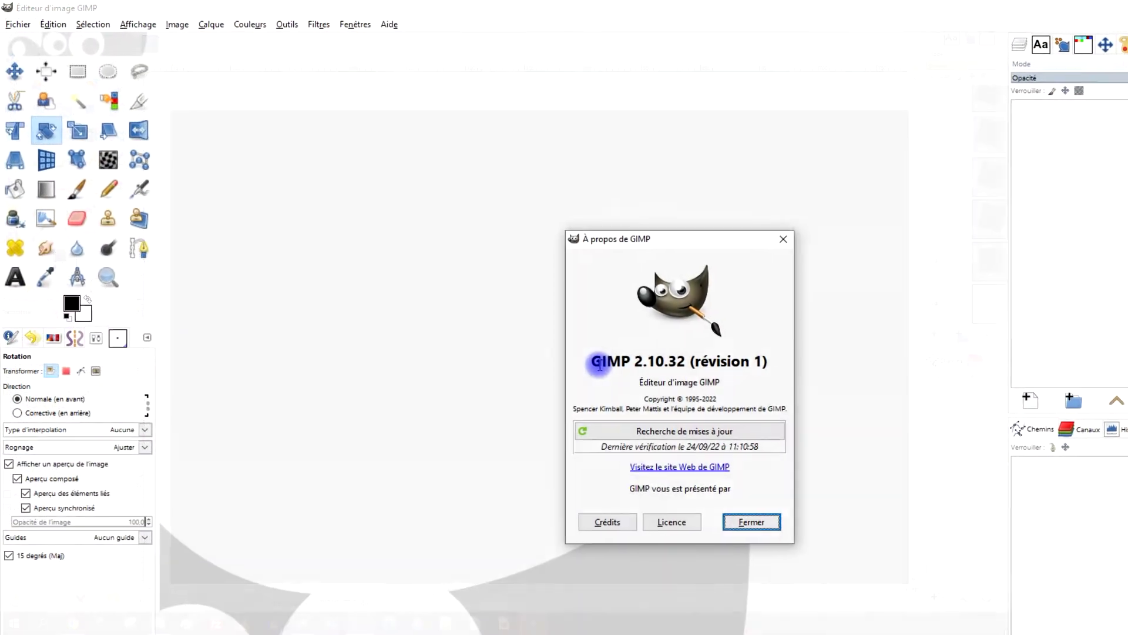
Check the GIMP version in the About dialog and close the dialog
{"action": "left_click_drag", "start_coordinate": [598, 364], "coordinate": [707, 255]}
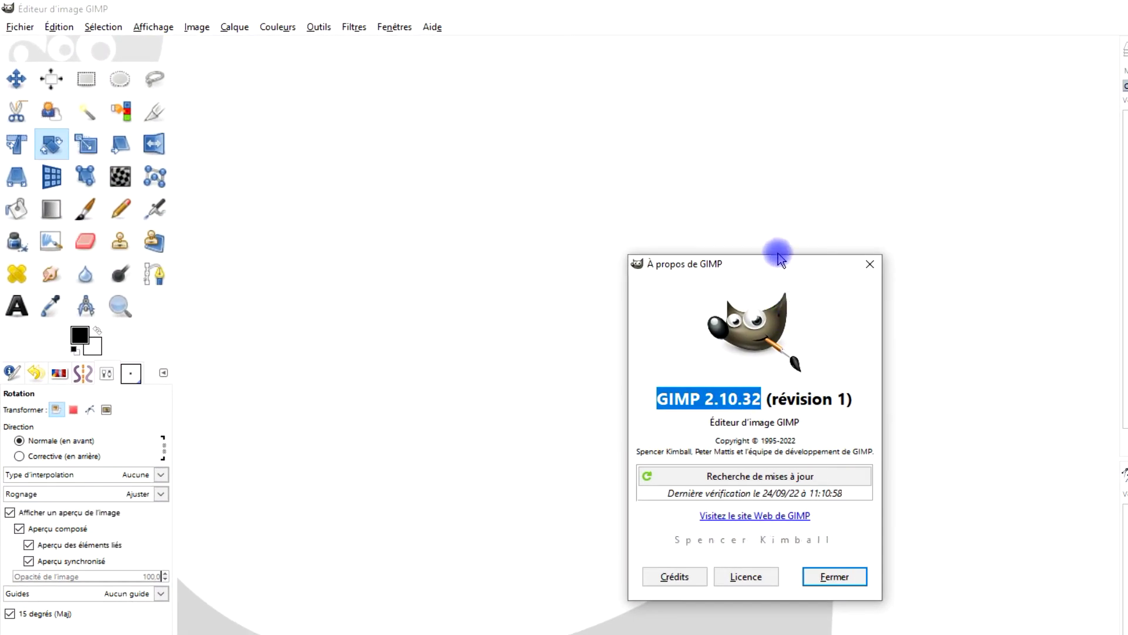
{"action": "left_click", "coordinate": [831, 578]}
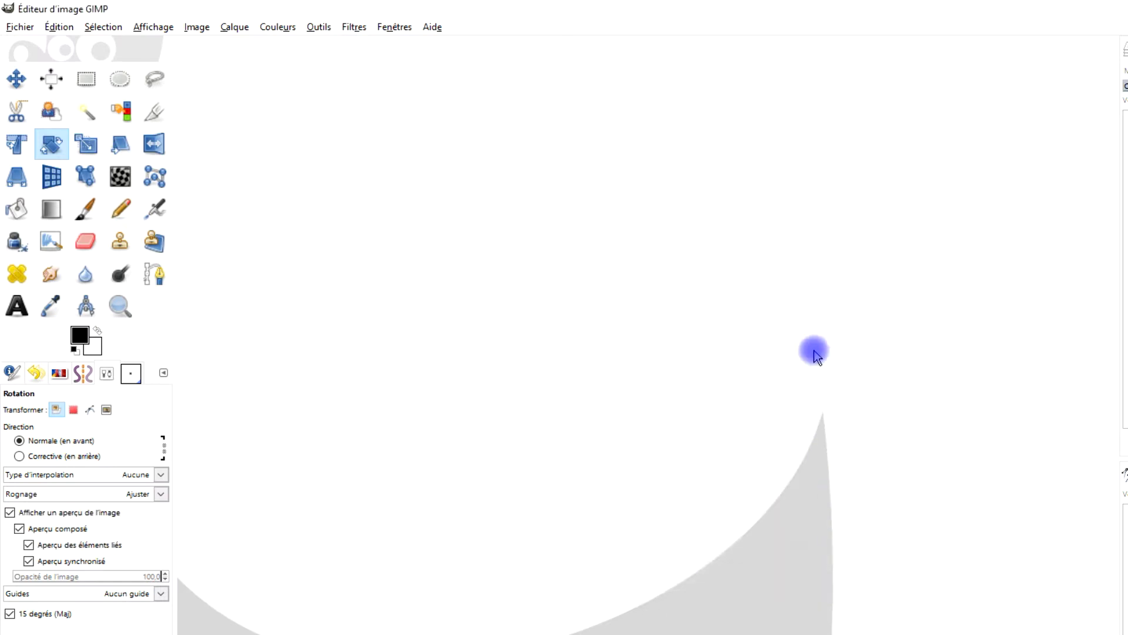
Create a new 1920 × 1080 px image at 300 pixels/in, filled with white
{"action": "left_click", "coordinate": [26, 30]}
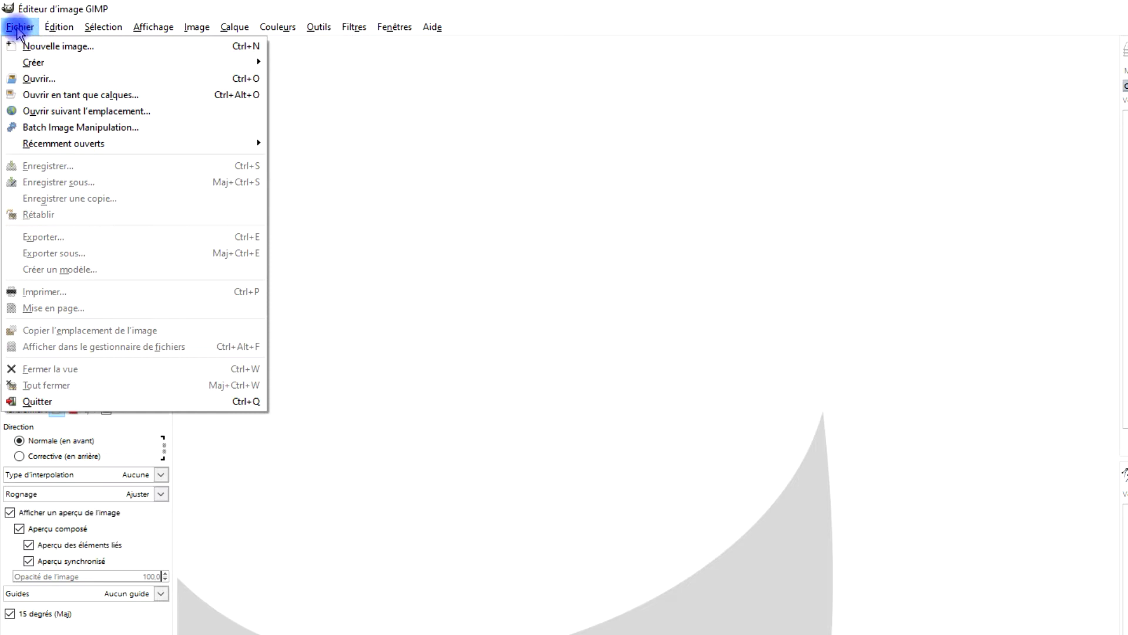
{"action": "left_click", "coordinate": [56, 47]}
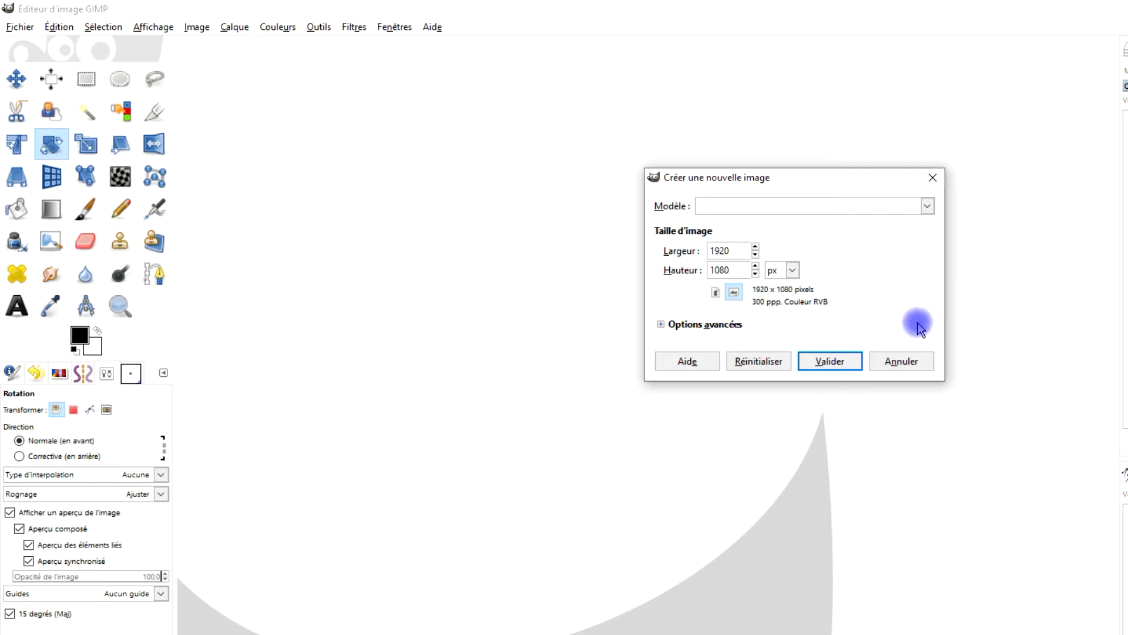
{"action": "left_click", "coordinate": [705, 325]}
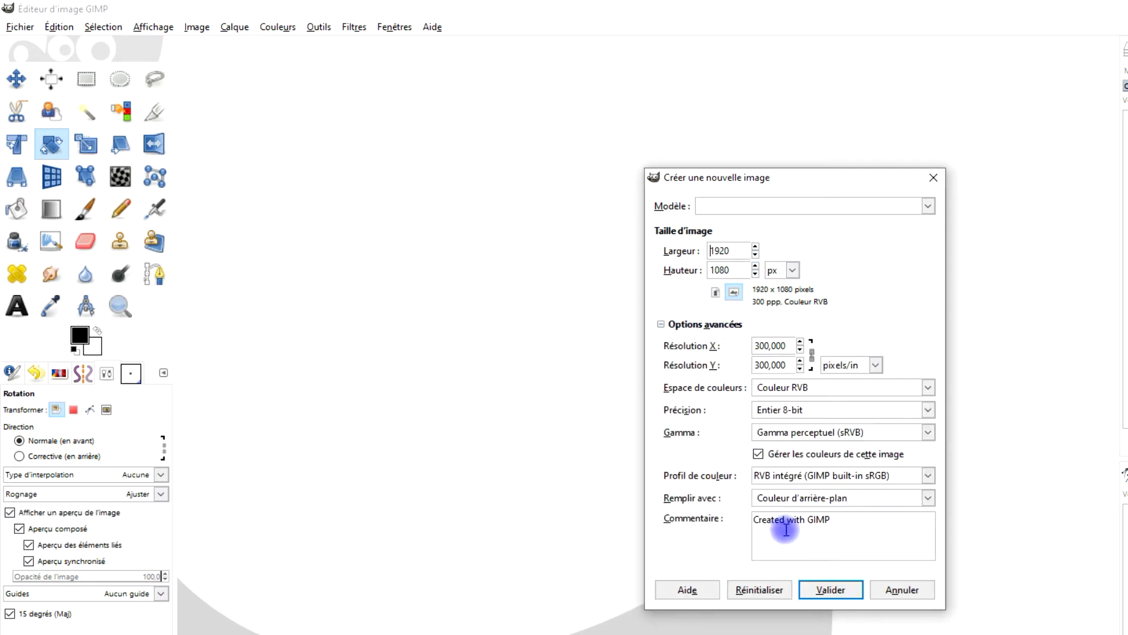
{"action": "left_click", "coordinate": [805, 498]}
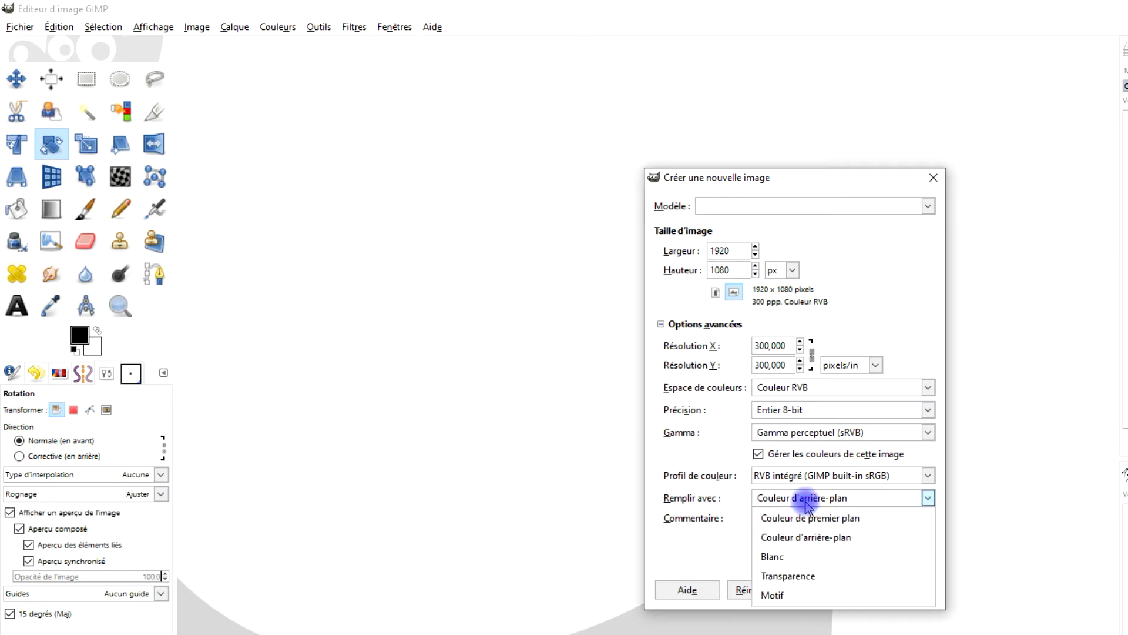
{"action": "left_click", "coordinate": [788, 559]}
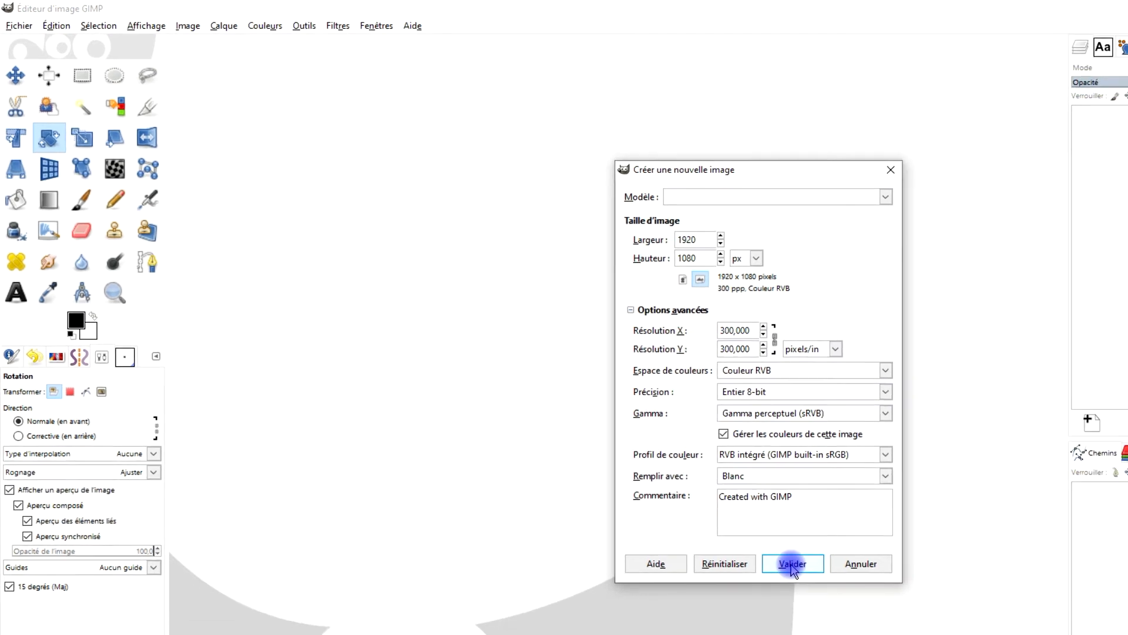
{"action": "left_click", "coordinate": [797, 566]}
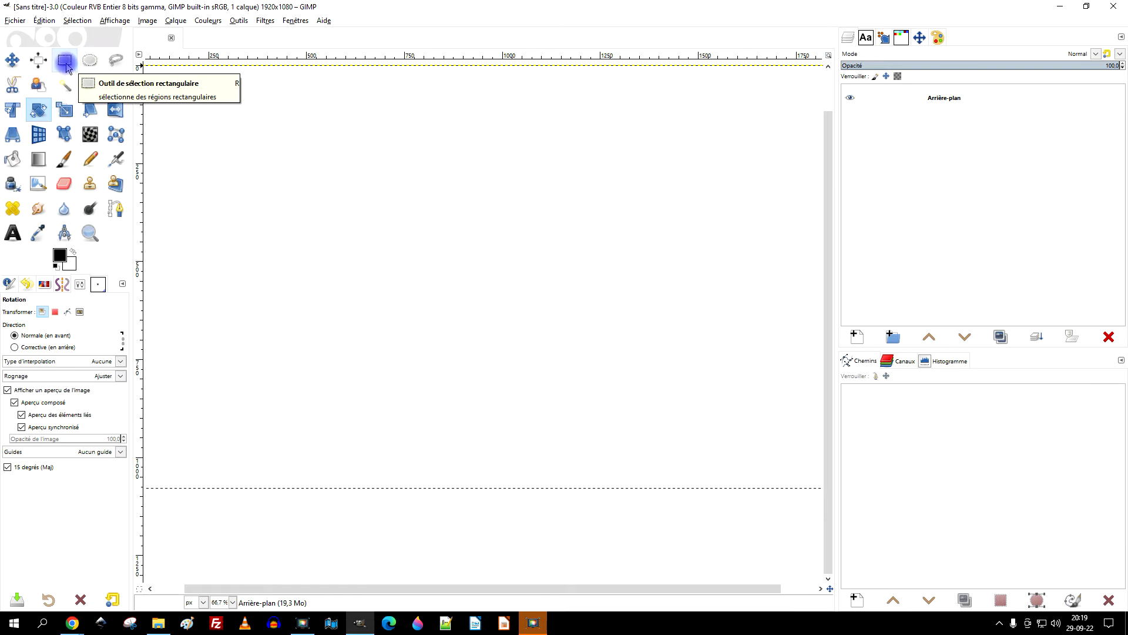
Activate the rectangular selection tool with its proportions fixed at 1:1
{"action": "left_click", "coordinate": [66, 67]}
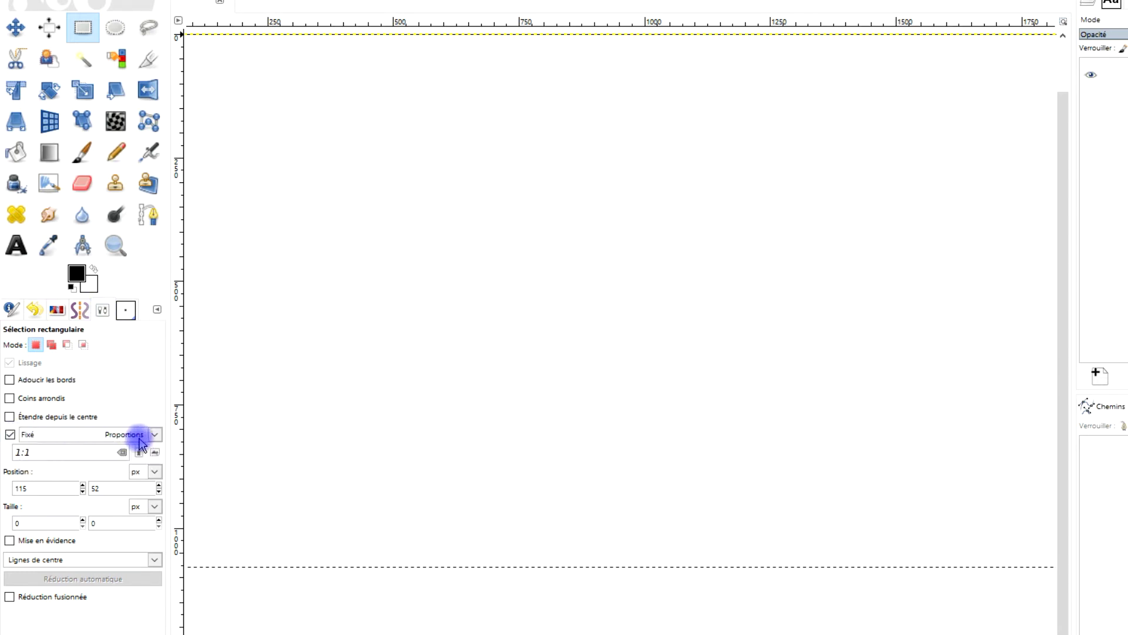
{"action": "mouse_move", "coordinate": [15, 454]}
{"action": "left_mouse_down"}
{"action": "mouse_move", "coordinate": [31, 457]}
{"action": "mouse_move", "coordinate": [21, 456]}
{"action": "left_mouse_up"}
{"action": "left_click", "coordinate": [545, 92]}
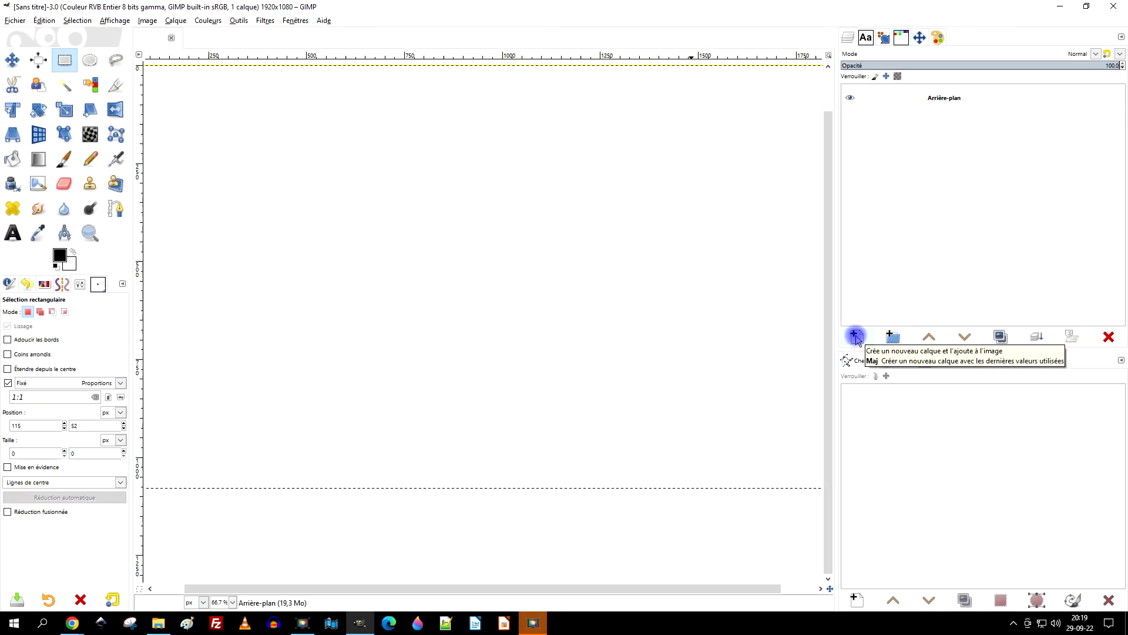
Add a new layer named CARRE, filled with transparency, at 1920 × 1080 px
{"action": "left_click", "coordinate": [856, 338]}
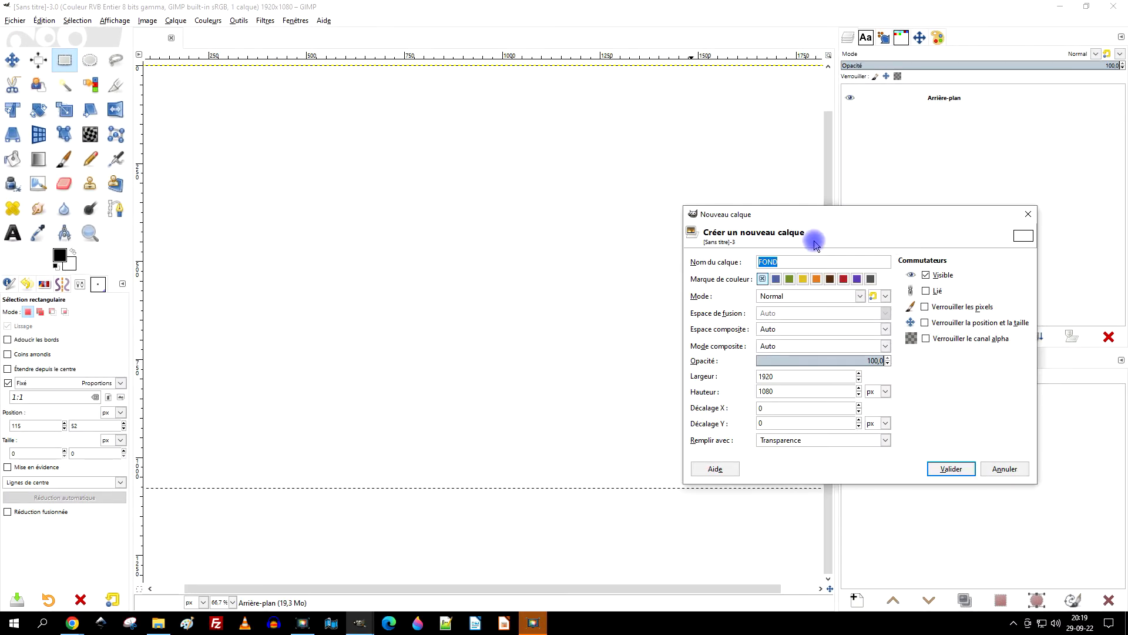
{"action": "type", "text": "CARRE"}
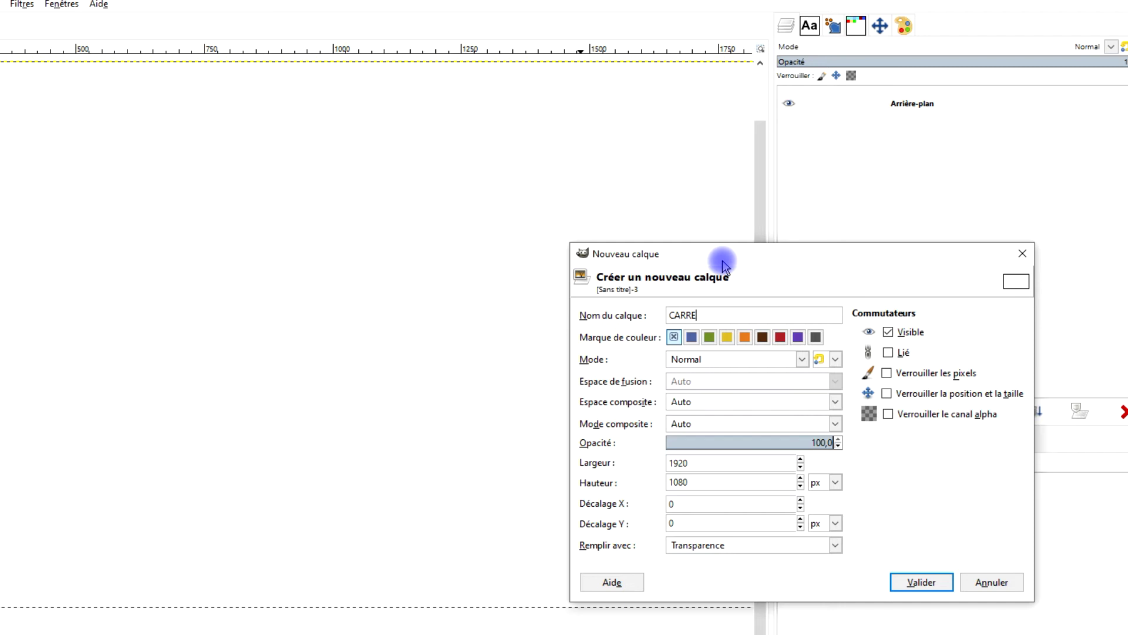
{"action": "left_click", "coordinate": [737, 544]}
{"action": "left_click", "coordinate": [725, 624]}
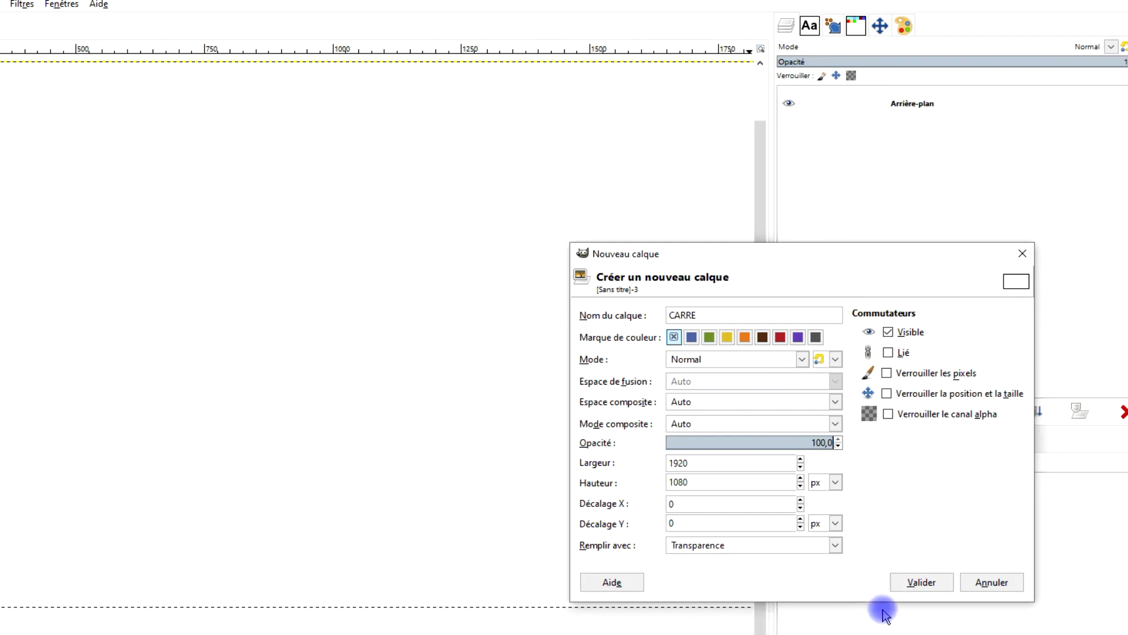
{"action": "left_click", "coordinate": [921, 583]}
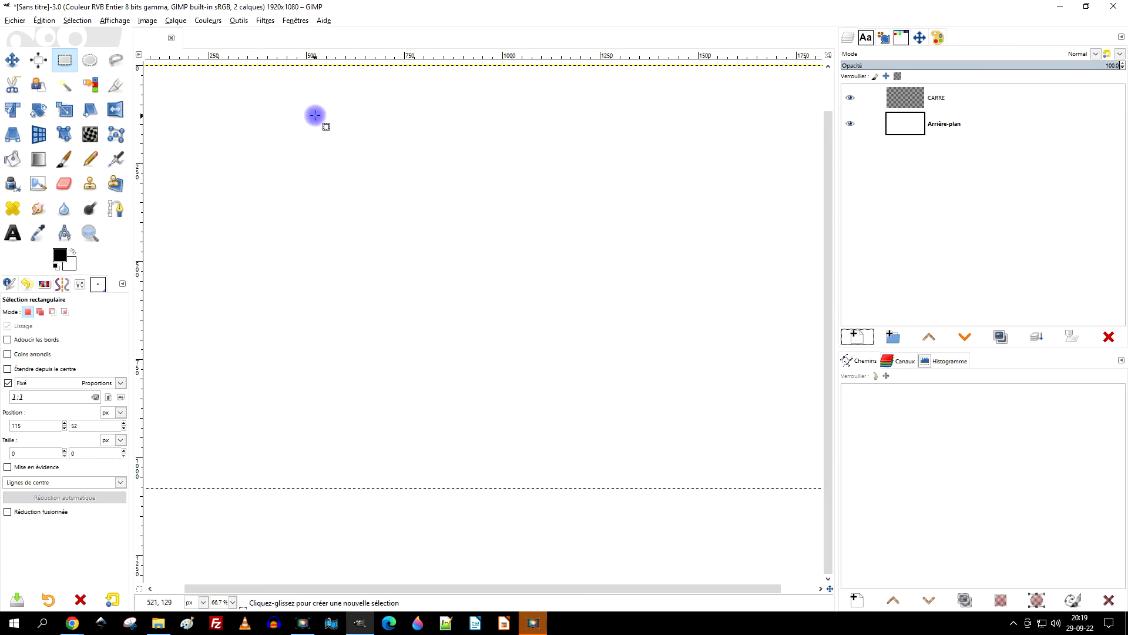
Draw a square selection of about 630 × 630 px near the canvas centre, fill it with the black foreground colour and deselect
{"action": "left_click_drag", "start_coordinate": [355, 104], "coordinate": [565, 352]}
{"action": "left_click_drag", "start_coordinate": [478, 222], "coordinate": [486, 253]}
{"action": "left_click_drag", "start_coordinate": [59, 255], "coordinate": [450, 210]}
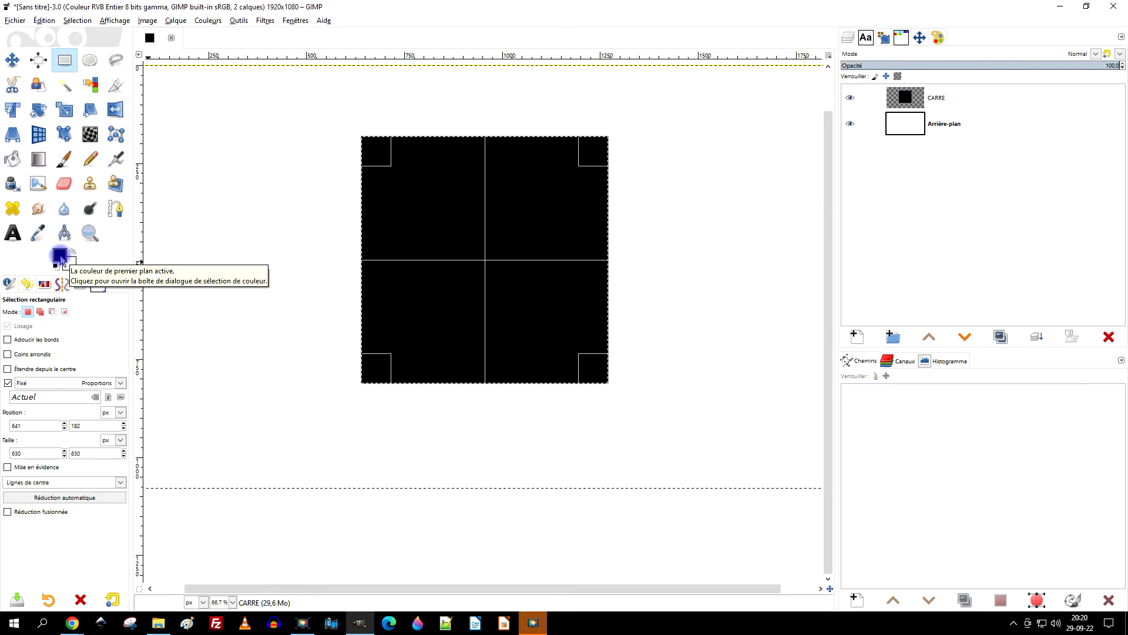
{"action": "left_click", "coordinate": [636, 213]}
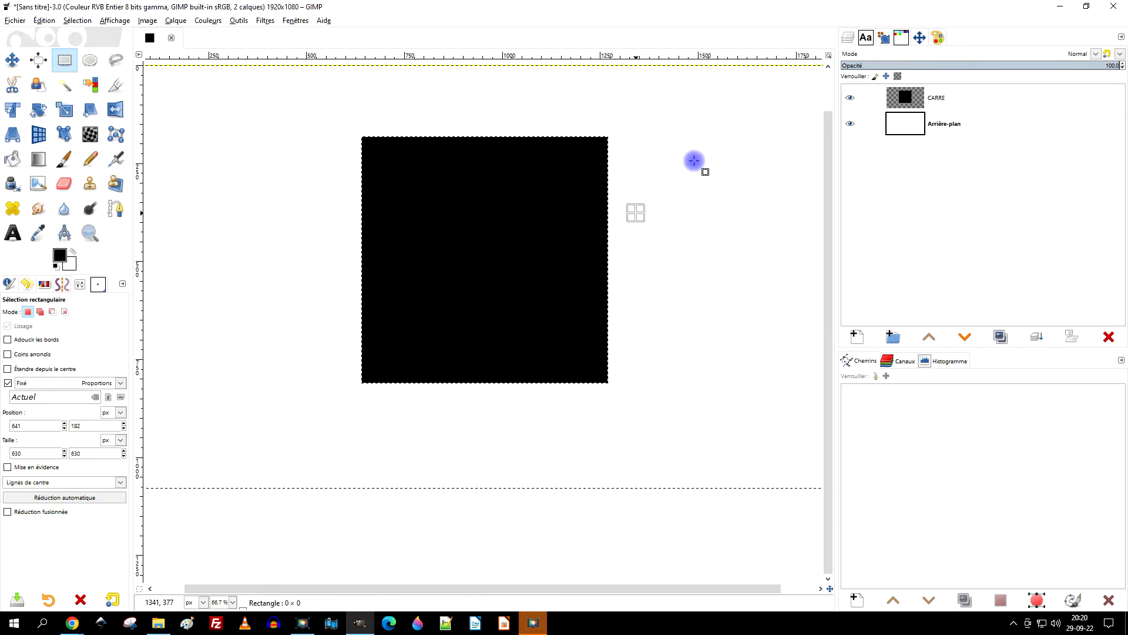
{"action": "left_click", "coordinate": [908, 129]}
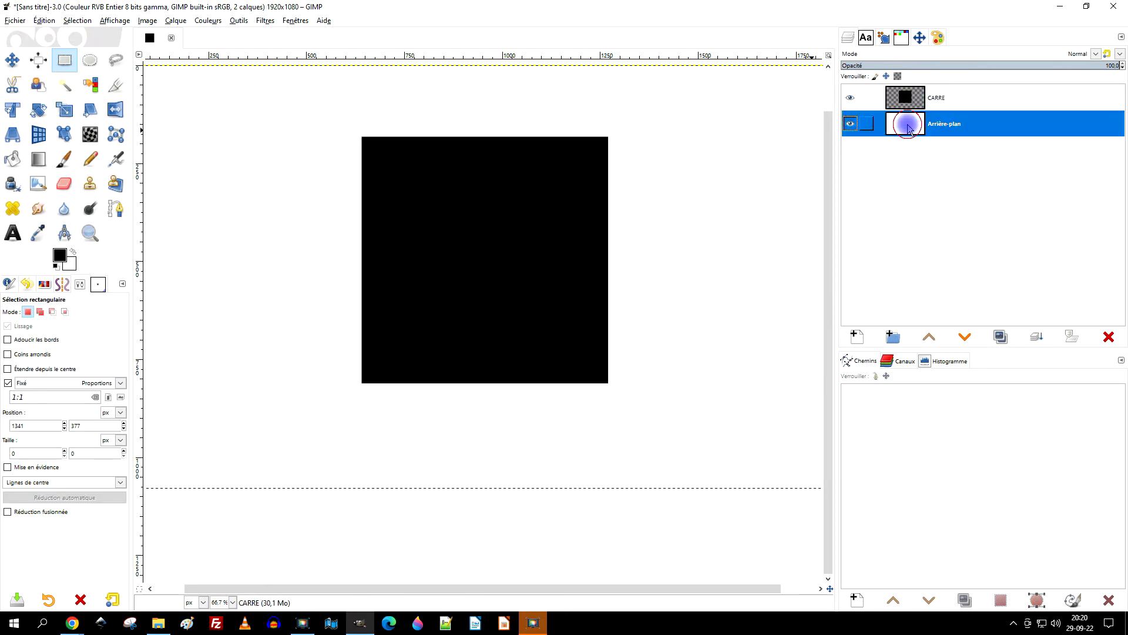
{"action": "left_click", "coordinate": [908, 101]}
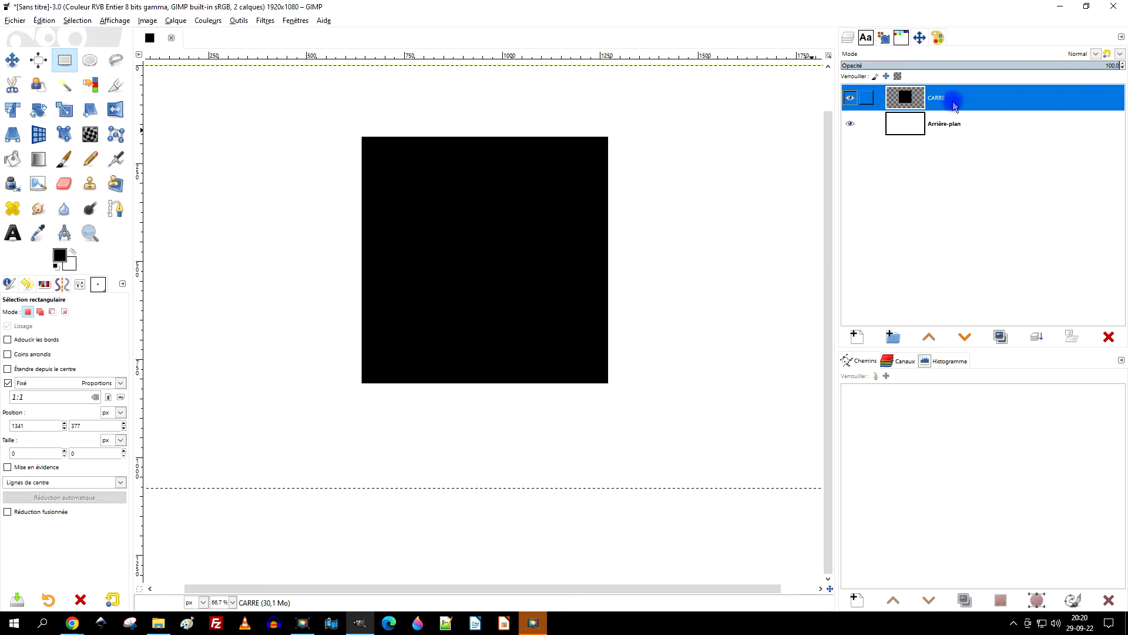
{"action": "scroll", "coordinate": [682, 212], "scroll_direction": "up", "scroll_amount": 1}
{"action": "scroll", "coordinate": [680, 197], "scroll_direction": "down", "scroll_amount": 1}
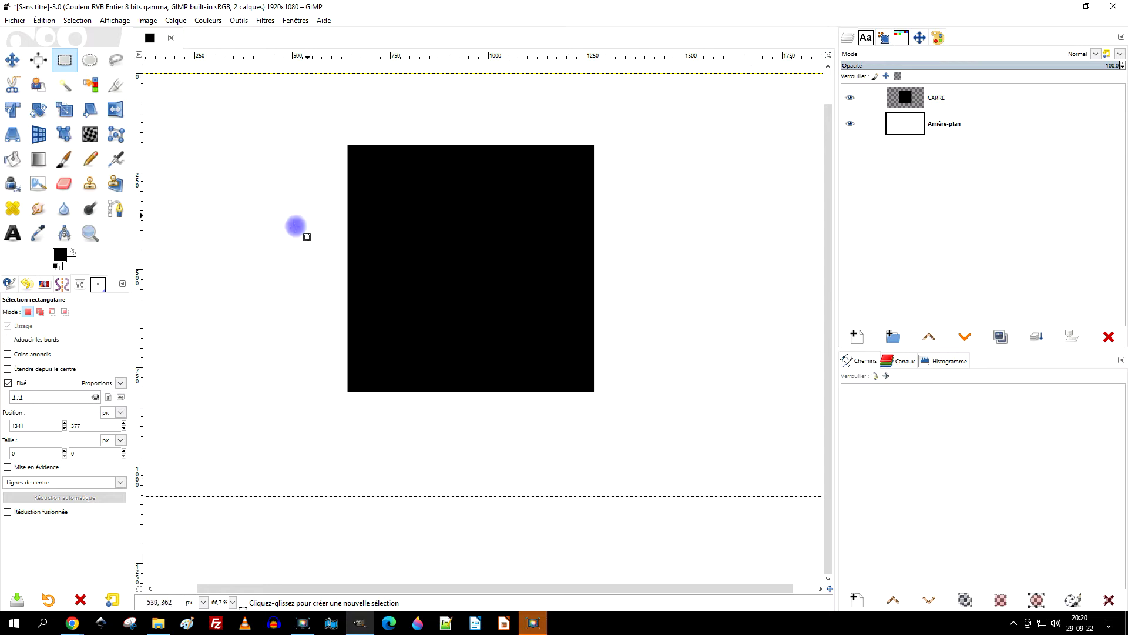
Crop the image around the black square to about 949 × 974 px
{"action": "left_click", "coordinate": [111, 85]}
{"action": "left_click_drag", "start_coordinate": [290, 90], "coordinate": [662, 443]}
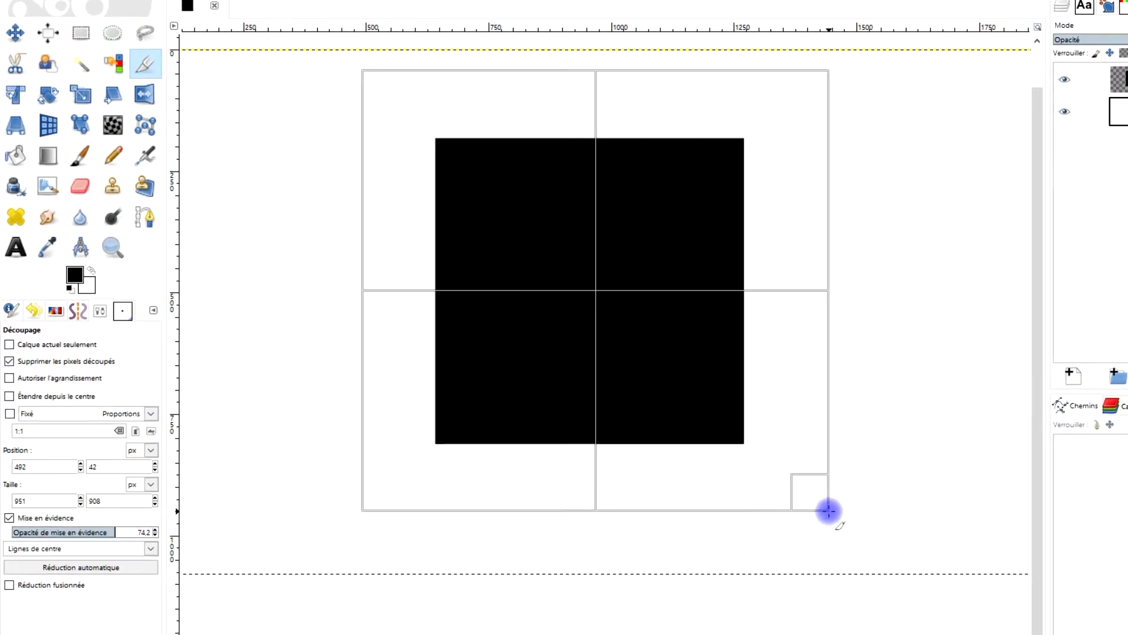
{"action": "left_click_drag", "start_coordinate": [829, 510], "coordinate": [835, 542]}
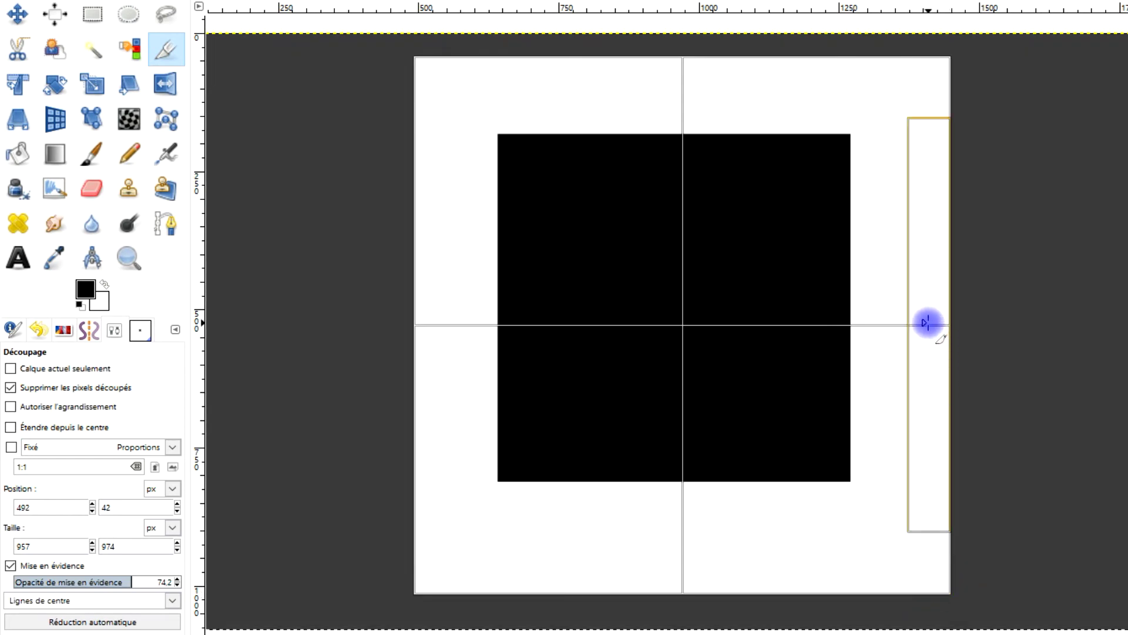
{"action": "left_click_drag", "start_coordinate": [927, 323], "coordinate": [922, 325]}
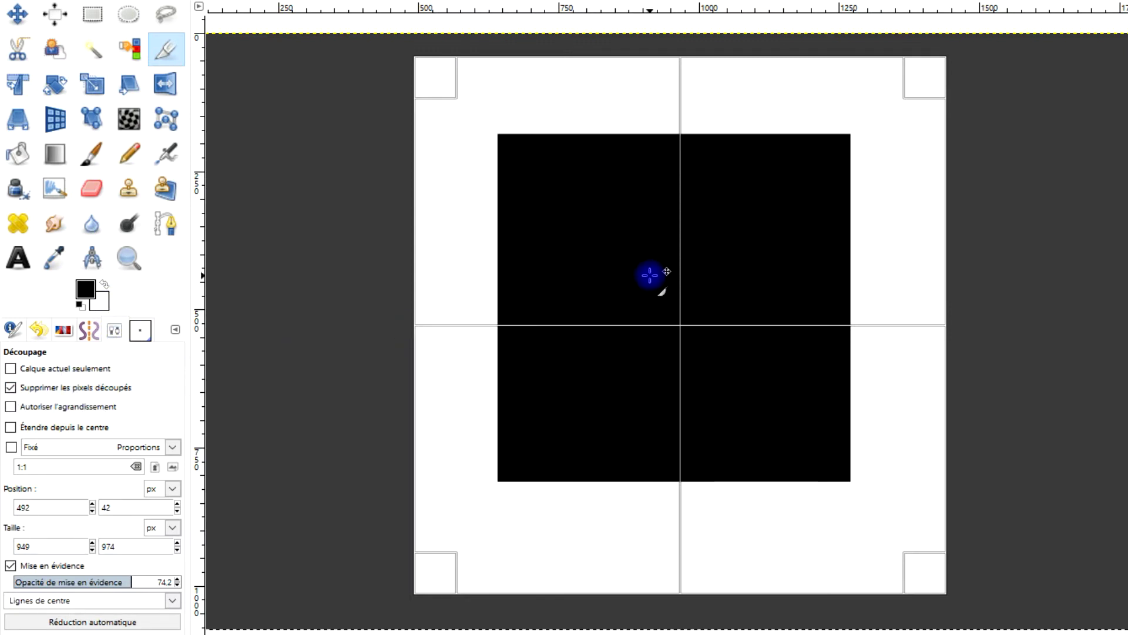
{"action": "left_click", "coordinate": [647, 276]}
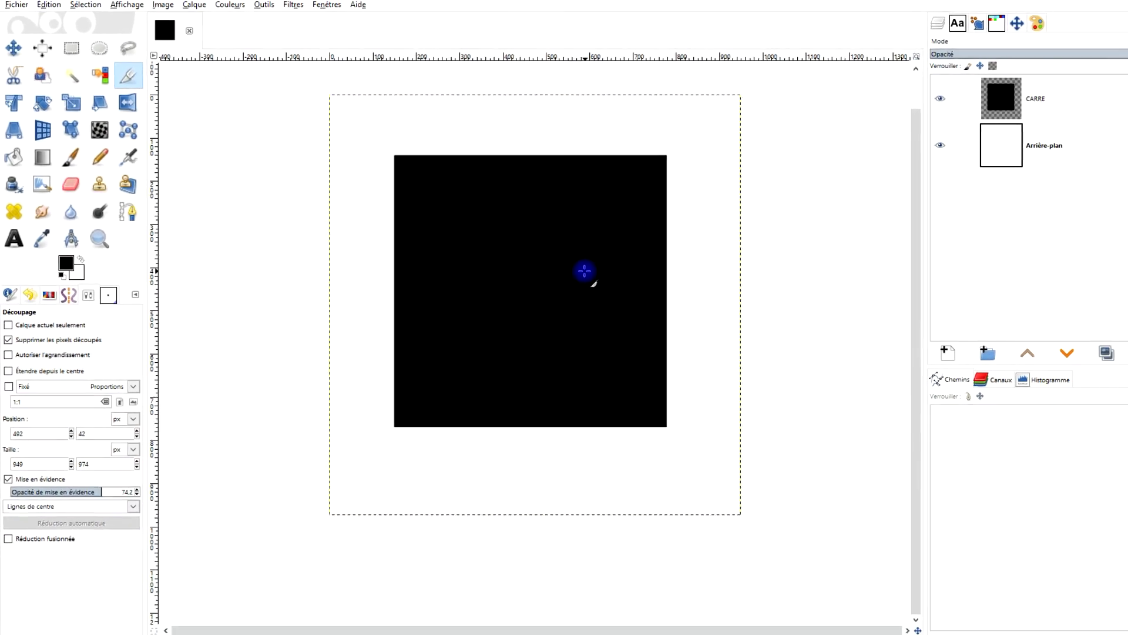
Rename the CARRE layer to CARRE #0
{"action": "left_click_drag", "start_coordinate": [444, 264], "coordinate": [442, 242]}
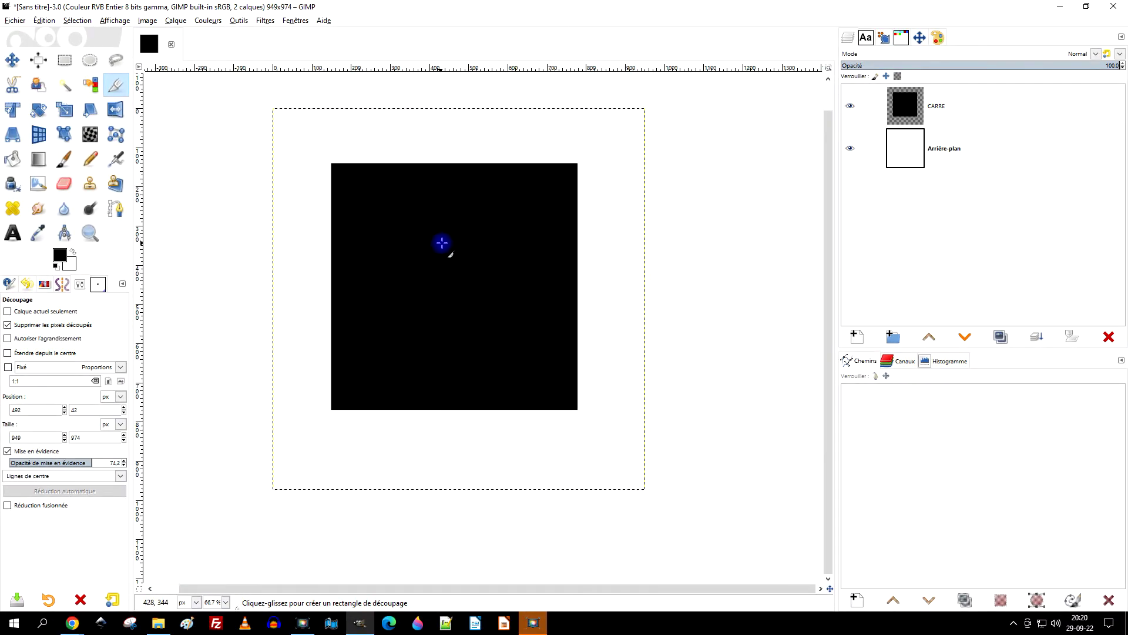
{"action": "left_click", "coordinate": [924, 121]}
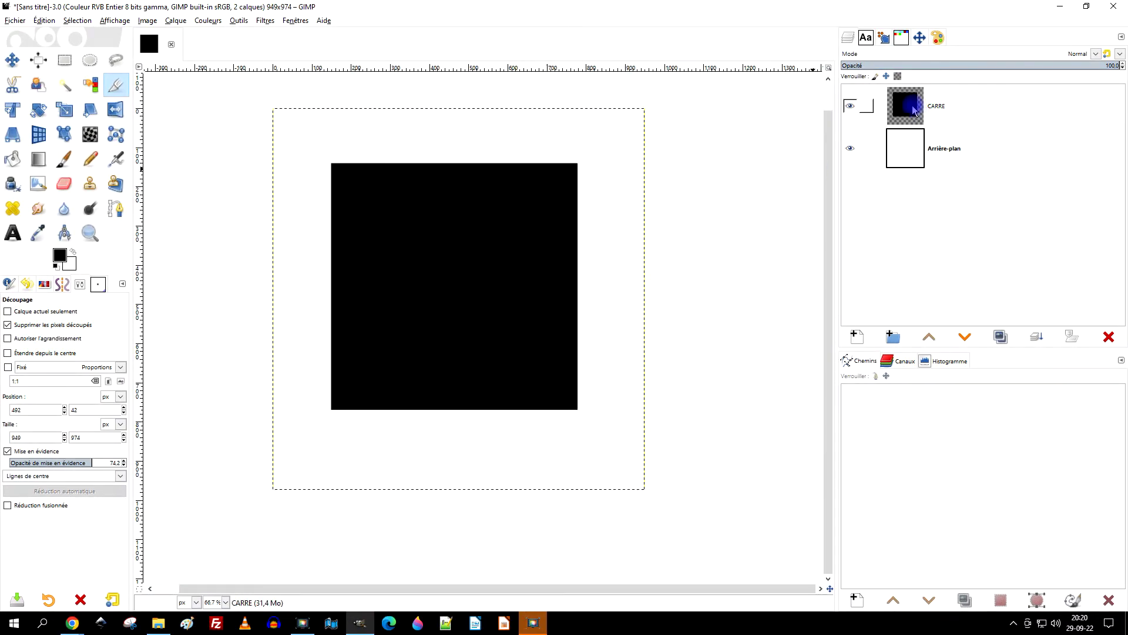
{"action": "left_click", "coordinate": [912, 110]}
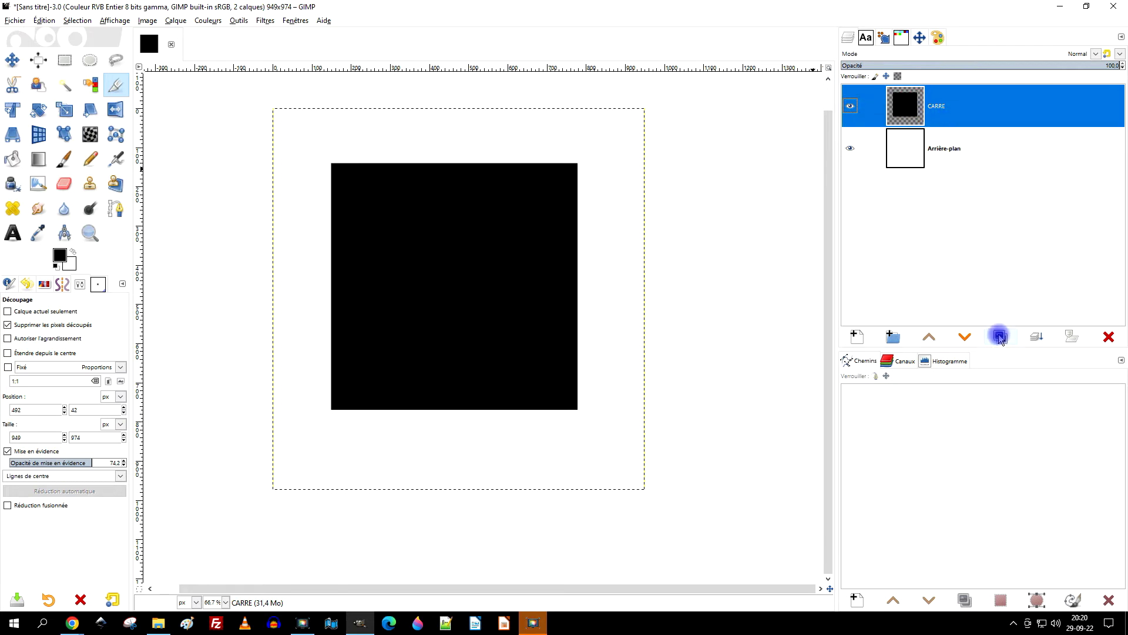
{"action": "double_click", "coordinate": [937, 108]}
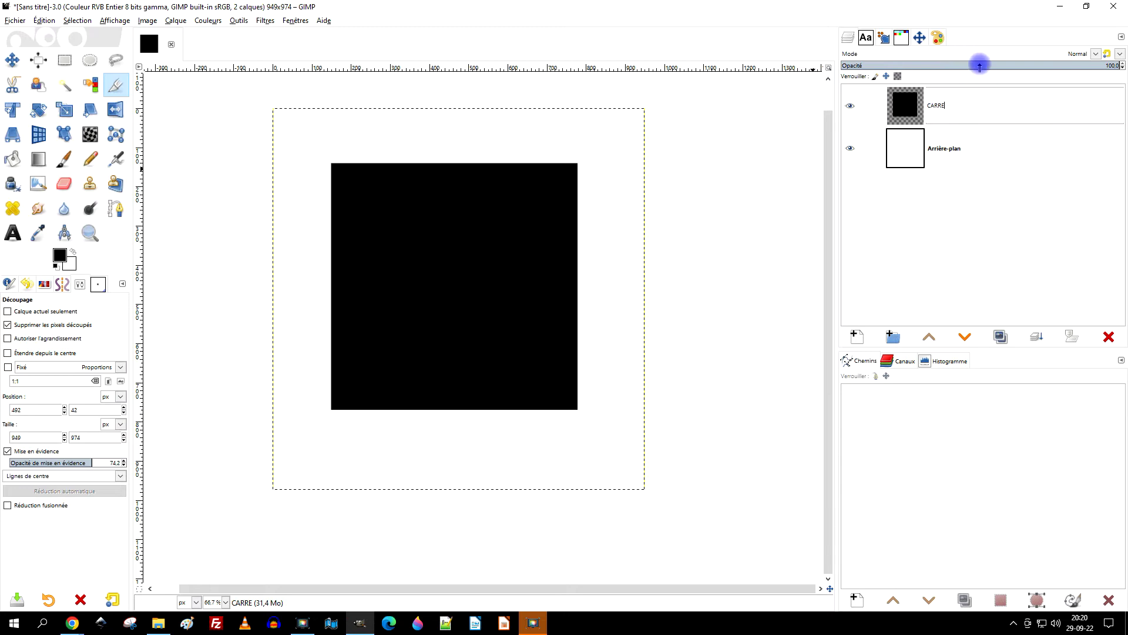
{"action": "type", "text": "#0"}
{"action": "key", "text": "Return"}
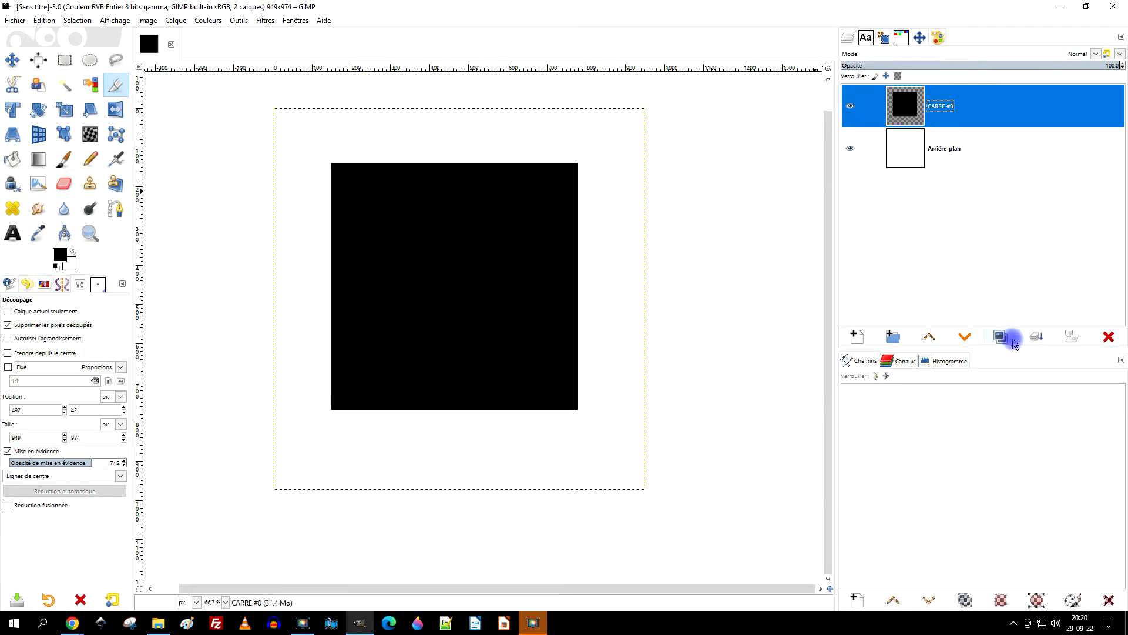
Duplicate the CARRE #0 layer five times
{"action": "left_click", "coordinate": [1002, 337]}
{"action": "left_click", "coordinate": [1001, 337]}
{"action": "left_click", "coordinate": [1002, 337]}
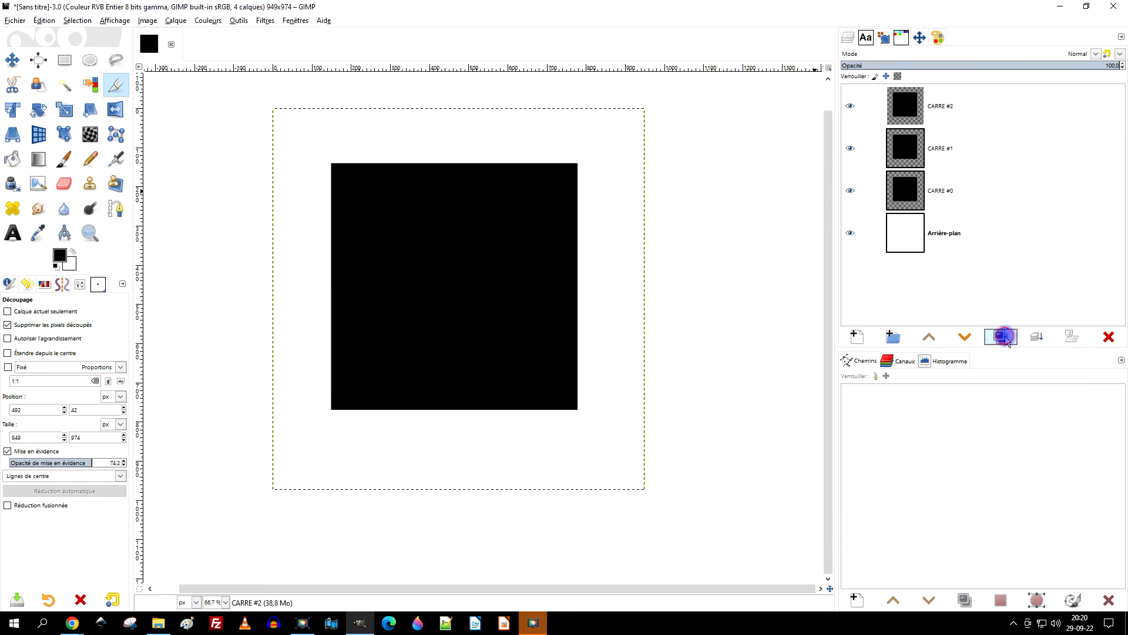
{"action": "left_click", "coordinate": [1002, 337]}
{"action": "left_click", "coordinate": [1002, 337]}
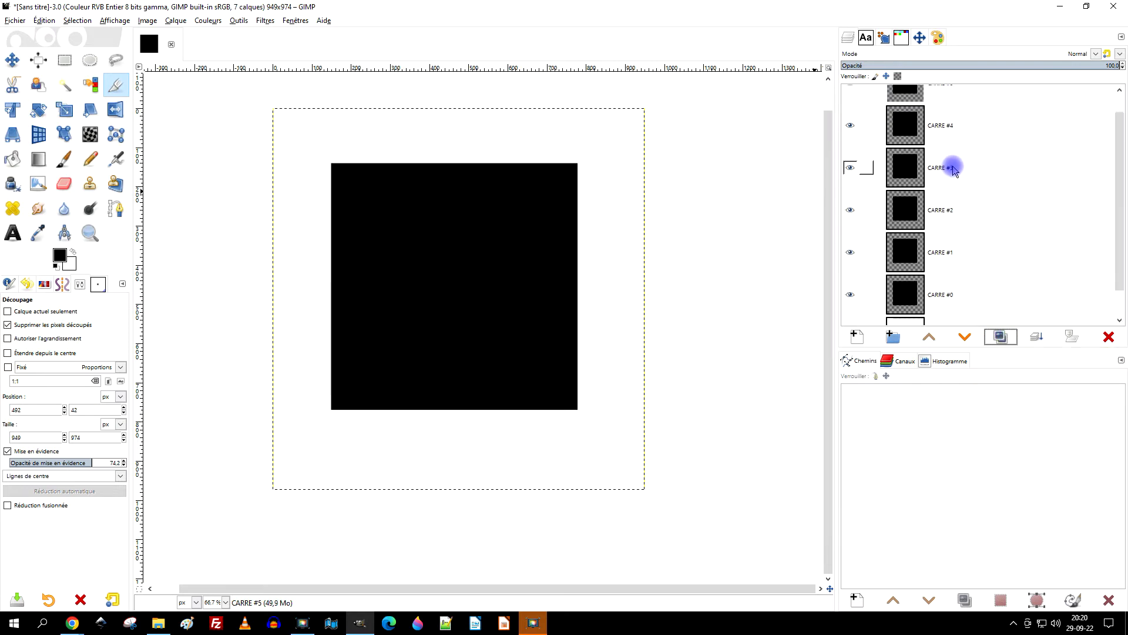
Hide the five duplicated square layers and make CARRE #0 the active layer
{"action": "left_click", "coordinate": [850, 105]}
{"action": "left_click", "coordinate": [851, 148]}
{"action": "left_click", "coordinate": [853, 194]}
{"action": "left_click", "coordinate": [850, 233]}
{"action": "scroll", "coordinate": [1021, 181], "scroll_direction": "down", "scroll_amount": 1}
{"action": "left_click", "coordinate": [909, 215]}
{"action": "left_click", "coordinate": [852, 221]}
{"action": "left_click", "coordinate": [937, 264]}
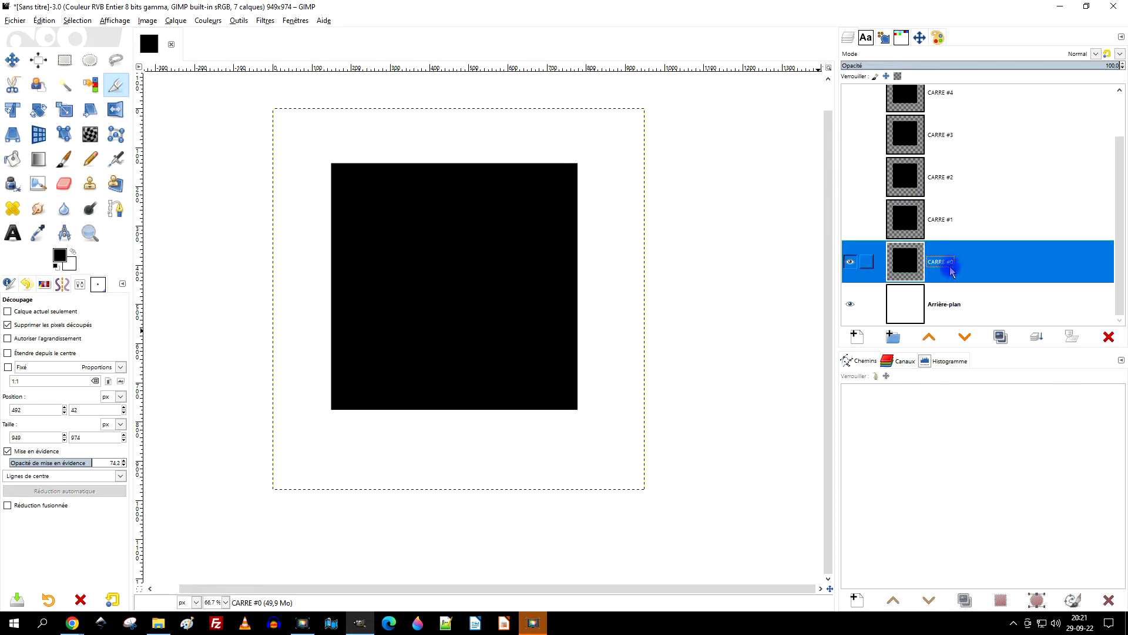
Inspect the edges of the black square on the CARRE #0 layer up close
{"action": "scroll", "coordinate": [317, 166], "scroll_direction": "up", "scroll_amount": 4}
{"action": "scroll", "coordinate": [385, 177], "scroll_direction": "up", "scroll_amount": 5}
{"action": "left_click_drag", "start_coordinate": [516, 152], "coordinate": [281, 370]}
{"action": "left_click_drag", "start_coordinate": [635, 389], "coordinate": [264, 303]}
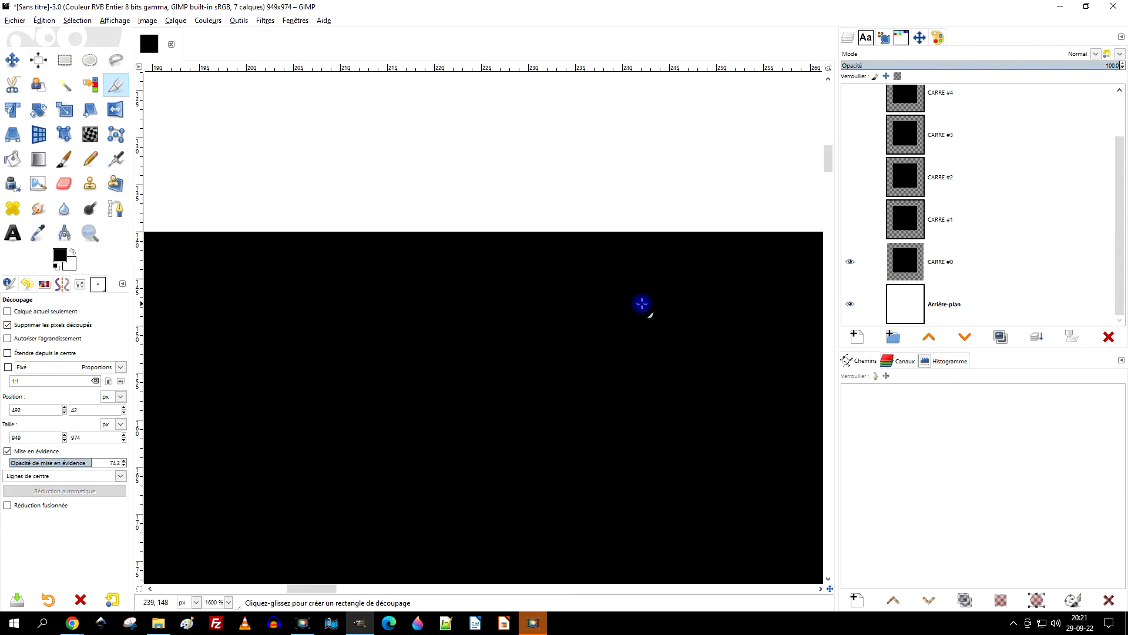
{"action": "scroll", "coordinate": [600, 318], "scroll_direction": "down", "scroll_amount": 4}
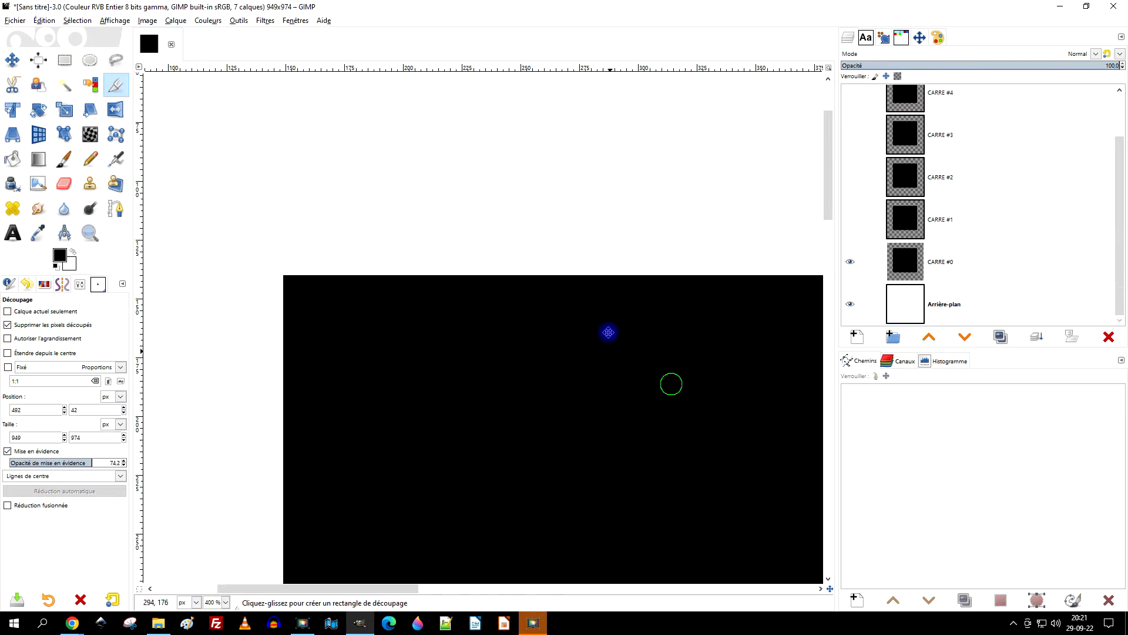
{"action": "scroll", "coordinate": [609, 332], "scroll_direction": "down", "scroll_amount": 4}
{"action": "scroll", "coordinate": [516, 242], "scroll_direction": "down", "scroll_amount": 2}
{"action": "left_click_drag", "start_coordinate": [555, 276], "coordinate": [552, 281]}
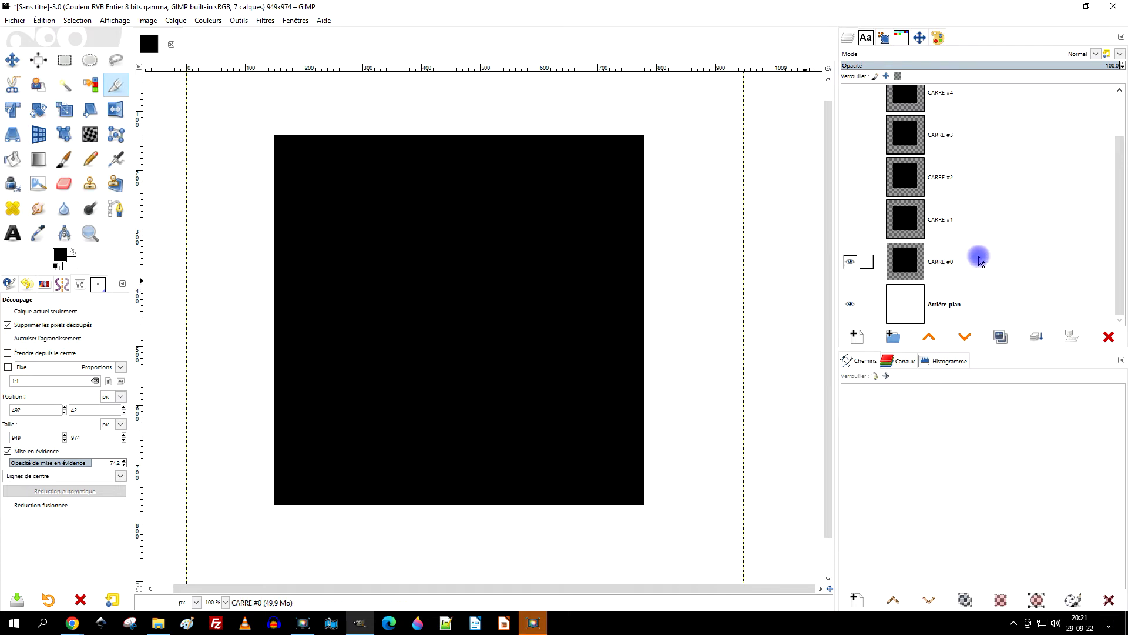
Show the CARRE #1 layer and rename it "CARRE #1 - interpolation AUCUNE"
{"action": "left_click", "coordinate": [904, 223]}
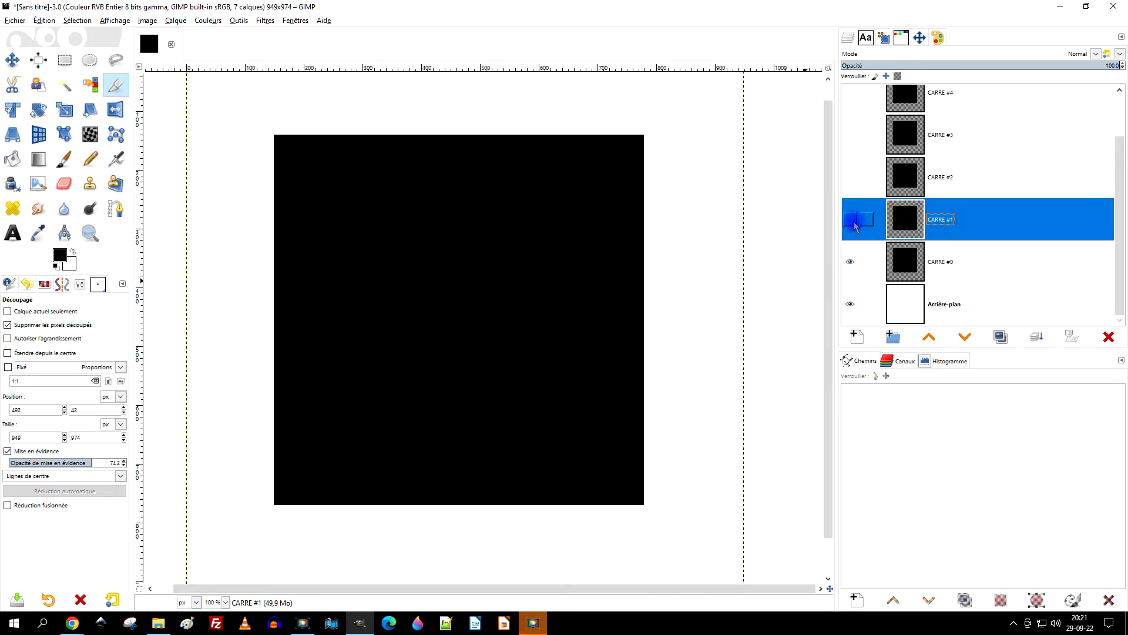
{"action": "double_click", "coordinate": [947, 219]}
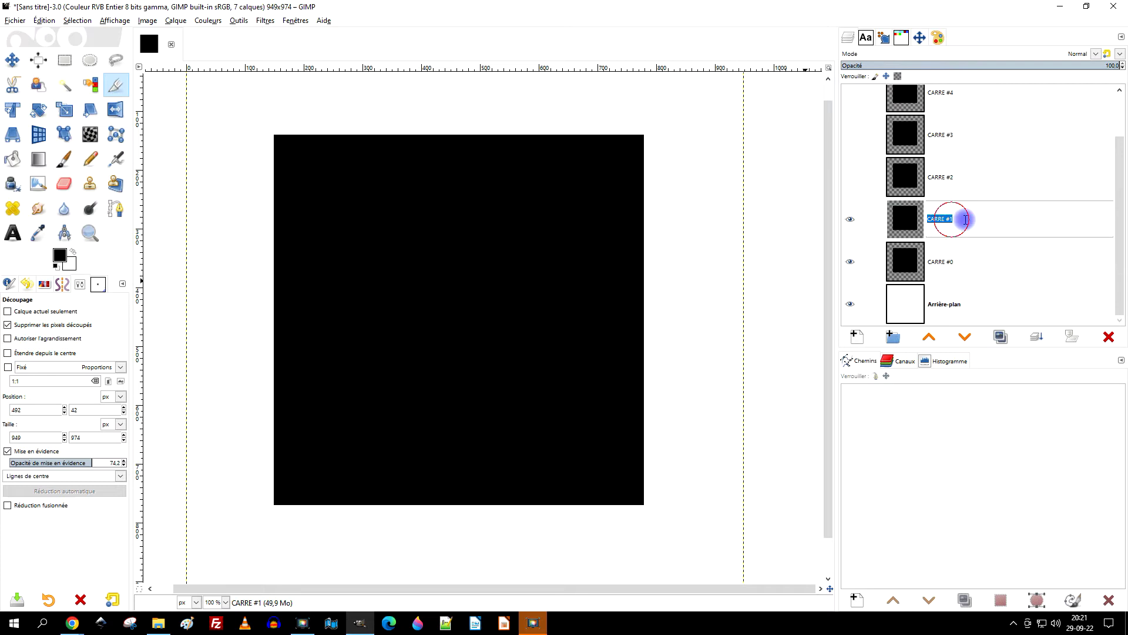
{"action": "type", "text": "-"}
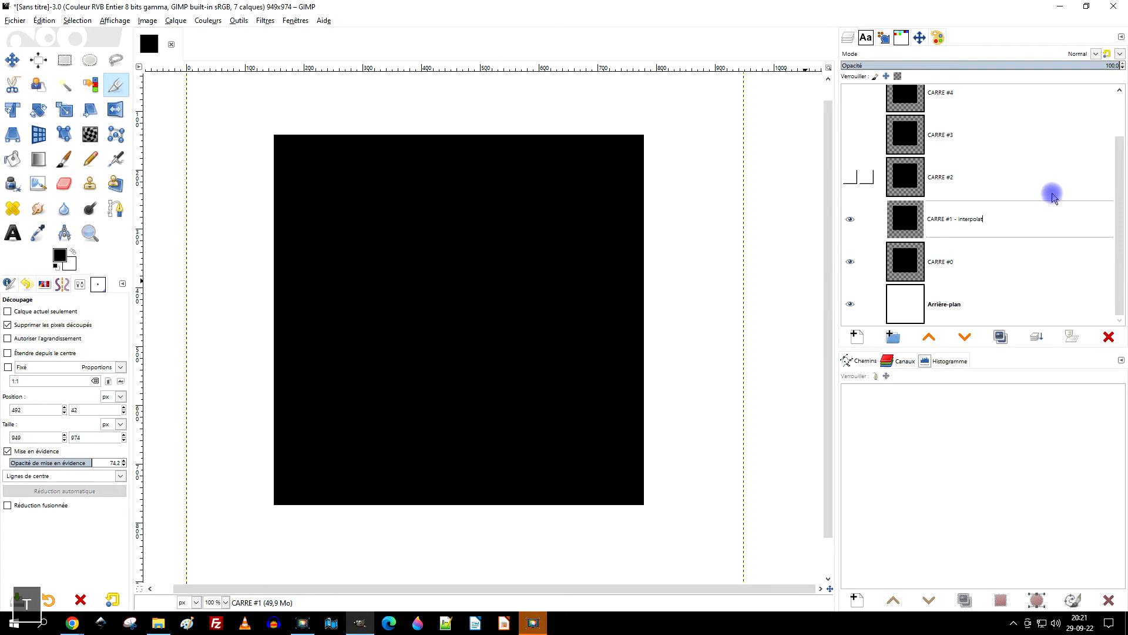
{"action": "type", "text": "interpolation AUCUNE"}
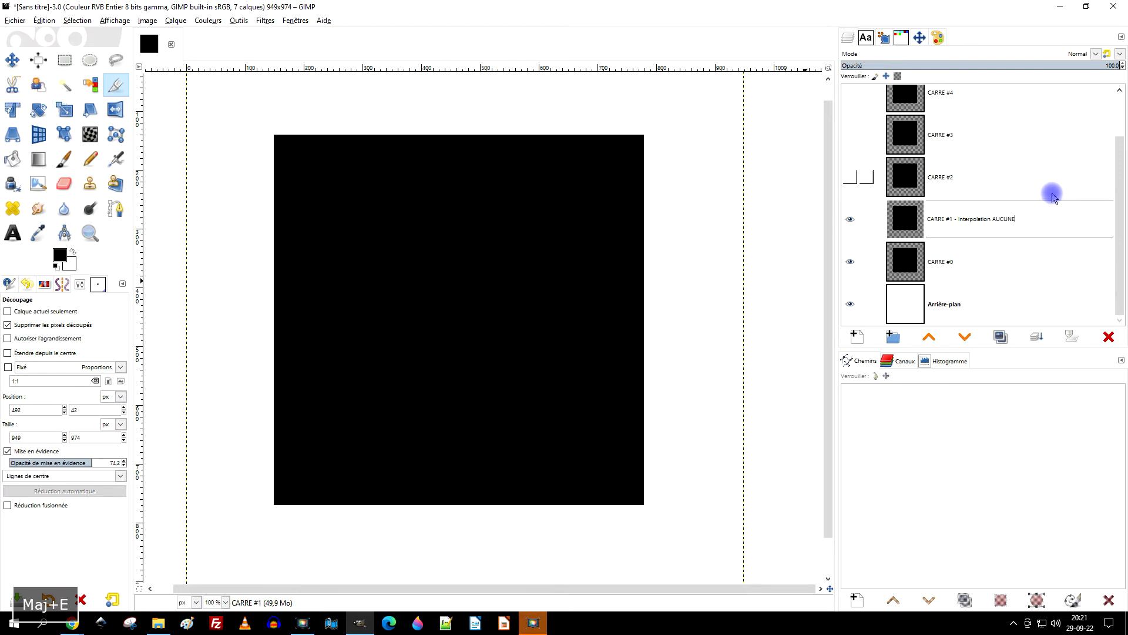
{"action": "key", "text": "Return"}
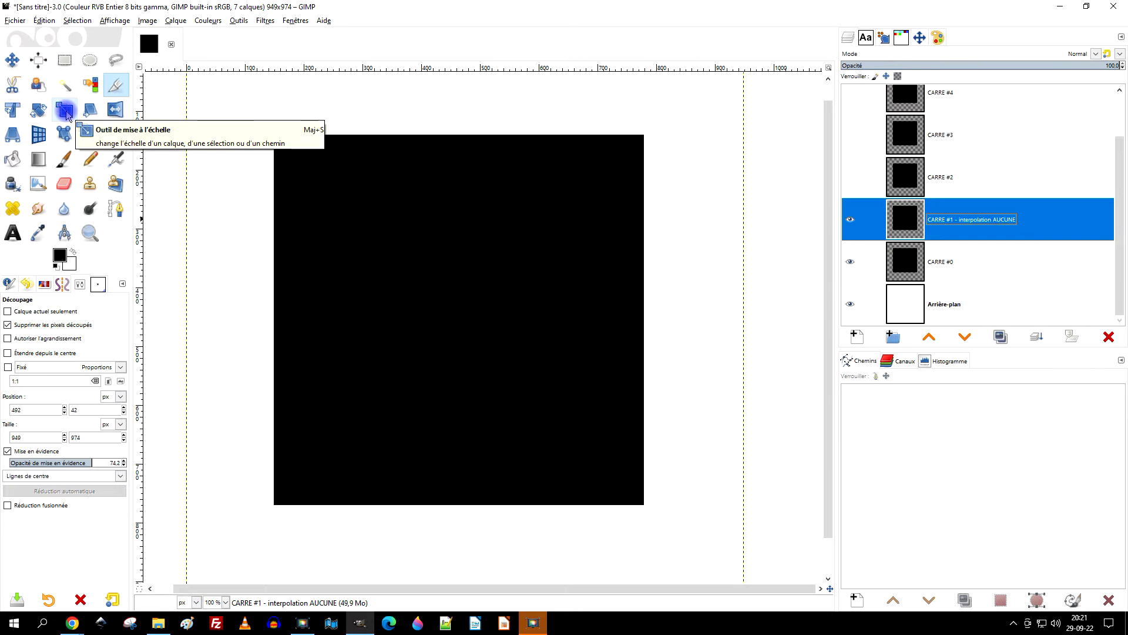
Rotate the CARRE #1 layer 15° about its centre with interpolation set to Aucune, and hide the CARRE #0 layer
{"action": "left_click", "coordinate": [39, 111]}
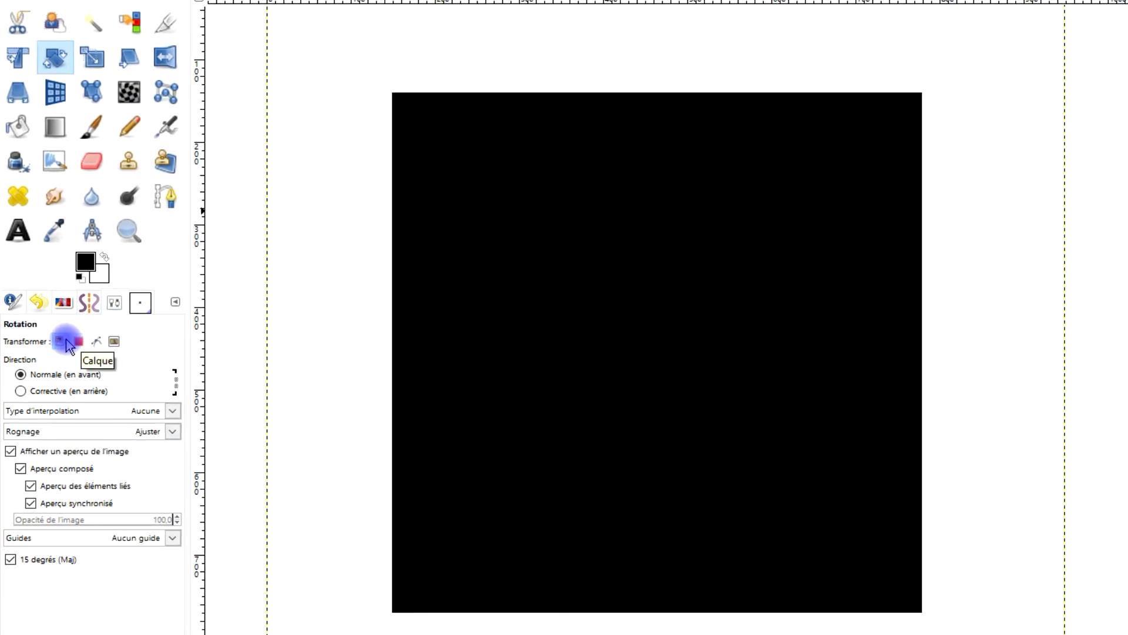
{"action": "left_click", "coordinate": [79, 411]}
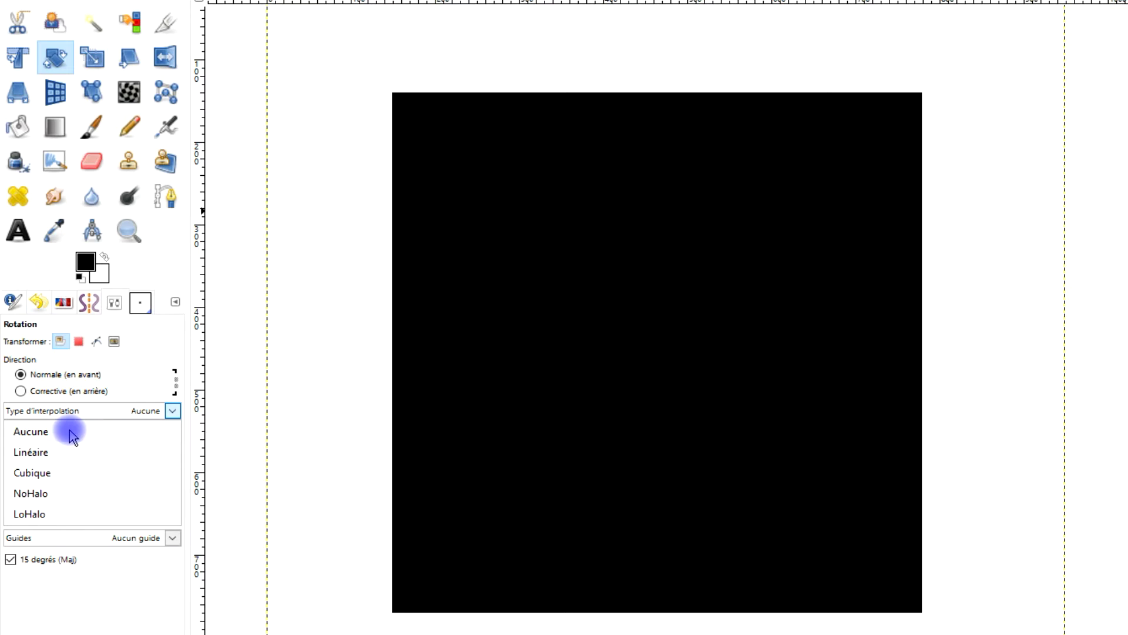
{"action": "left_click", "coordinate": [70, 436]}
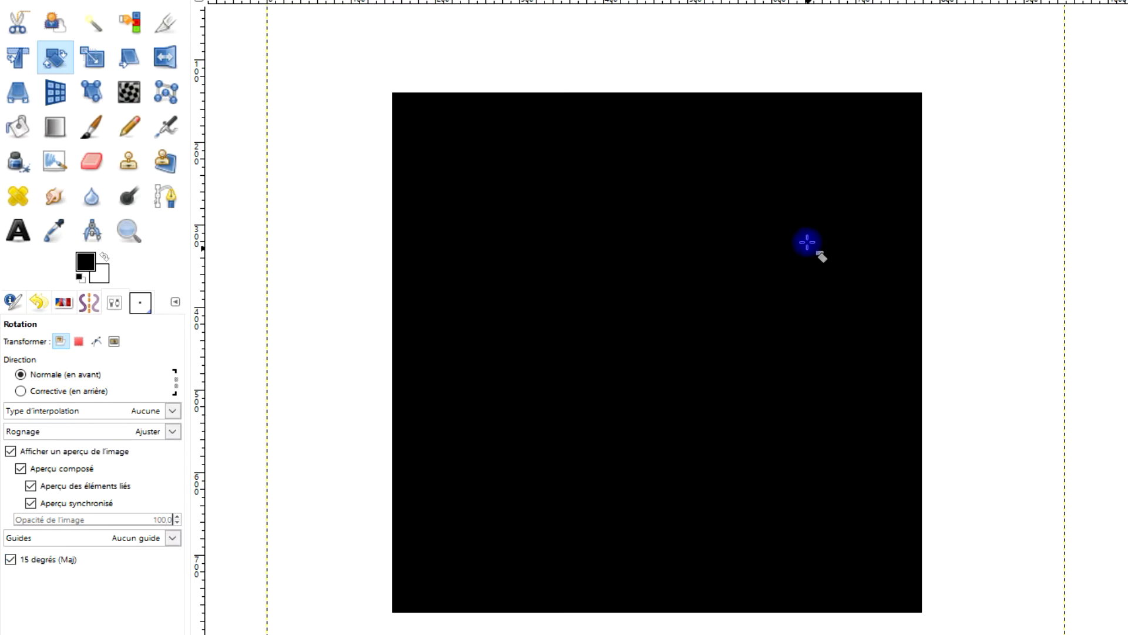
{"action": "left_click", "coordinate": [120, 410]}
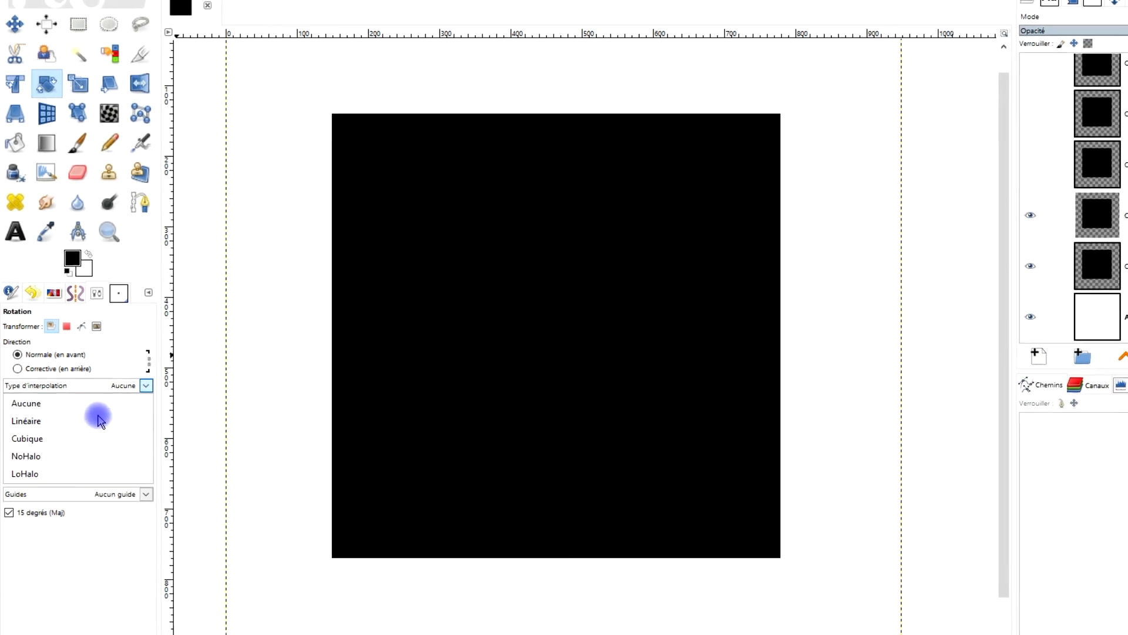
{"action": "left_click", "coordinate": [94, 404]}
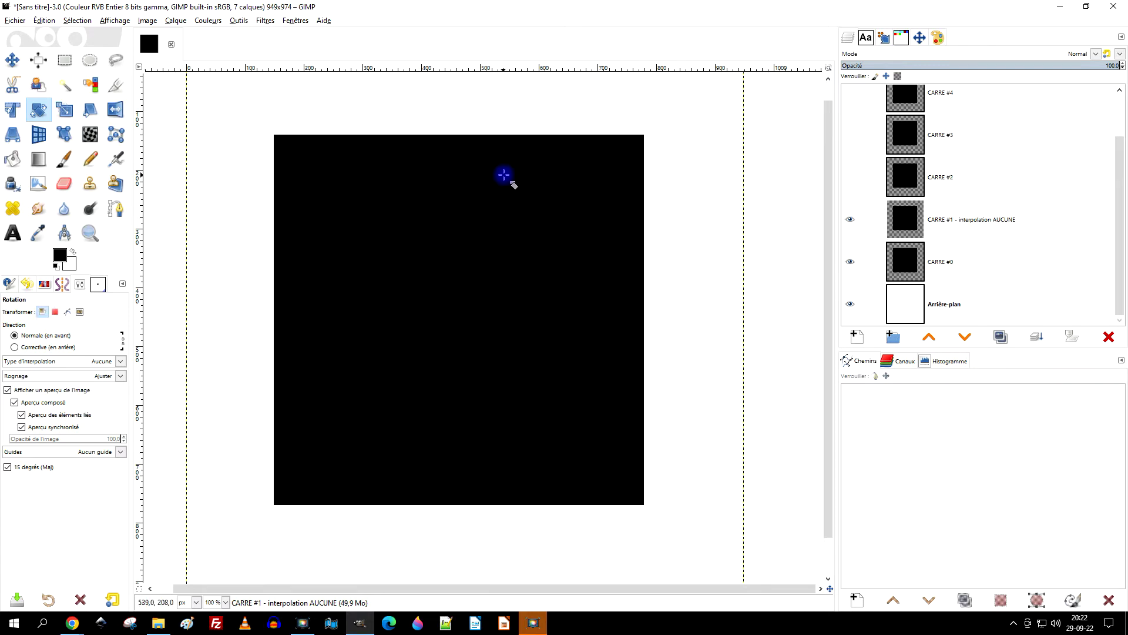
{"action": "left_click", "coordinate": [506, 175]}
{"action": "left_click_drag", "start_coordinate": [525, 180], "coordinate": [541, 188]}
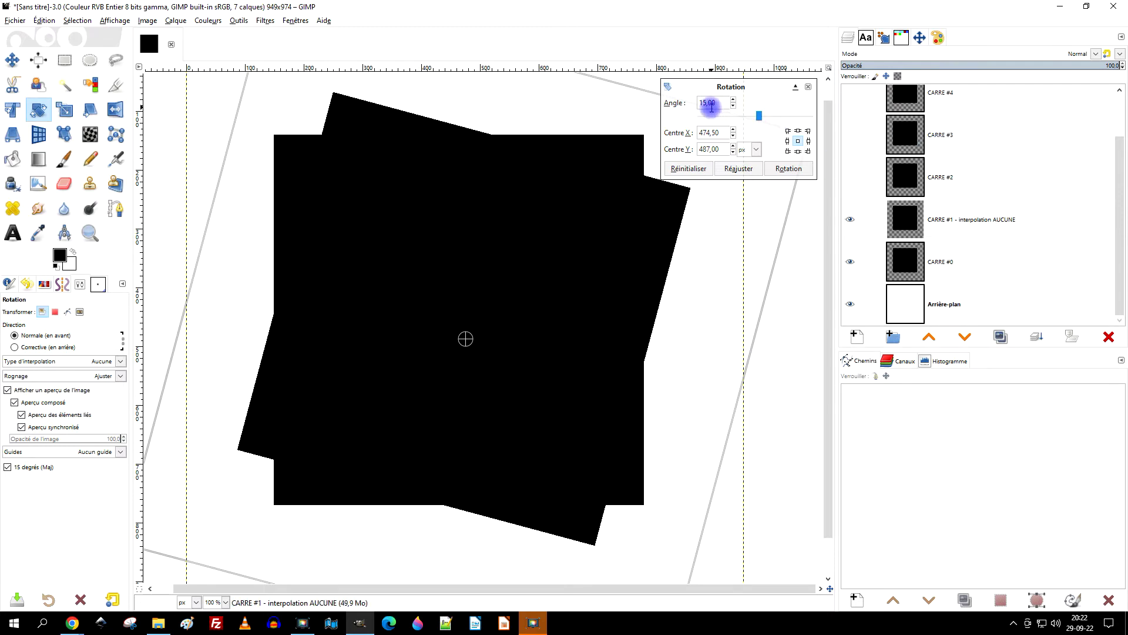
{"action": "left_click", "coordinate": [784, 169]}
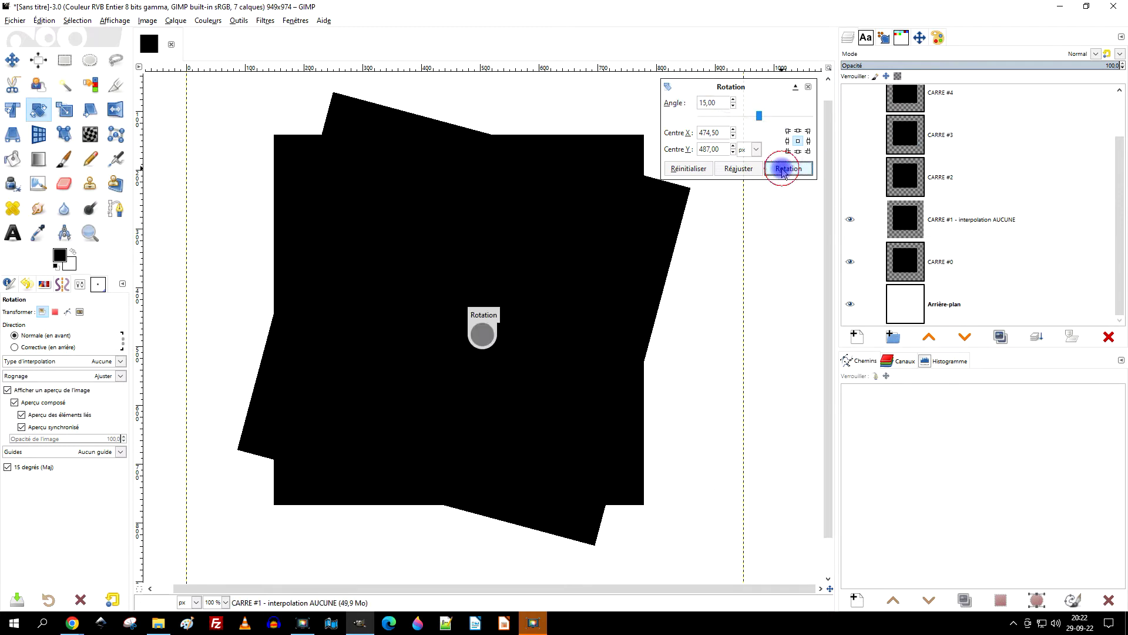
{"action": "left_click", "coordinate": [849, 262]}
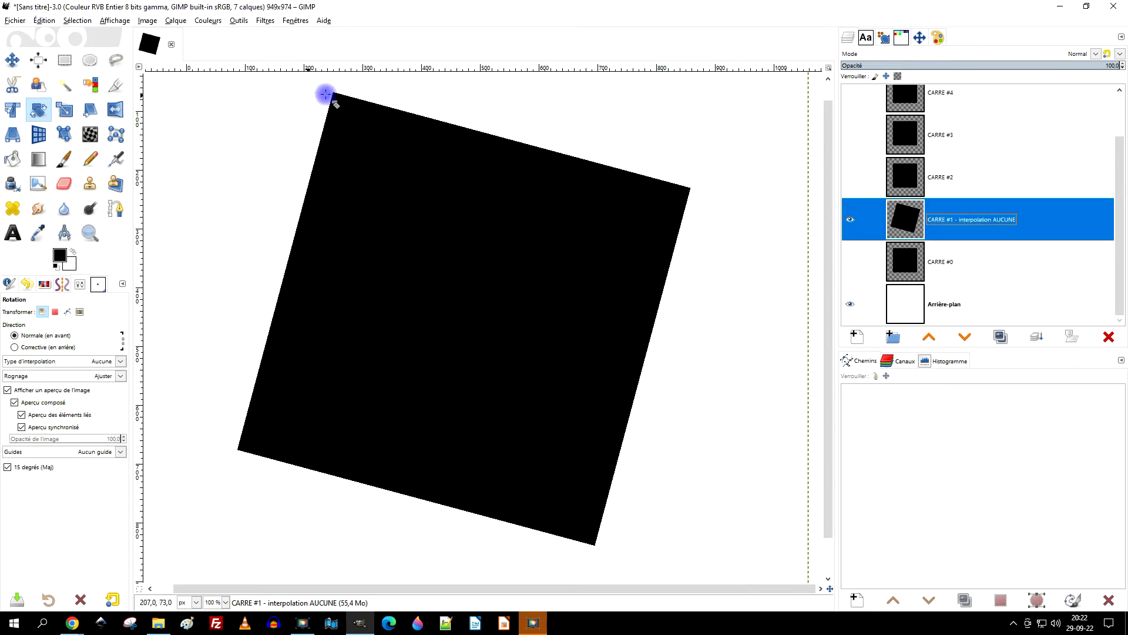
Examine the edges of the rotated square on the CARRE #1 layer up close
{"action": "scroll", "coordinate": [325, 94], "scroll_direction": "up", "scroll_amount": 6}
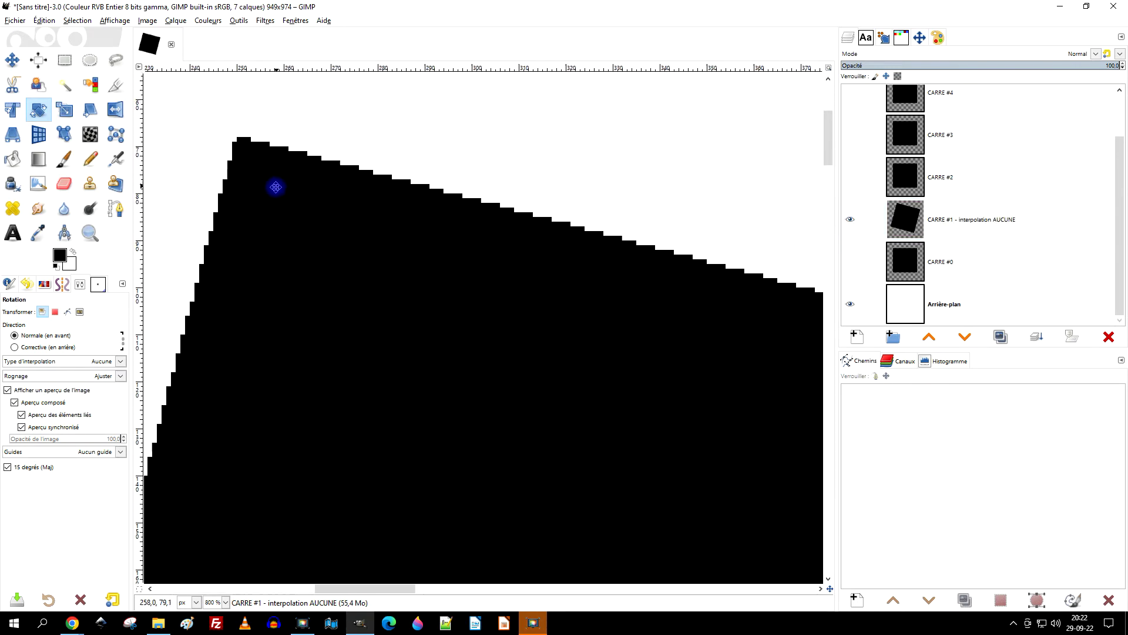
{"action": "scroll", "coordinate": [276, 187], "scroll_direction": "up", "scroll_amount": 1}
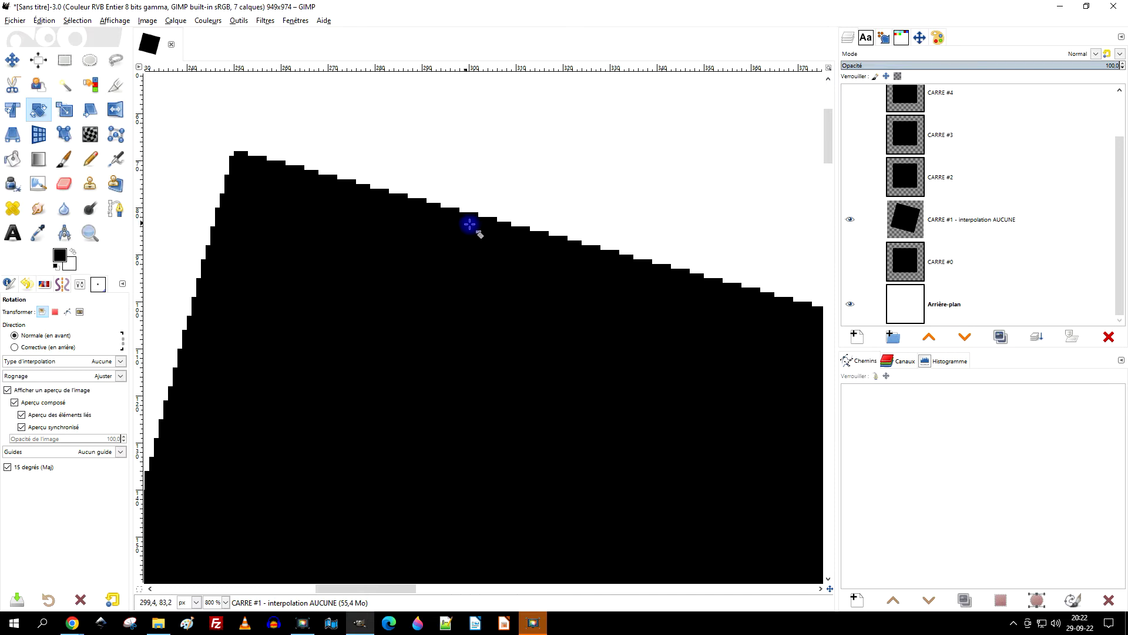
{"action": "scroll", "coordinate": [473, 224], "scroll_direction": "down", "scroll_amount": 6}
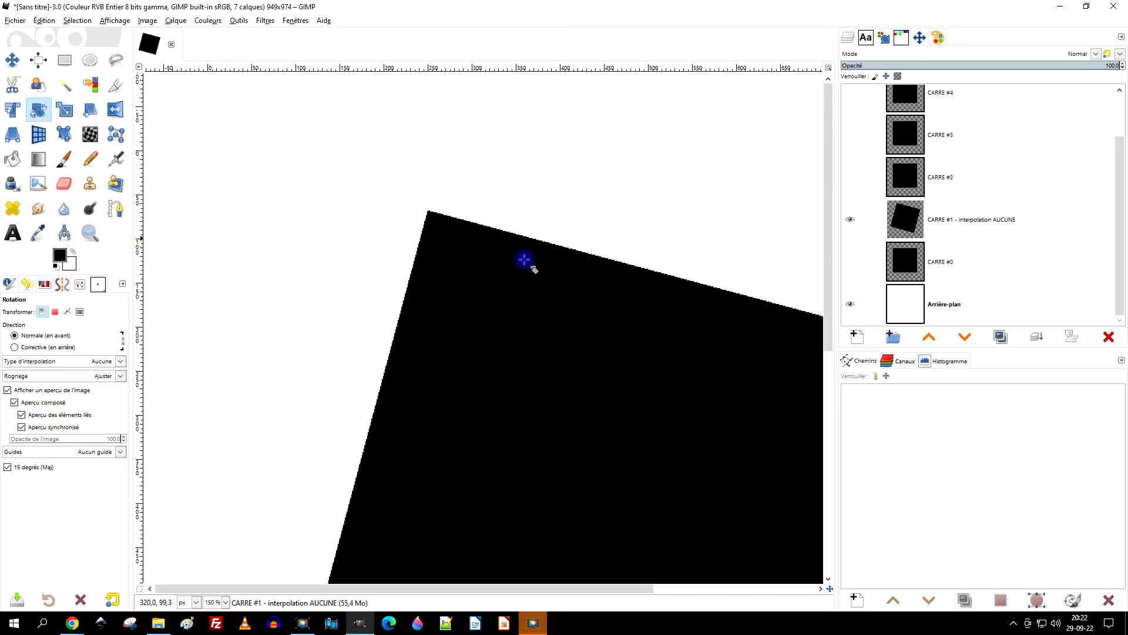
{"action": "scroll", "coordinate": [496, 231], "scroll_direction": "up", "scroll_amount": 1}
{"action": "scroll", "coordinate": [497, 231], "scroll_direction": "up", "scroll_amount": 3}
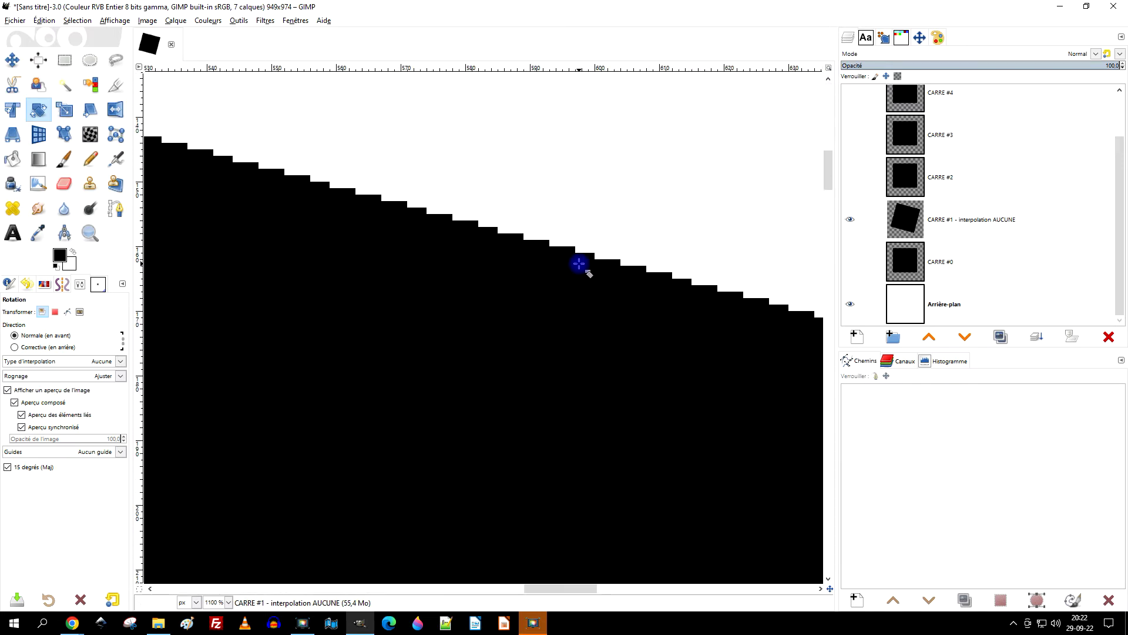
{"action": "scroll", "coordinate": [576, 252], "scroll_direction": "down", "scroll_amount": 5}
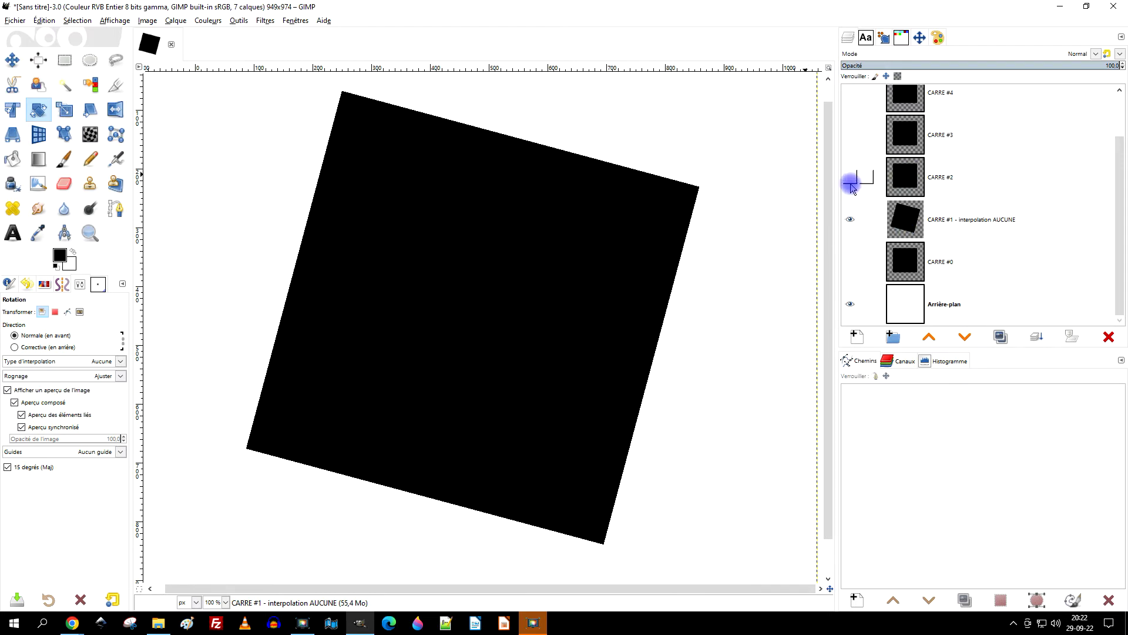
Hide the CARRE #1 layer and copy the " - interpolation AUCUNE" part of its name
{"action": "left_click", "coordinate": [849, 221]}
{"action": "left_click", "coordinate": [957, 220]}
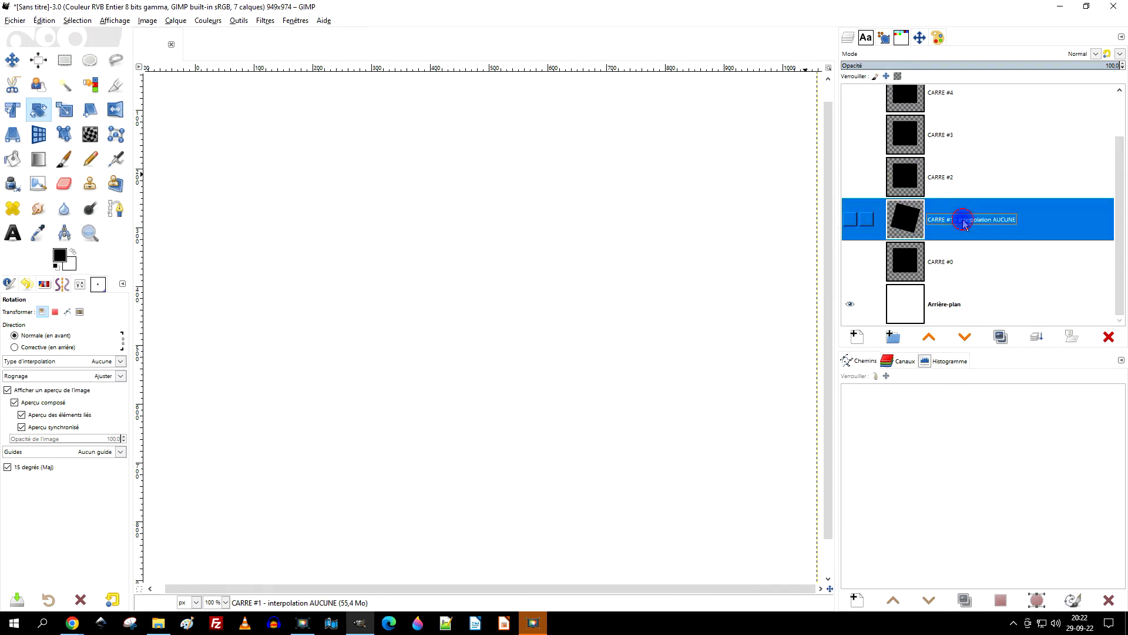
{"action": "left_click", "coordinate": [969, 219]}
{"action": "double_click", "coordinate": [954, 219]}
{"action": "left_click_drag", "start_coordinate": [969, 219], "coordinate": [1113, 217]}
{"action": "key", "text": "ctrl+c"}
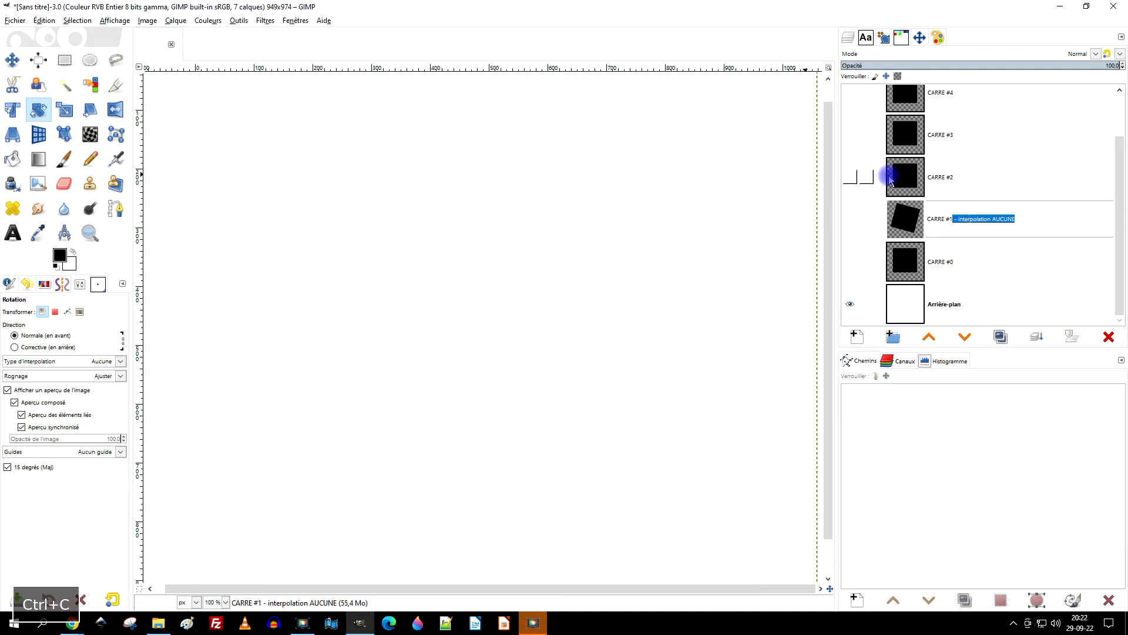
Show the CARRE #2 layer and rename it "CARRE #2 - interpolation LINEAIRE", reusing the copied suffix
{"action": "left_click", "coordinate": [851, 178]}
{"action": "left_click", "coordinate": [938, 176]}
{"action": "left_click", "coordinate": [955, 176]}
{"action": "left_click", "coordinate": [955, 177]}
{"action": "key", "text": "ctrl+v"}
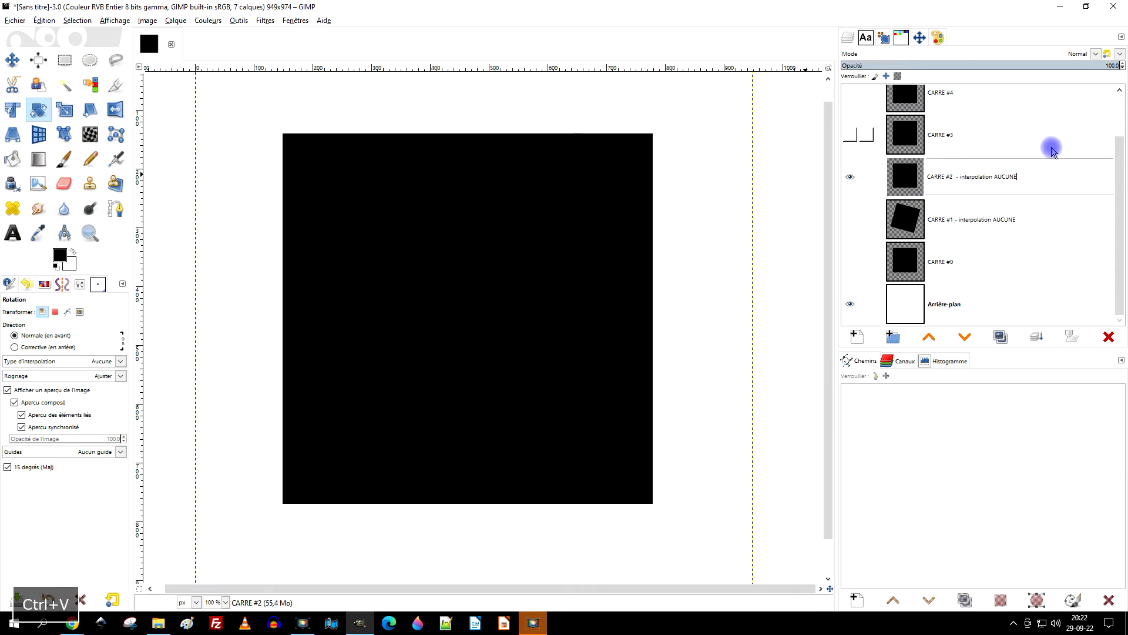
{"action": "key", "text": "shift+Left"}
{"action": "key", "text": "shift+Left"}
{"action": "key", "text": "shift+Left"}
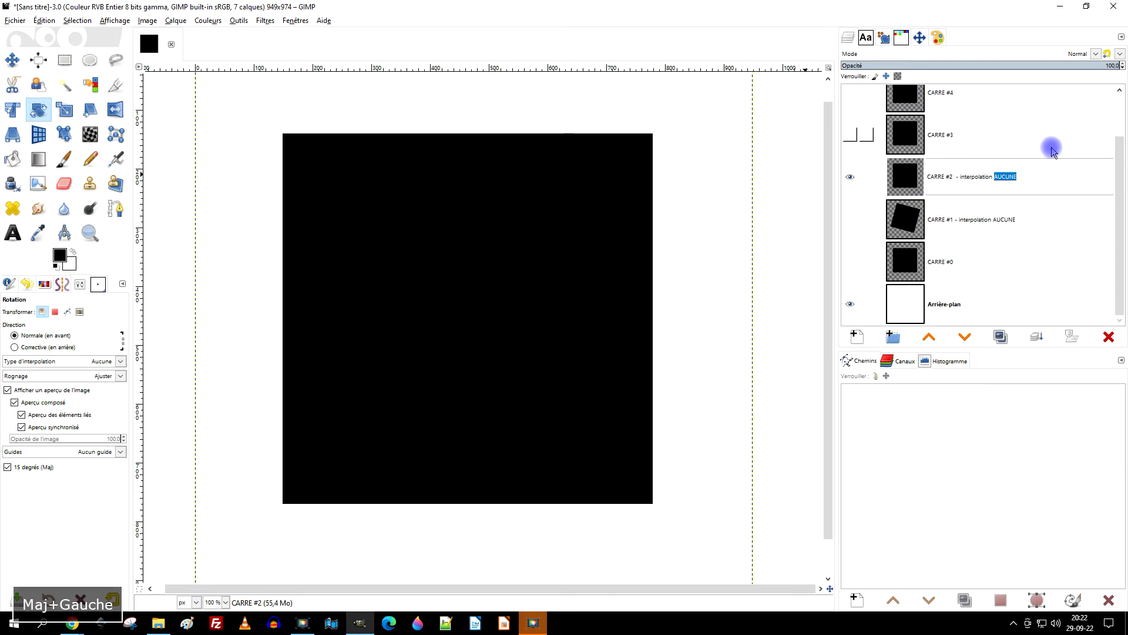
{"action": "type", "text": "L"}
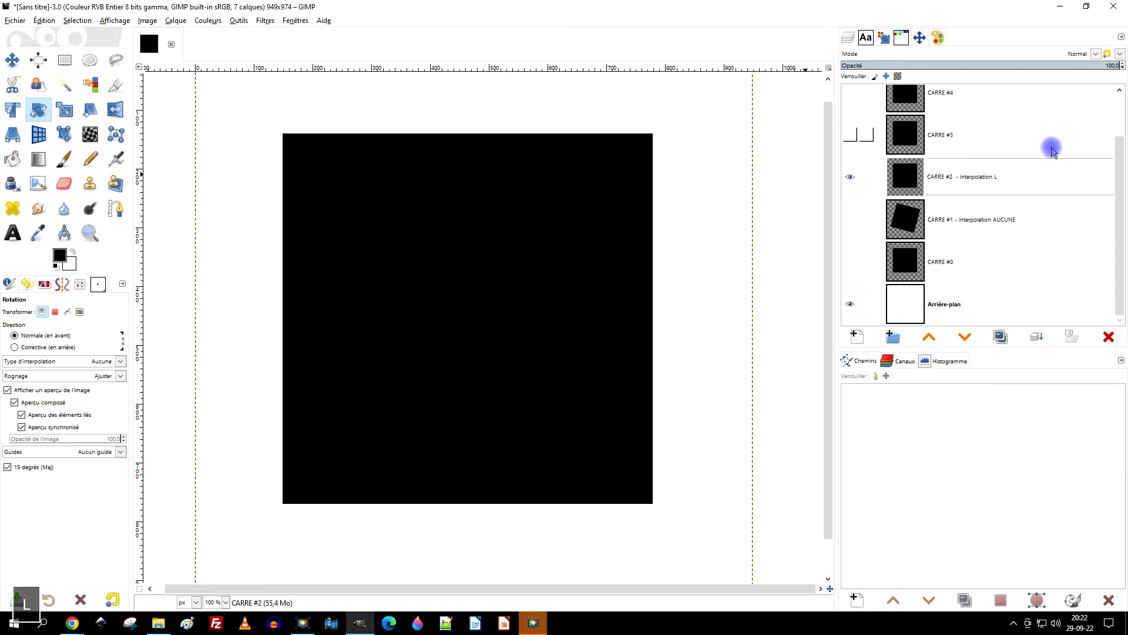
{"action": "key", "text": "Return"}
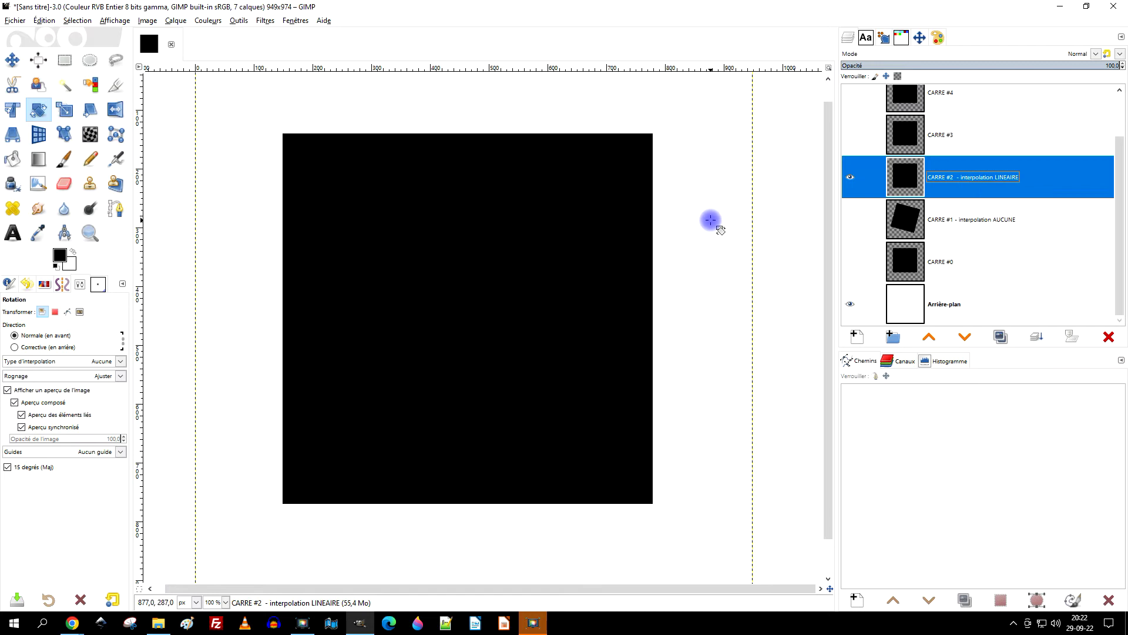
Rotate the CARRE #2 layer 15° about its centre with interpolation set to Linéaire
{"action": "left_click", "coordinate": [965, 184]}
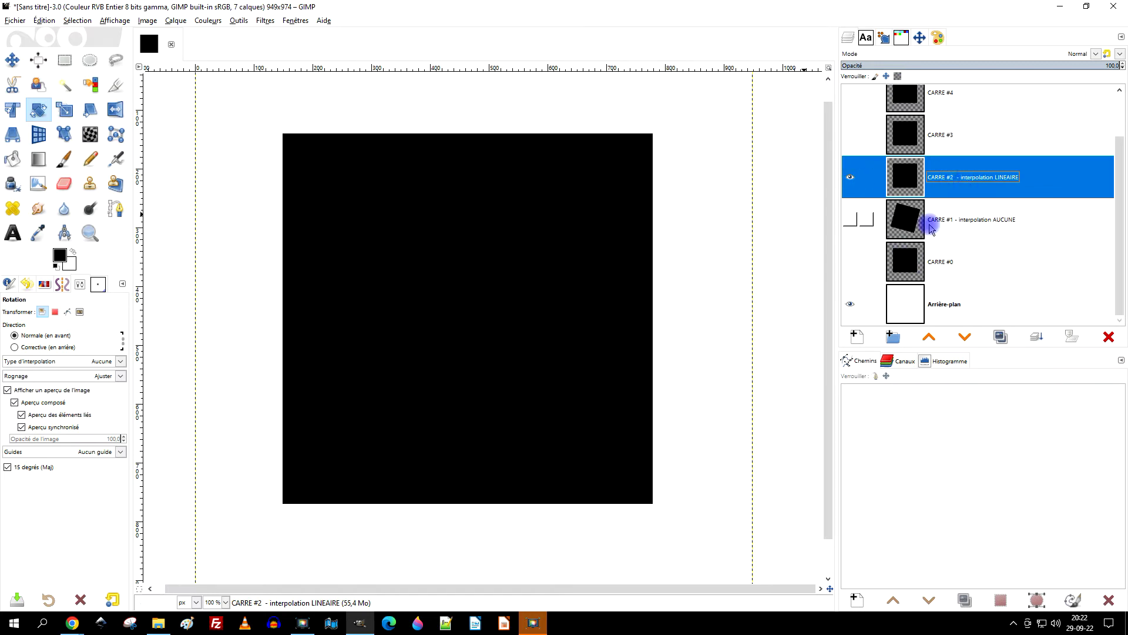
{"action": "scroll", "coordinate": [970, 188], "scroll_direction": "up", "scroll_amount": 2}
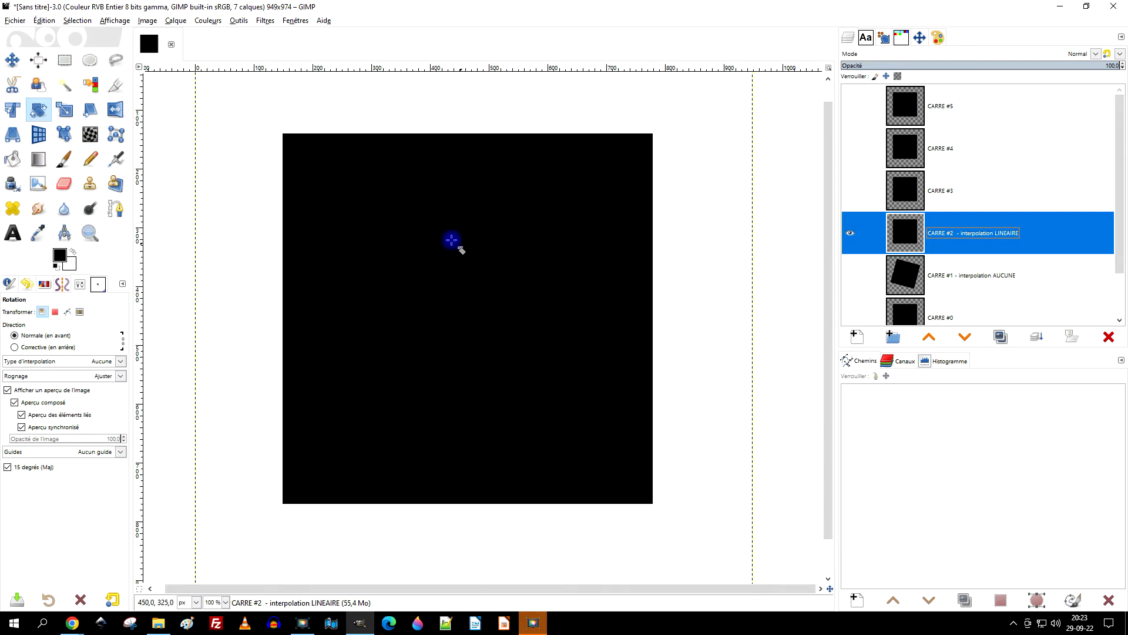
{"action": "left_click", "coordinate": [453, 242]}
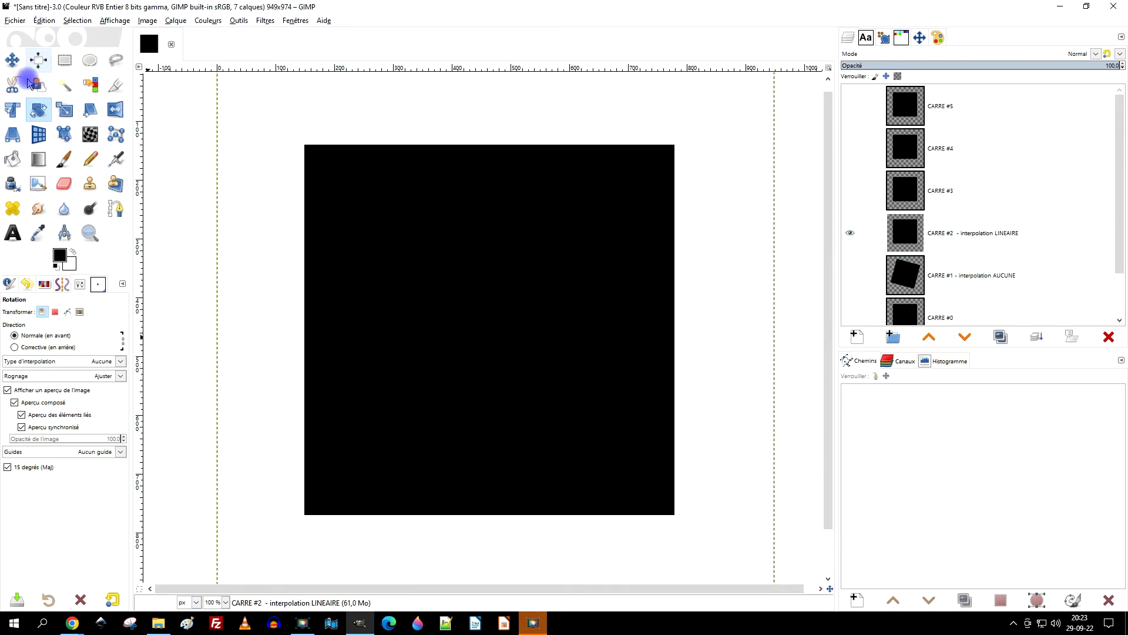
{"action": "left_click", "coordinate": [93, 363]}
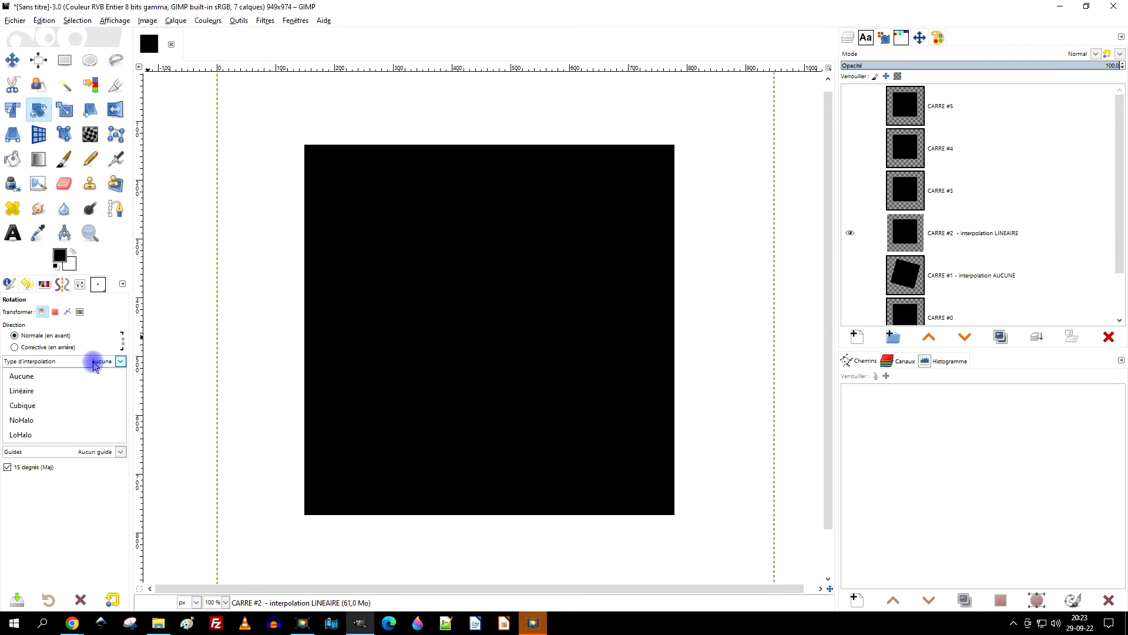
{"action": "left_click", "coordinate": [23, 391]}
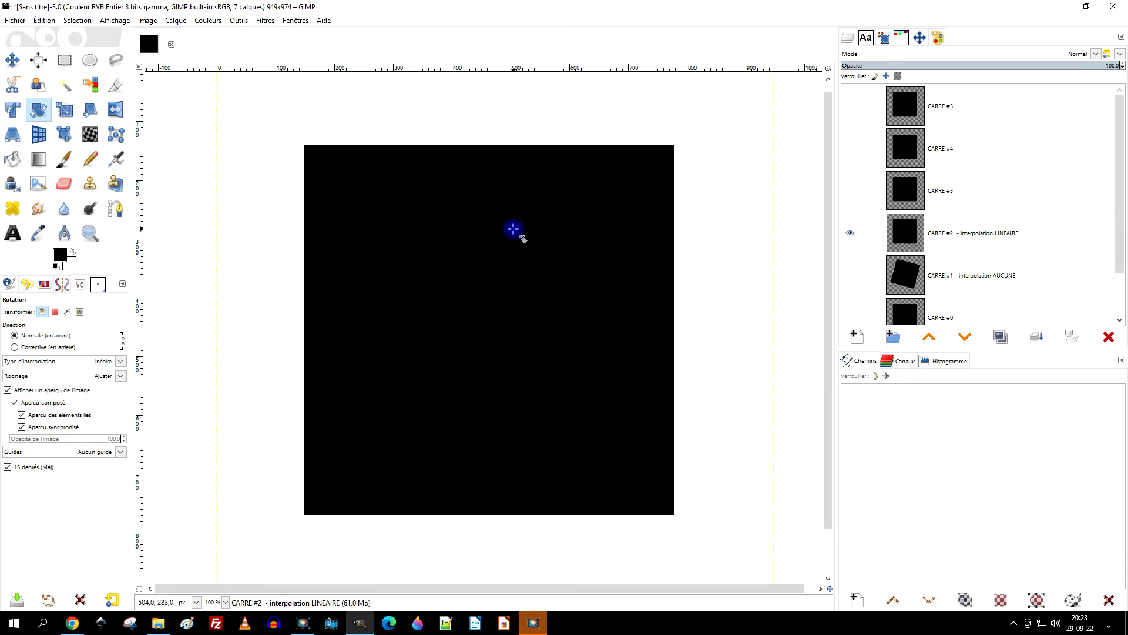
{"action": "left_click", "coordinate": [513, 229]}
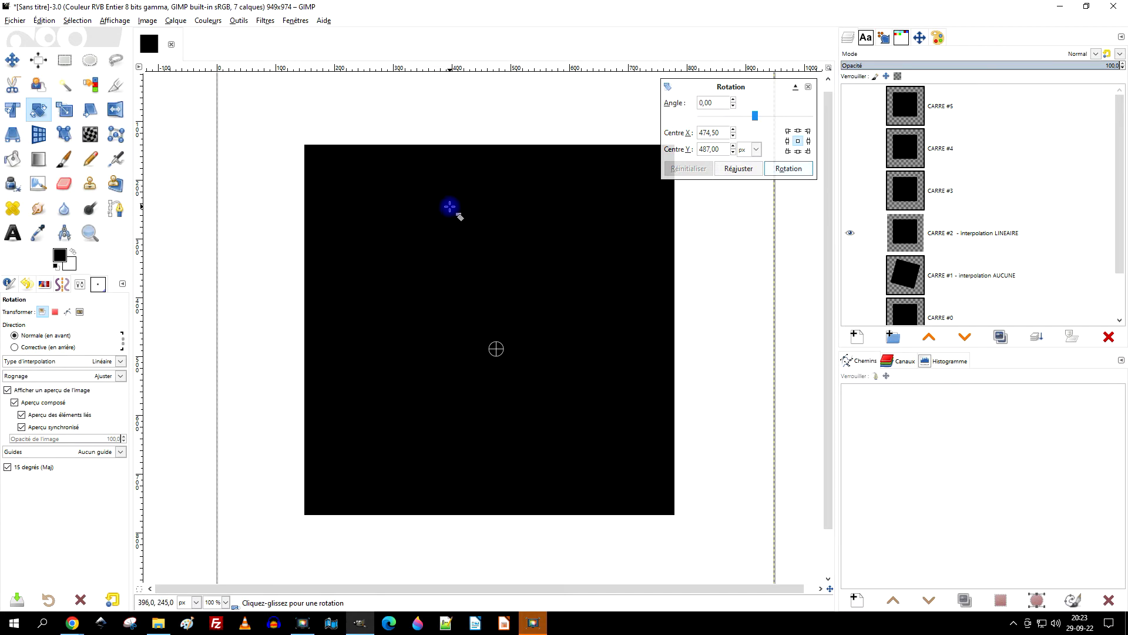
{"action": "left_click_drag", "start_coordinate": [469, 207], "coordinate": [475, 207]}
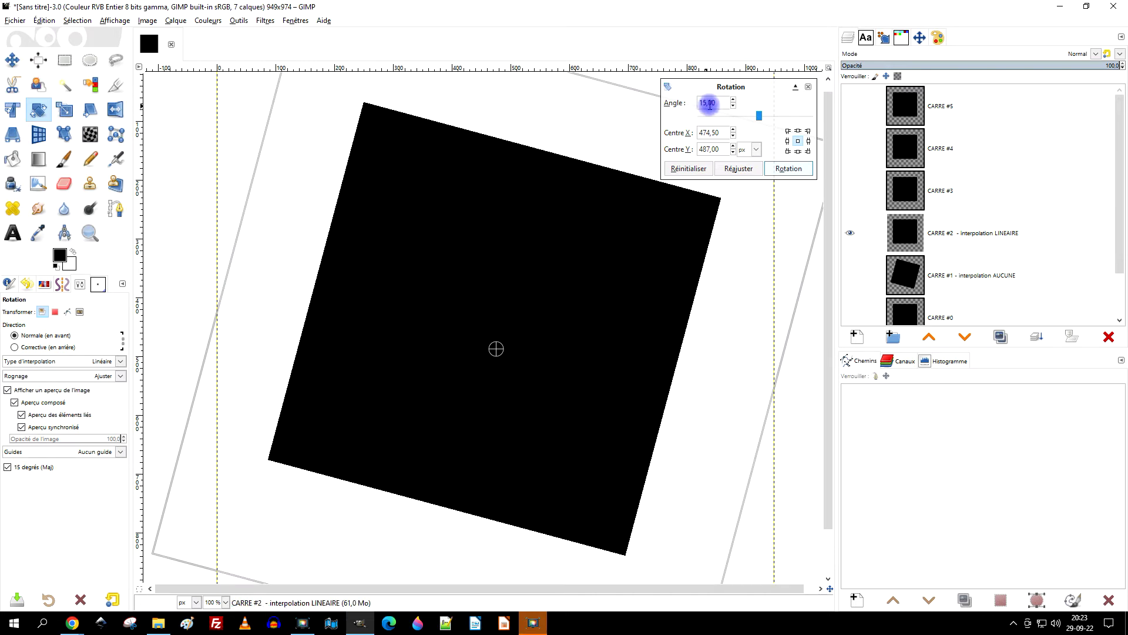
{"action": "left_click", "coordinate": [787, 171]}
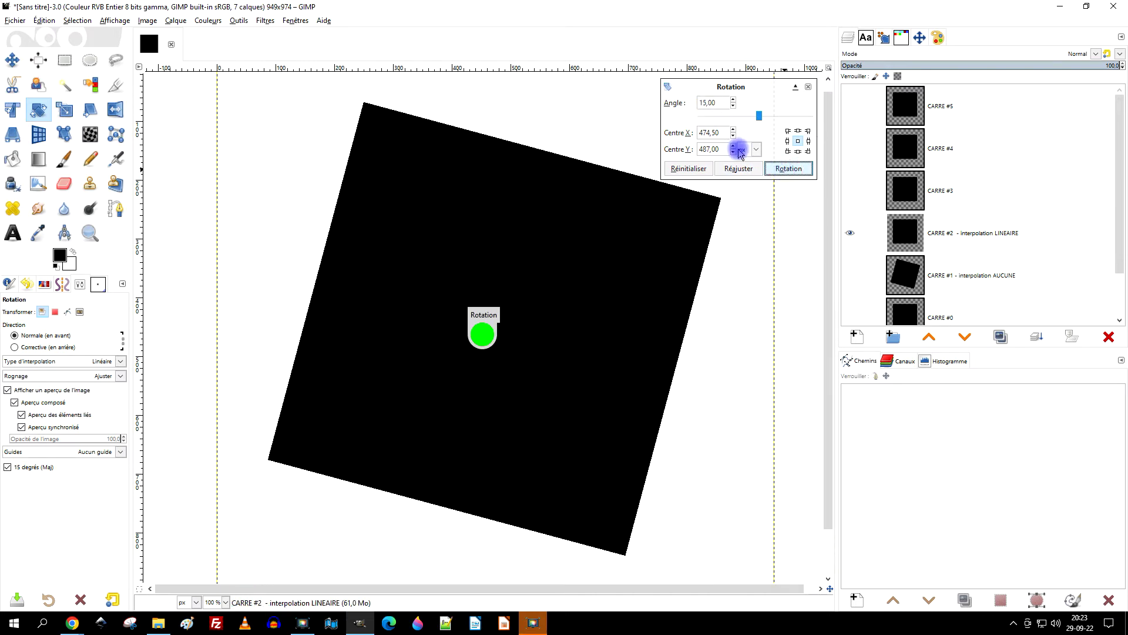
Inspect the rotated square's edges on the CARRE #2 layer up close, and switch visibility from CARRE #2 to CARRE #3
{"action": "scroll", "coordinate": [385, 192], "scroll_direction": "up", "scroll_amount": 7}
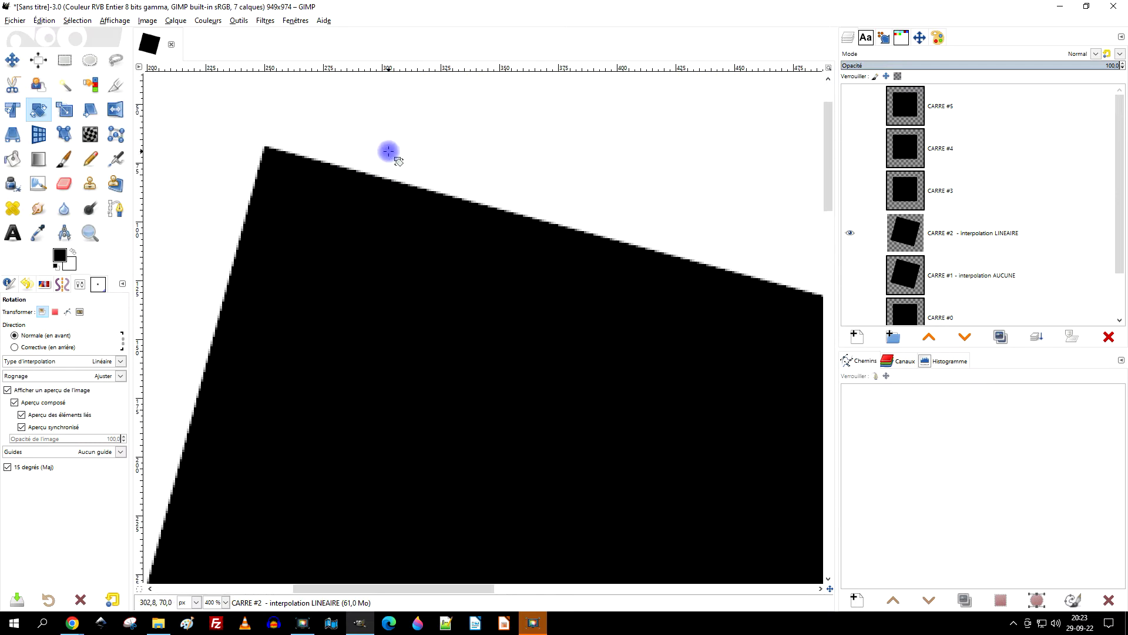
{"action": "left_click_drag", "start_coordinate": [304, 244], "coordinate": [433, 305]}
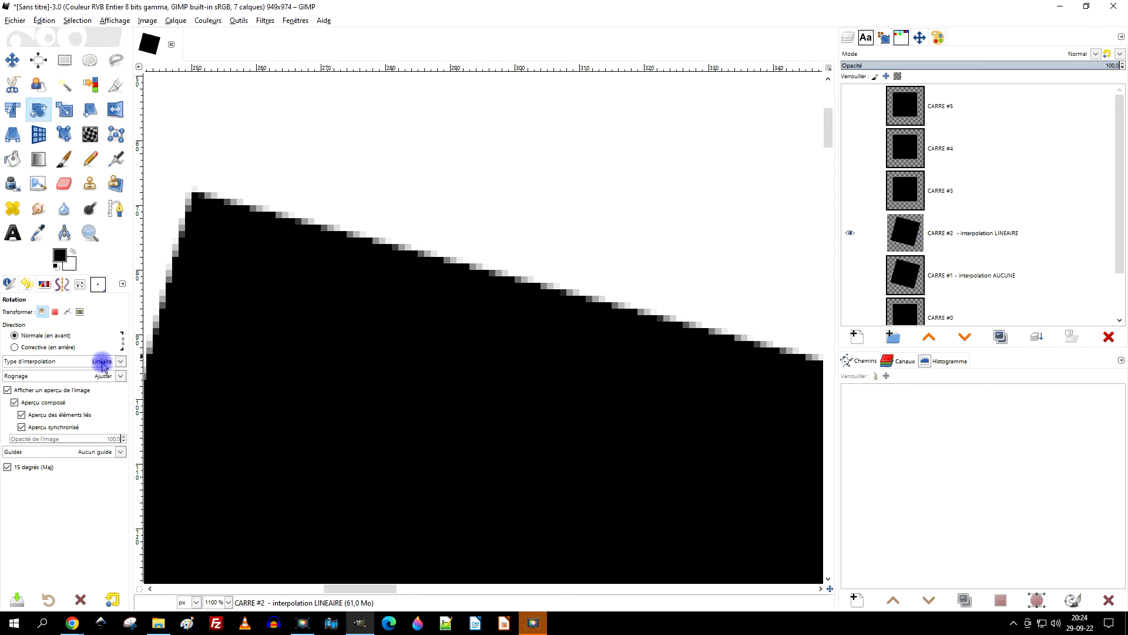
{"action": "left_click", "coordinate": [849, 233]}
{"action": "left_click", "coordinate": [849, 191]}
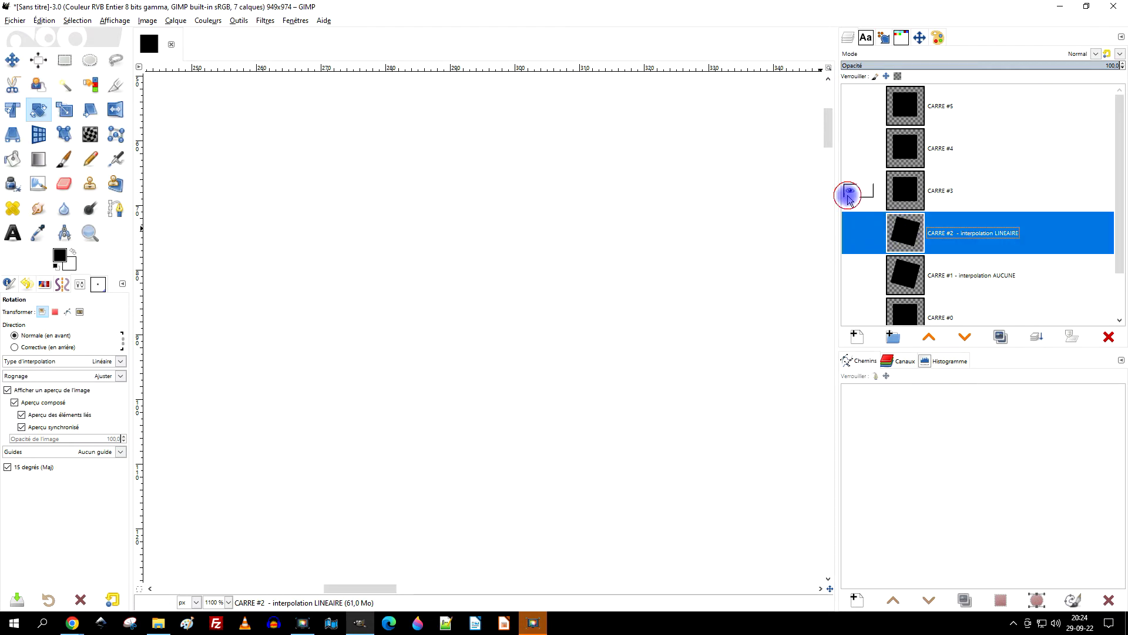
Rename the CARRE #3 layer "CARRE #3 - interpolation CUBIQUE", reusing the " - interpolation LINEAIRE" suffix copied from the CARRE #2 layer's name
{"action": "double_click", "coordinate": [959, 231]}
{"action": "left_click_drag", "start_coordinate": [955, 232], "coordinate": [1020, 230]}
{"action": "key", "text": "ctrl+c"}
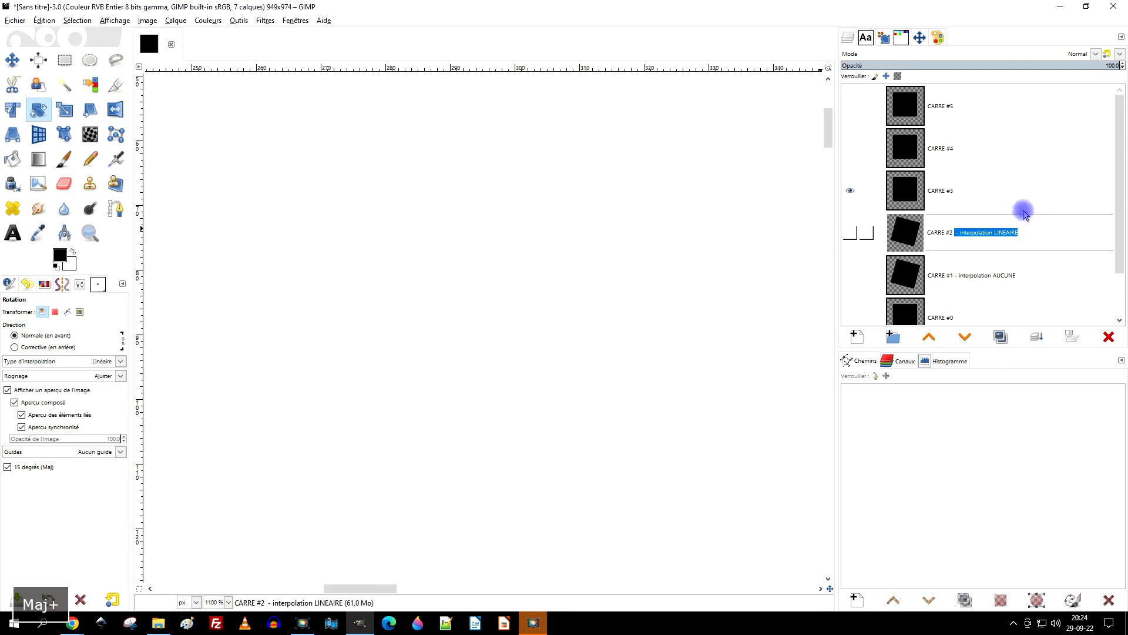
{"action": "left_click", "coordinate": [964, 191]}
{"action": "double_click", "coordinate": [964, 190]}
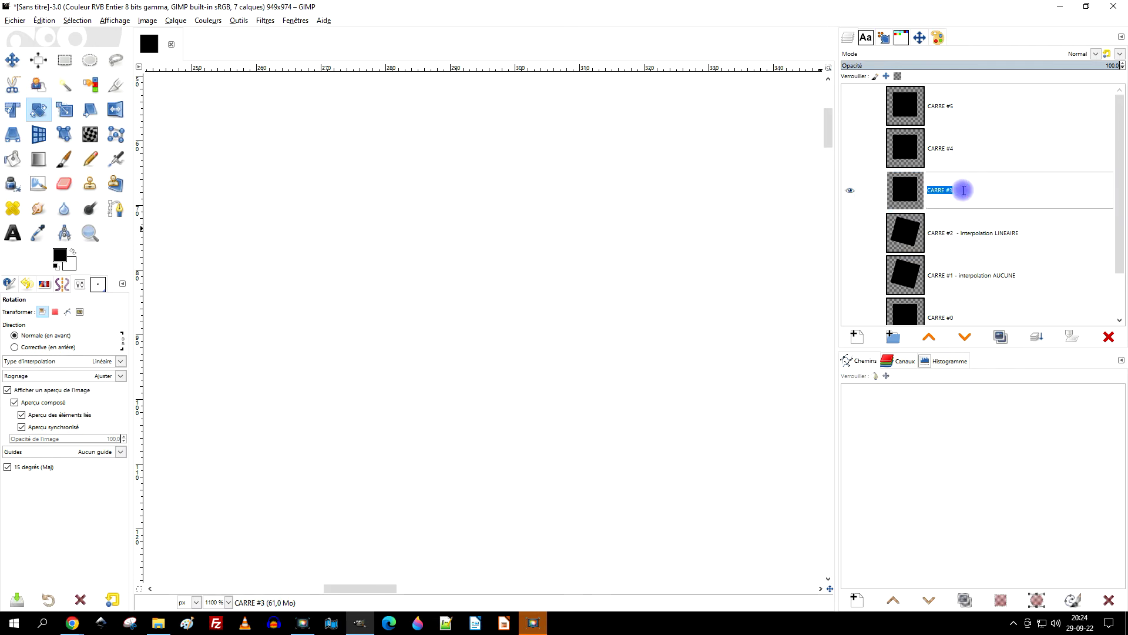
{"action": "left_click", "coordinate": [963, 191]}
{"action": "key", "text": "ctrl+v"}
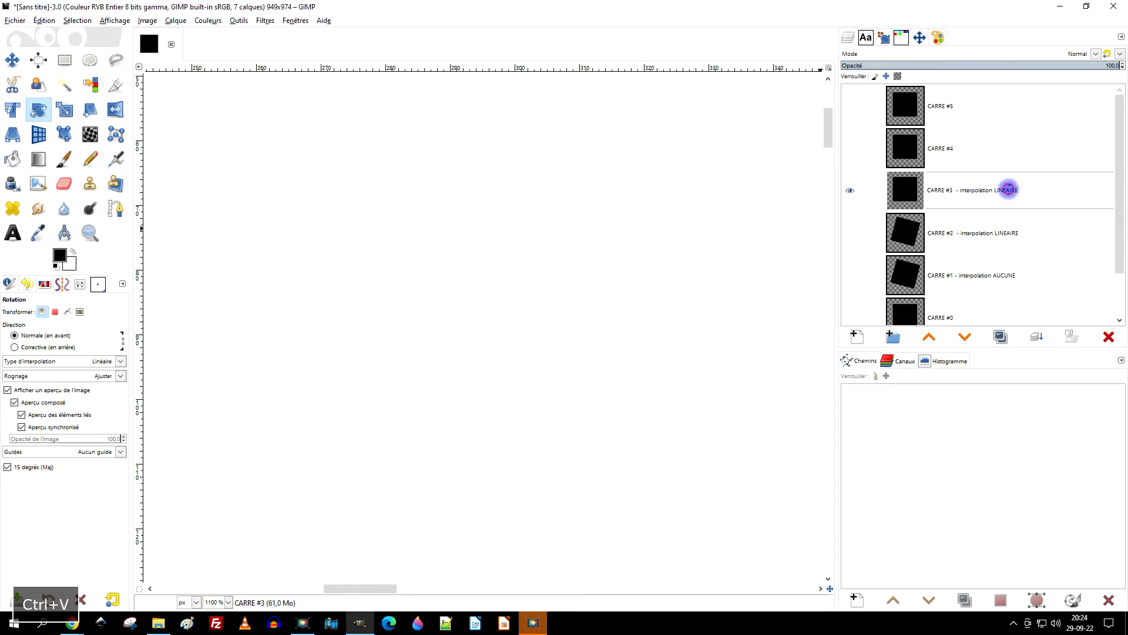
{"action": "double_click", "coordinate": [1009, 189]}
{"action": "type", "text": "CUBIQU"}
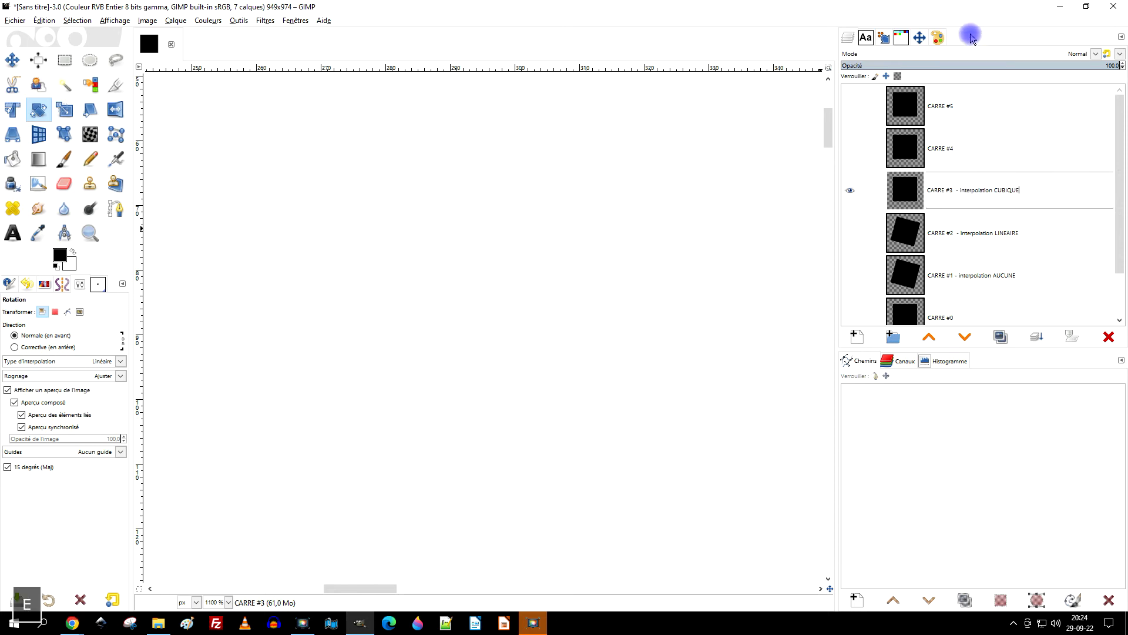
{"action": "key", "text": "Return"}
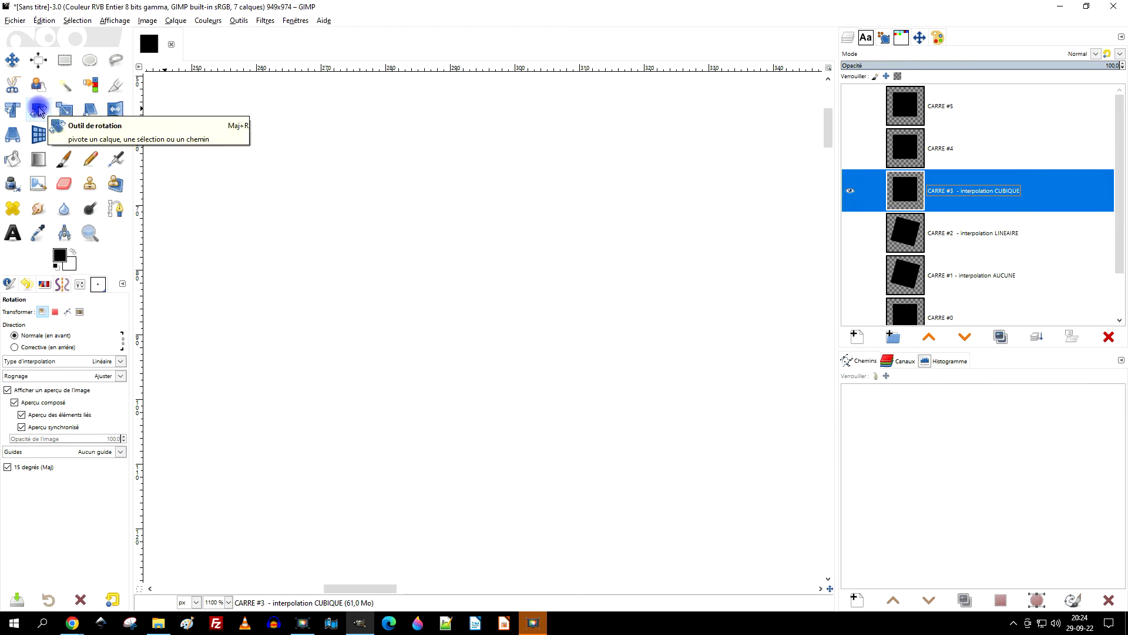
Rotate the CARRE #3 layer 15° about its centre with interpolation set to Cubique
{"action": "left_click", "coordinate": [80, 359]}
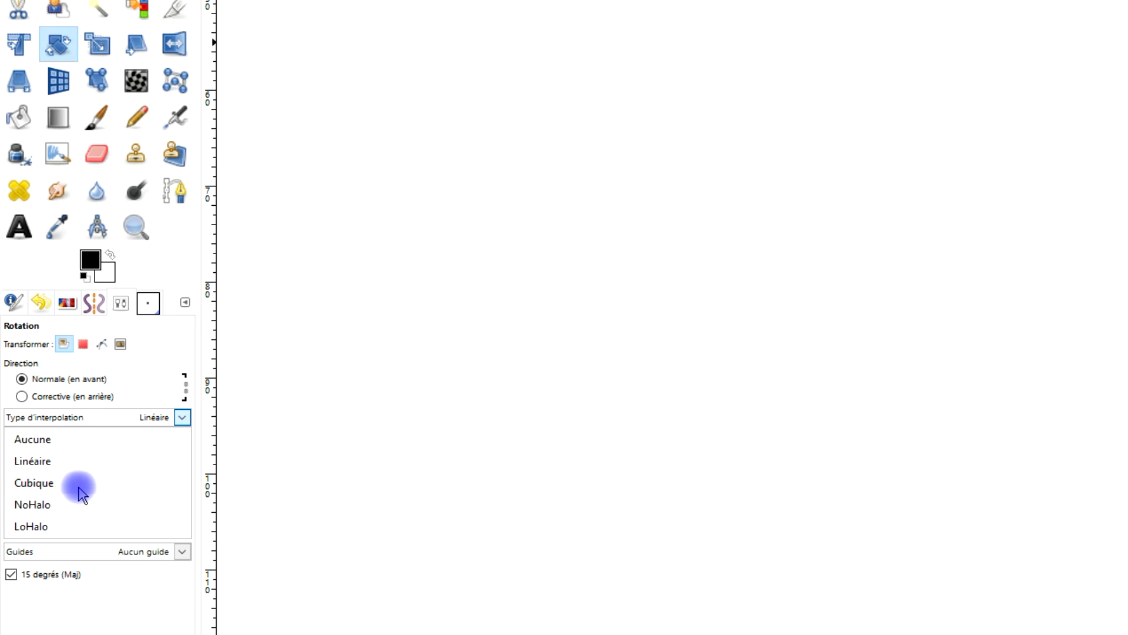
{"action": "left_click", "coordinate": [80, 492]}
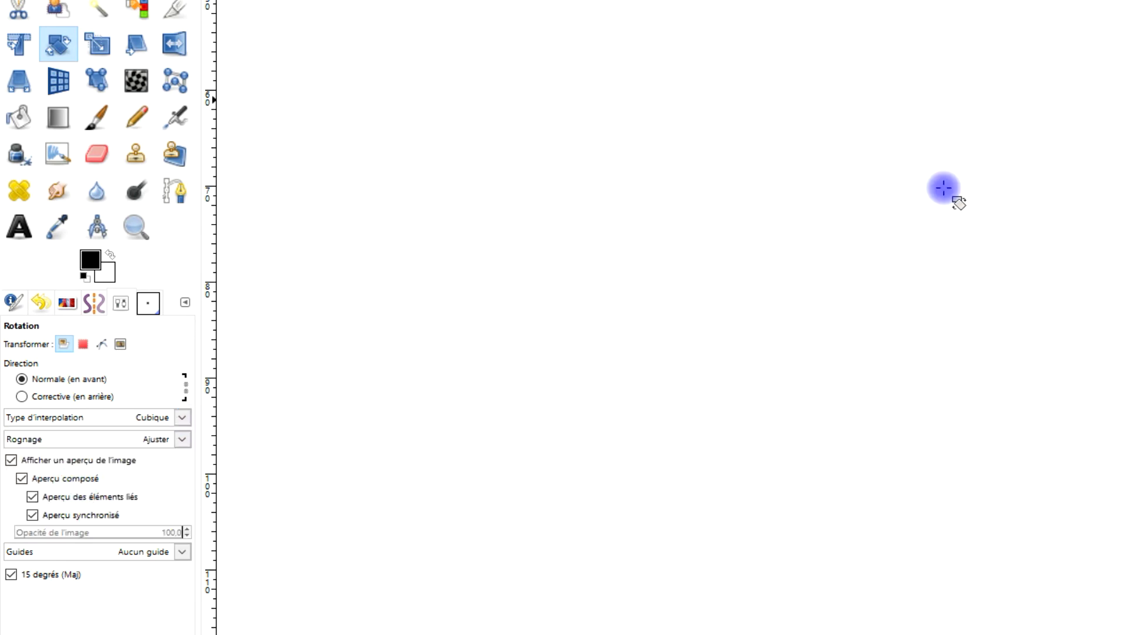
{"action": "scroll", "coordinate": [895, 310], "scroll_direction": "down", "scroll_amount": 6, "text": "ctrl"}
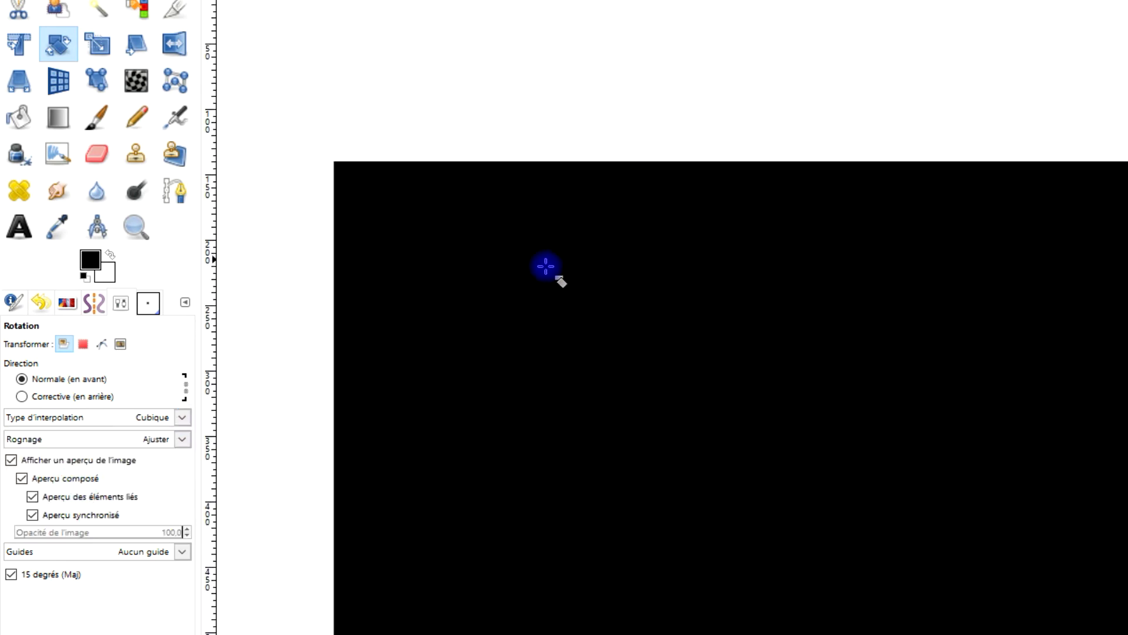
{"action": "left_click_drag", "start_coordinate": [539, 232], "coordinate": [579, 228]}
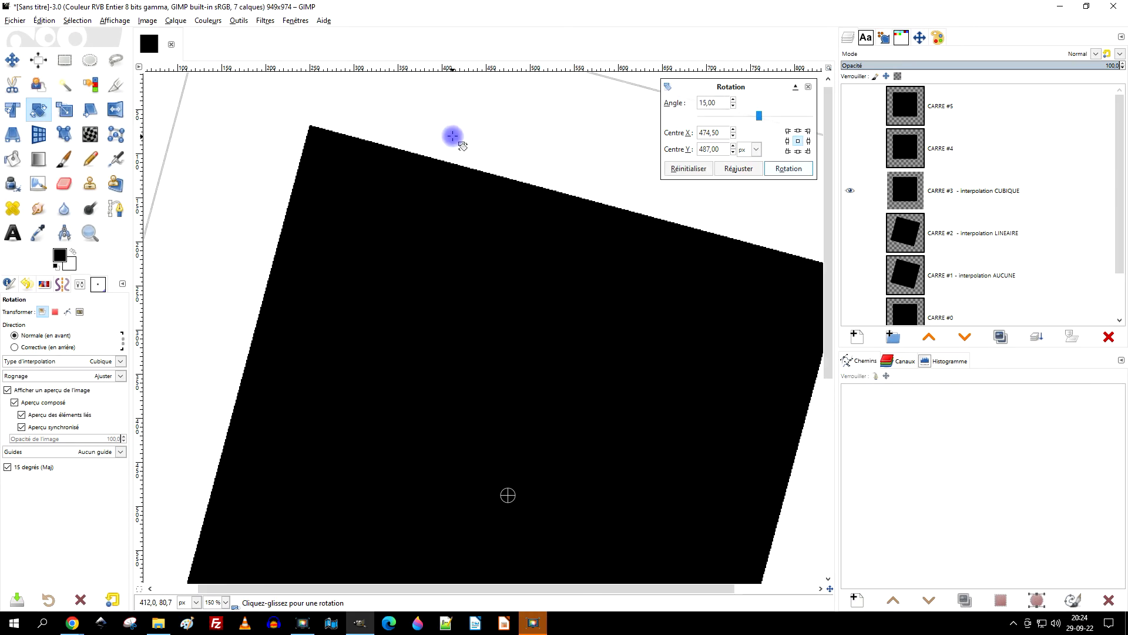
{"action": "scroll", "coordinate": [456, 141], "scroll_direction": "up", "scroll_amount": 6, "text": "ctrl"}
{"action": "scroll", "coordinate": [424, 153], "scroll_direction": "up", "scroll_amount": 2}
{"action": "scroll", "coordinate": [486, 221], "scroll_direction": "left", "scroll_amount": 5}
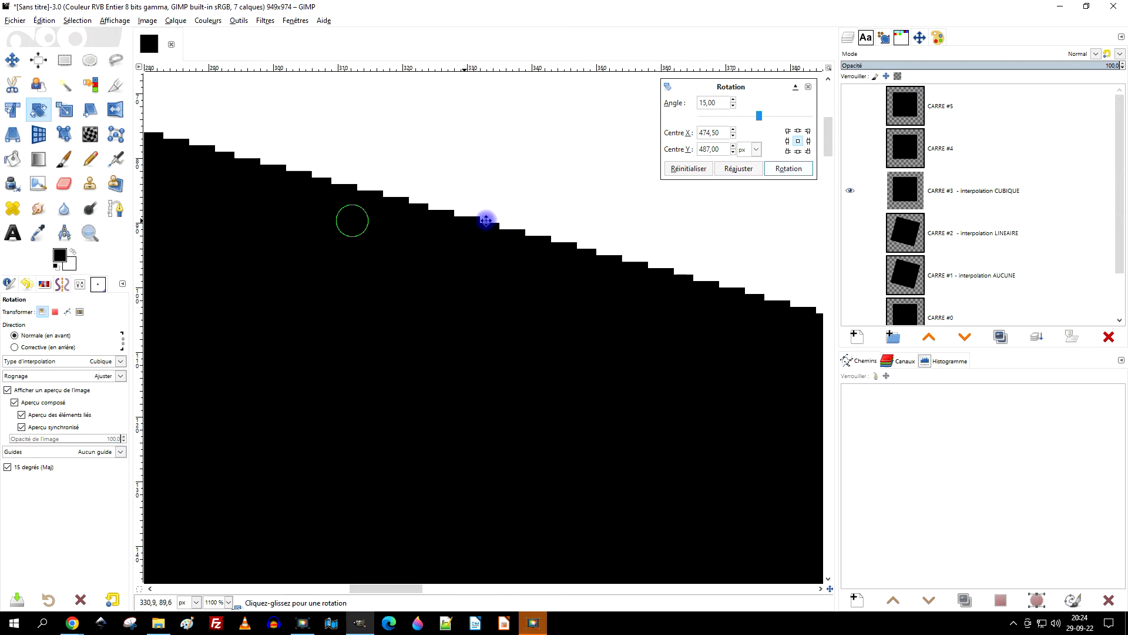
{"action": "left_click", "coordinate": [788, 169]}
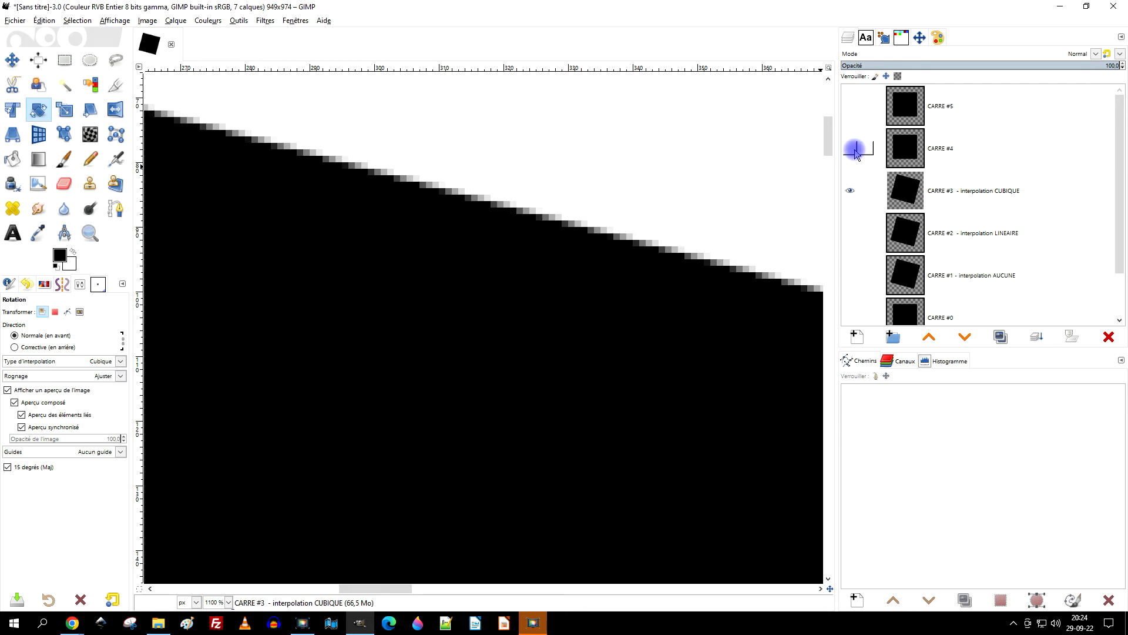
Compare the rotated edges of the CARRE #2 and CARRE #3 layers by toggling their visibility
{"action": "left_click", "coordinate": [851, 230]}
{"action": "left_click", "coordinate": [853, 196]}
{"action": "left_click", "coordinate": [850, 194]}
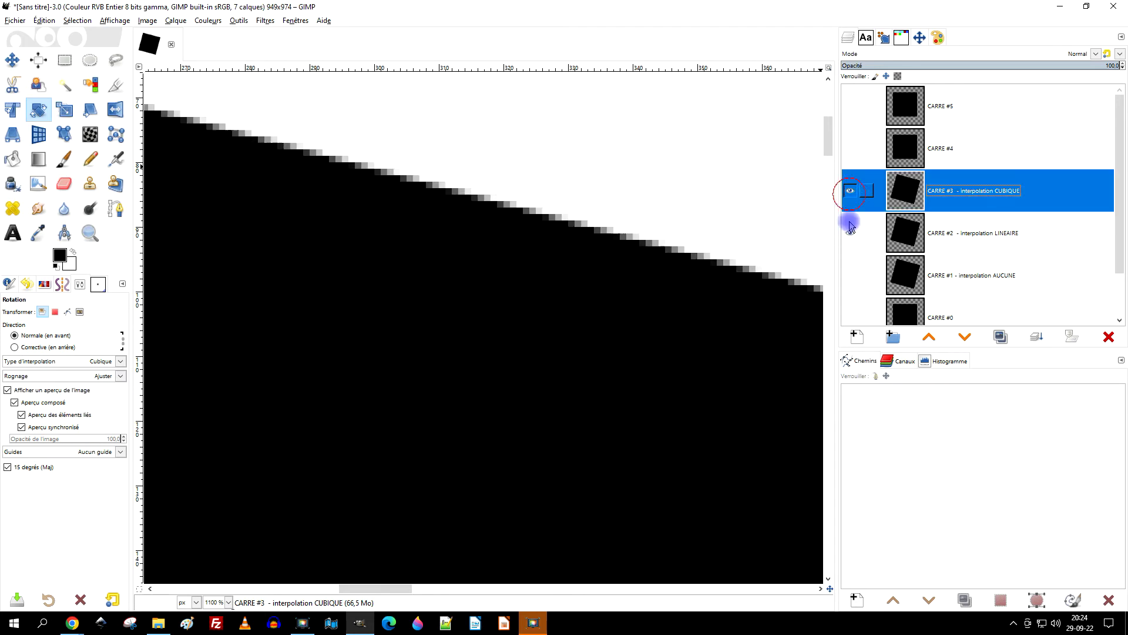
{"action": "left_click", "coordinate": [851, 236]}
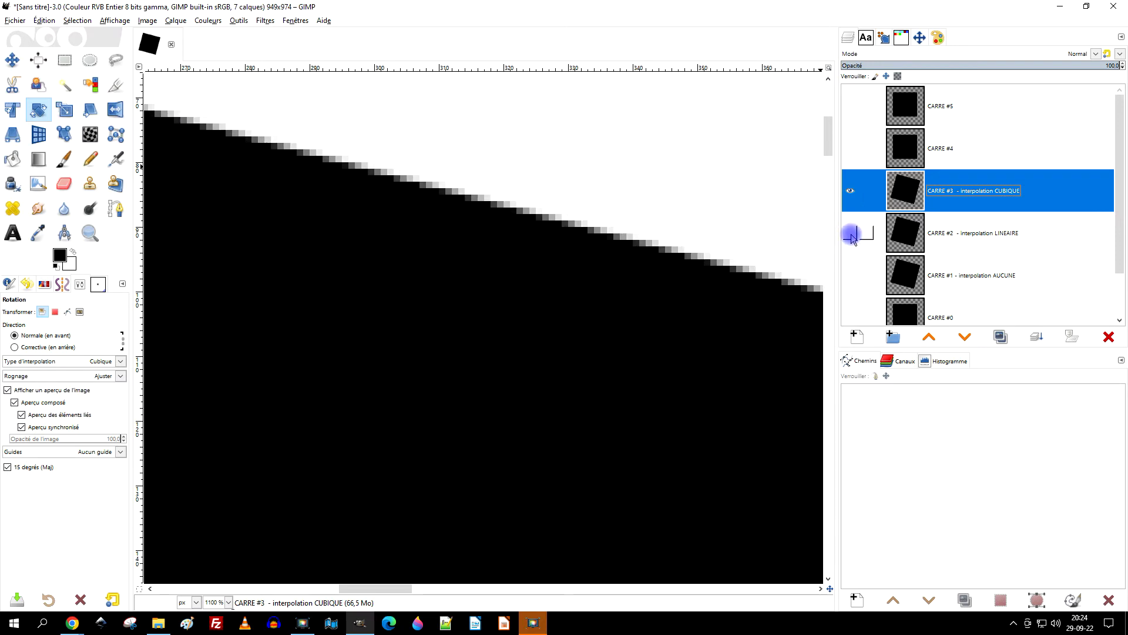
Show the CARRE #4 layer instead of CARRE #3 and rename it "CARRE #4 - interpolation NOHALO", reusing the copied suffix
{"action": "left_click", "coordinate": [850, 150]}
{"action": "left_click", "coordinate": [850, 190]}
{"action": "double_click", "coordinate": [948, 148]}
{"action": "left_click", "coordinate": [990, 147]}
{"action": "key", "text": "ctrl+v"}
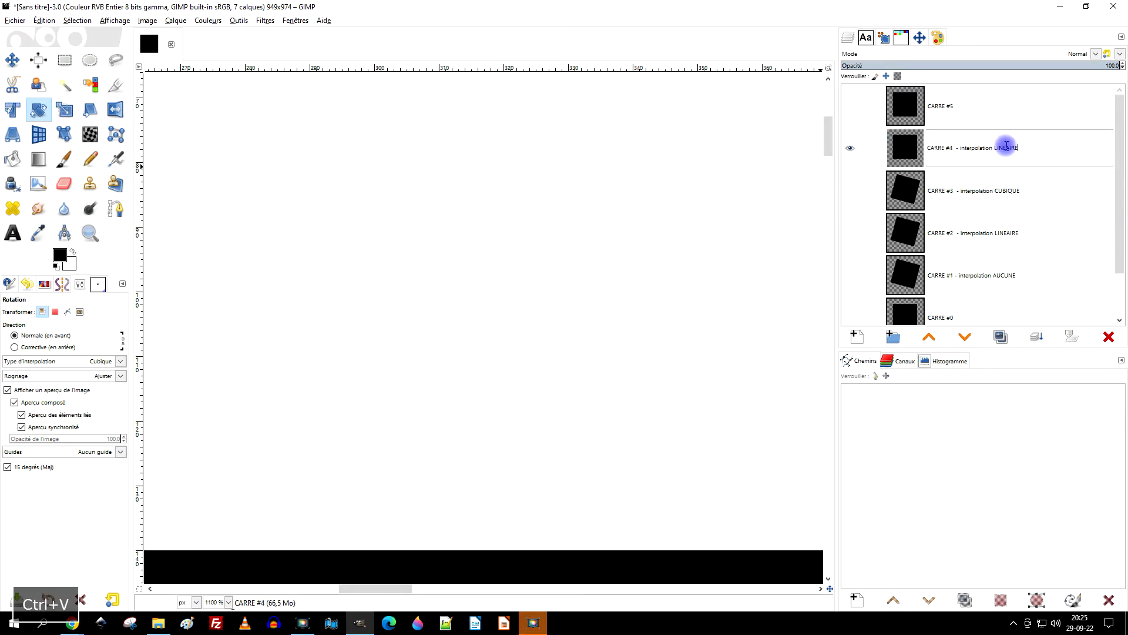
{"action": "double_click", "coordinate": [1006, 147]}
{"action": "type", "text": "N"}
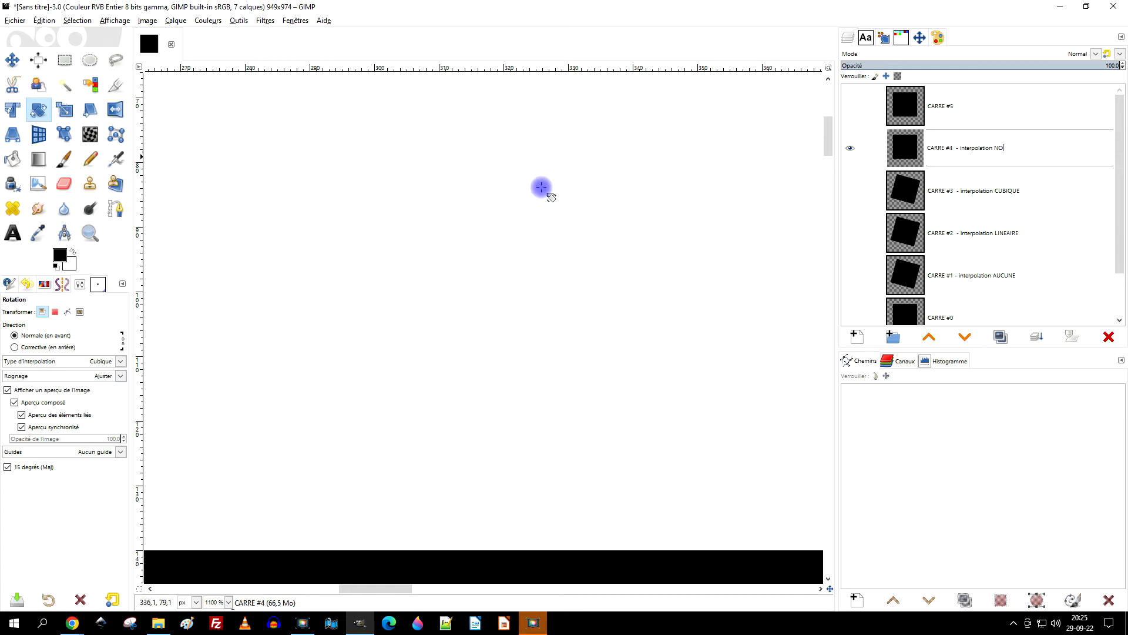
{"action": "left_click", "coordinate": [120, 361]}
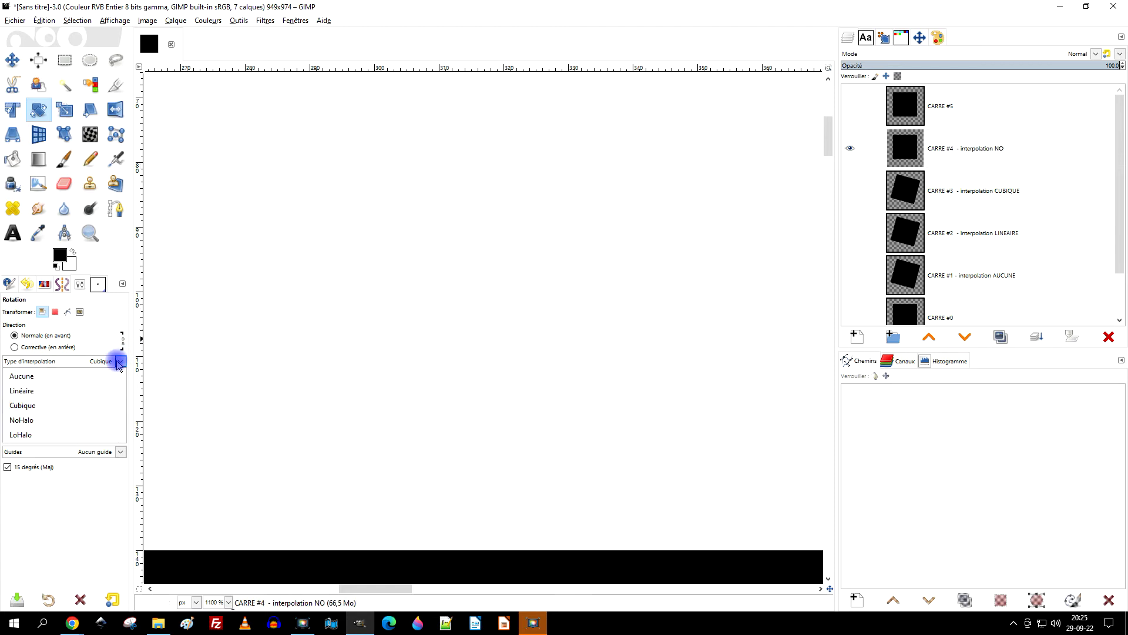
{"action": "double_click", "coordinate": [1029, 147]}
{"action": "key", "text": "End"}
{"action": "type", "text": "H"}
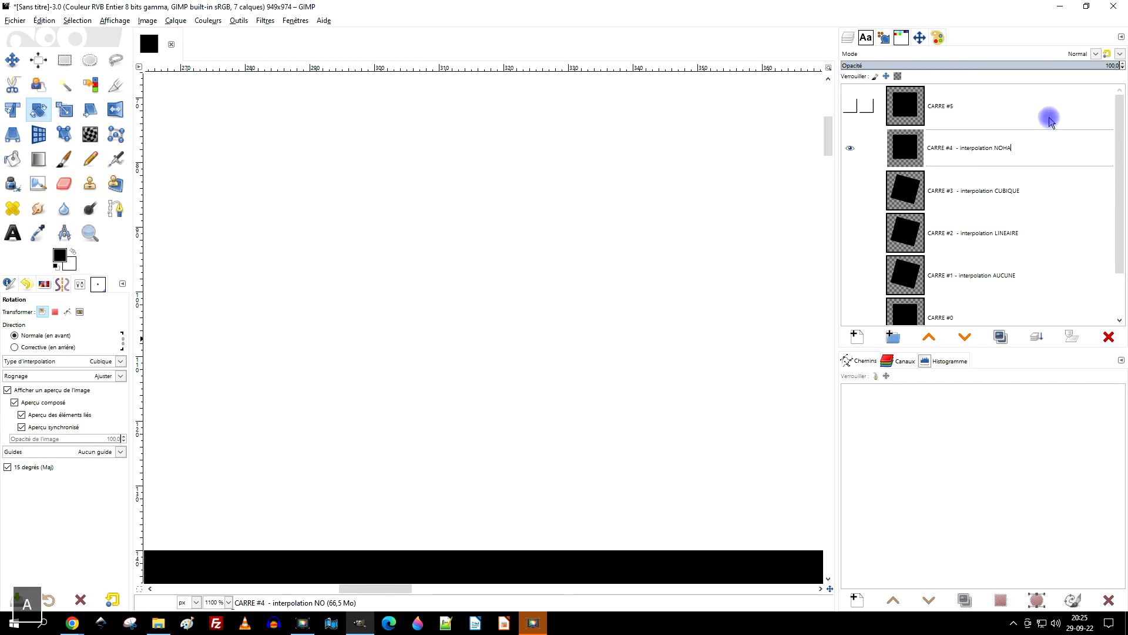
{"action": "type", "text": "ALO"}
{"action": "key", "text": "Return"}
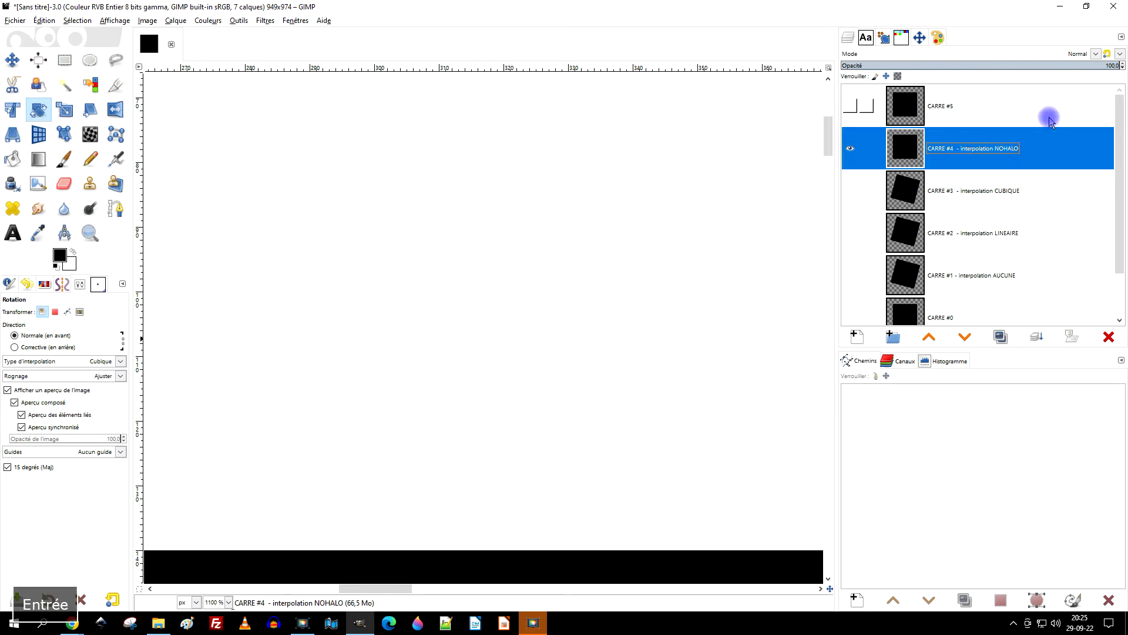
Rotate the CARRE #4 layer 15° about its centre with interpolation set to NoHalo
{"action": "left_click", "coordinate": [101, 361]}
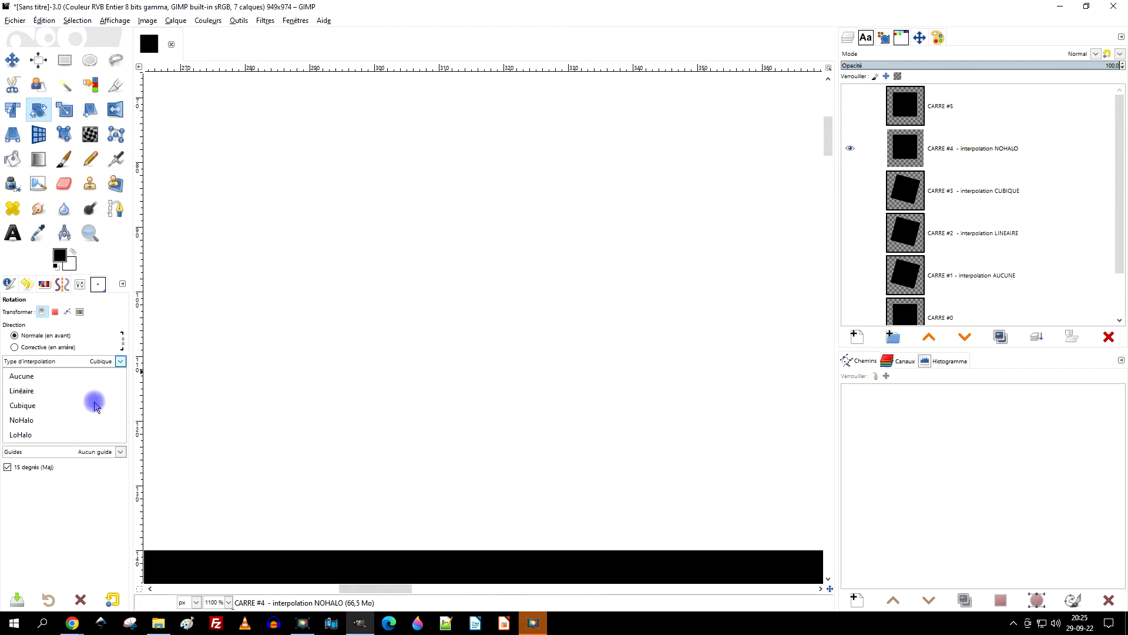
{"action": "left_click", "coordinate": [87, 420]}
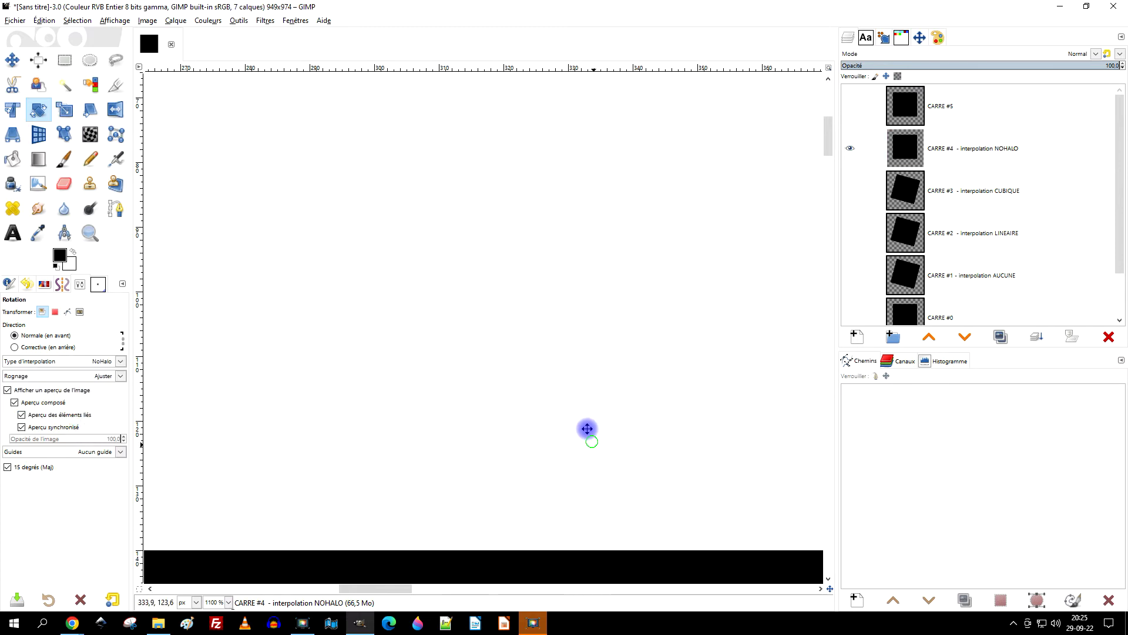
{"action": "scroll", "coordinate": [595, 151], "scroll_direction": "down", "scroll_amount": 5}
{"action": "scroll", "coordinate": [585, 260], "scroll_direction": "down", "scroll_amount": 3}
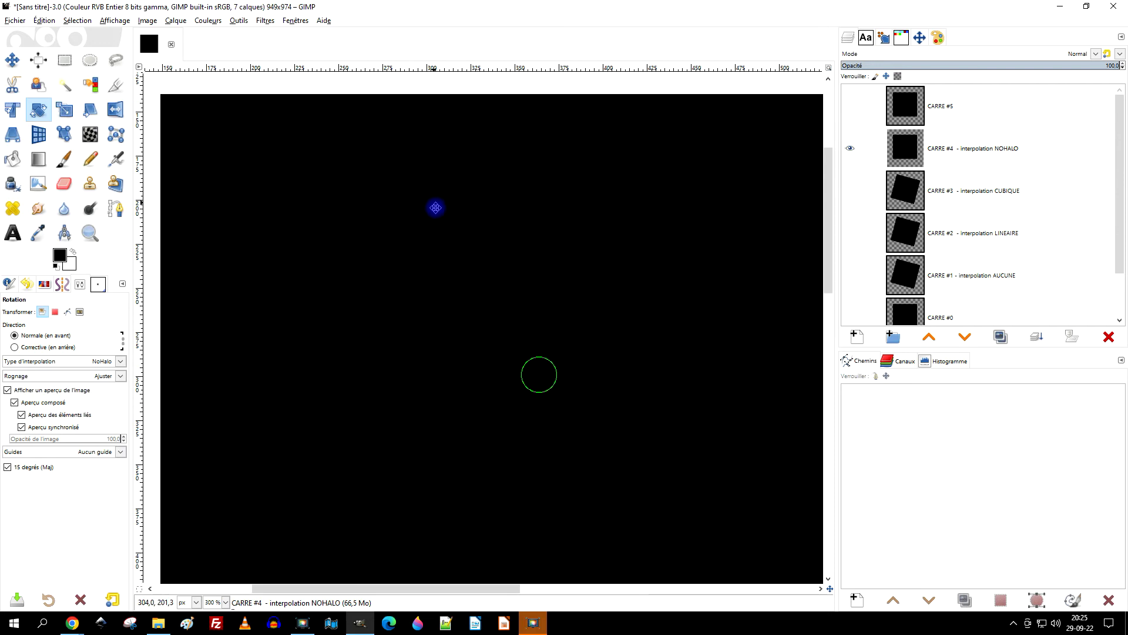
{"action": "left_click", "coordinate": [583, 172]}
{"action": "scroll", "coordinate": [588, 235], "scroll_direction": "up", "scroll_amount": 4}
{"action": "scroll", "coordinate": [588, 235], "scroll_direction": "left", "scroll_amount": 2}
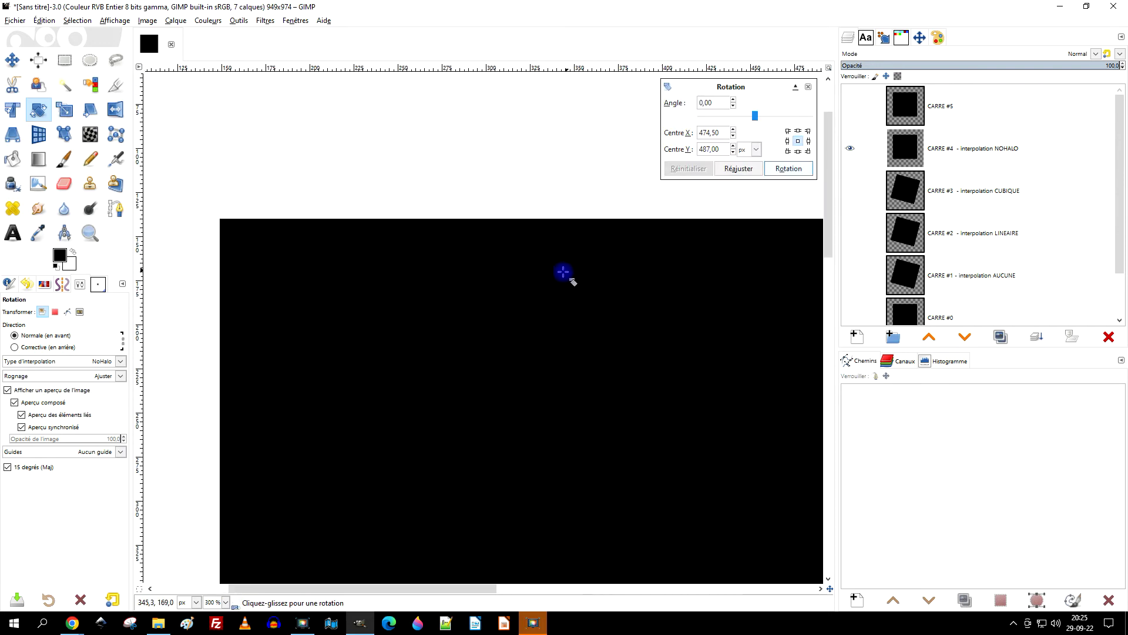
{"action": "left_click_drag", "start_coordinate": [426, 304], "coordinate": [507, 287]}
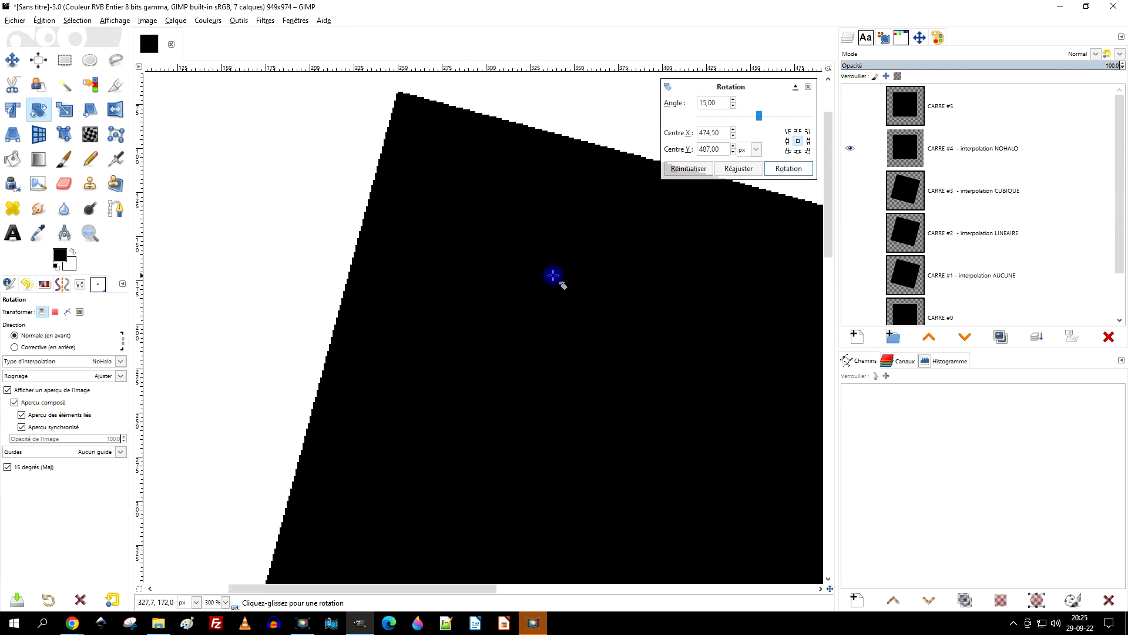
{"action": "scroll", "coordinate": [553, 275], "scroll_direction": "right", "scroll_amount": 6}
{"action": "scroll", "coordinate": [553, 275], "scroll_direction": "up", "scroll_amount": 1}
{"action": "scroll", "coordinate": [415, 202], "scroll_direction": "up", "scroll_amount": 4}
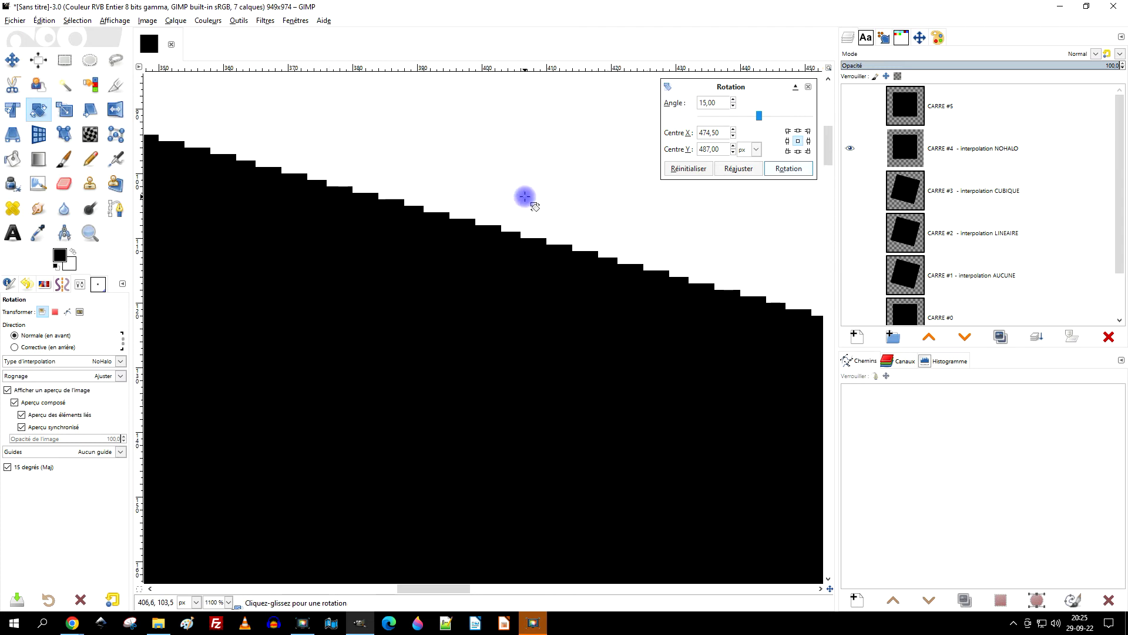
{"action": "left_click", "coordinate": [796, 171]}
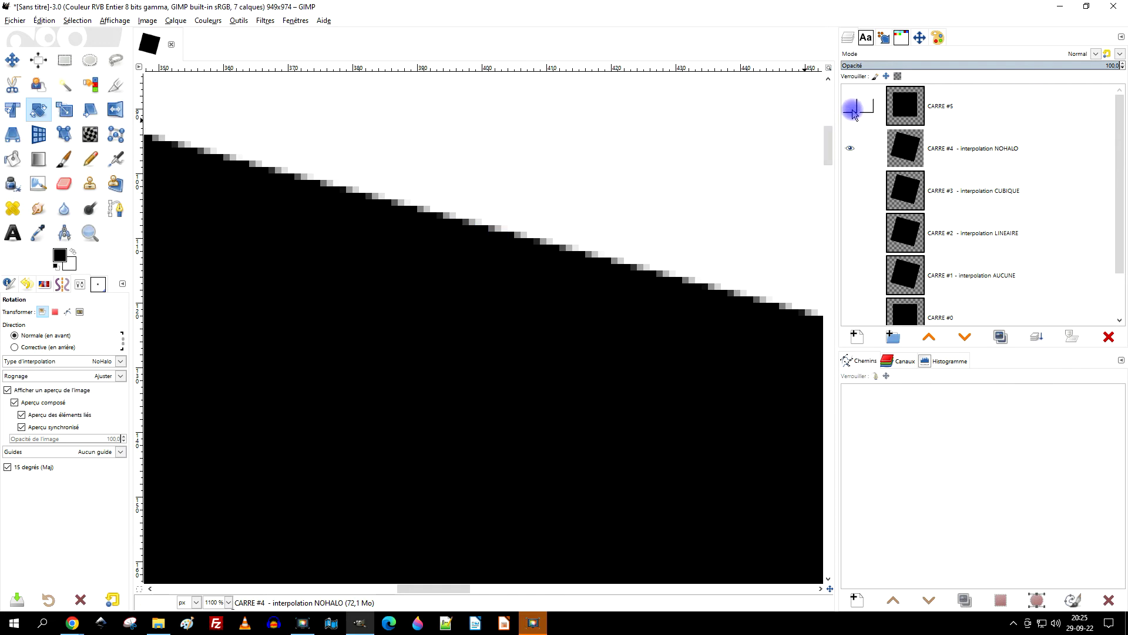
Show the CARRE #5 layer instead of CARRE #4 and rename it "CARRE #5 - interpolation LOHALO", reusing the copied suffix
{"action": "left_click", "coordinate": [850, 147]}
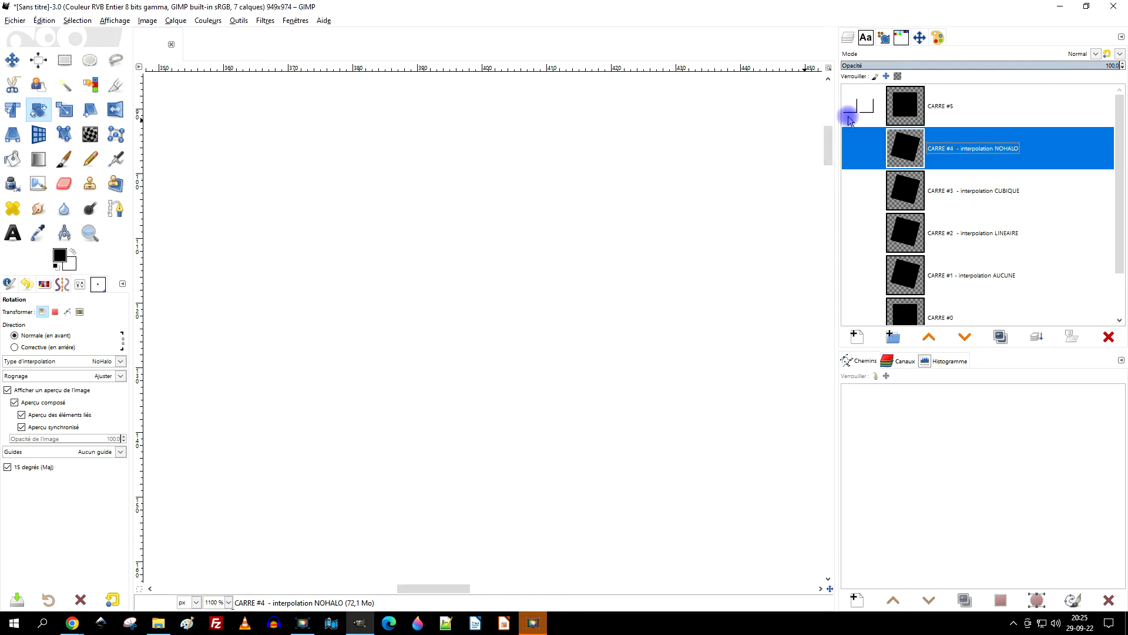
{"action": "left_click", "coordinate": [849, 107]}
{"action": "double_click", "coordinate": [962, 106]}
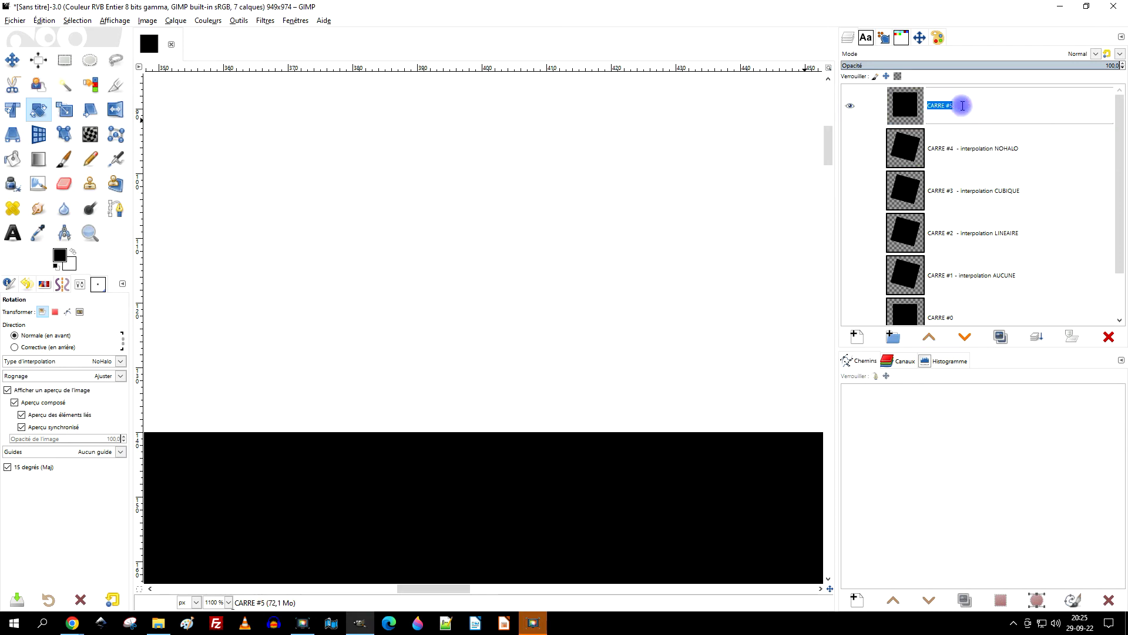
{"action": "type", "text": "- interpolation LINEAIRE"}
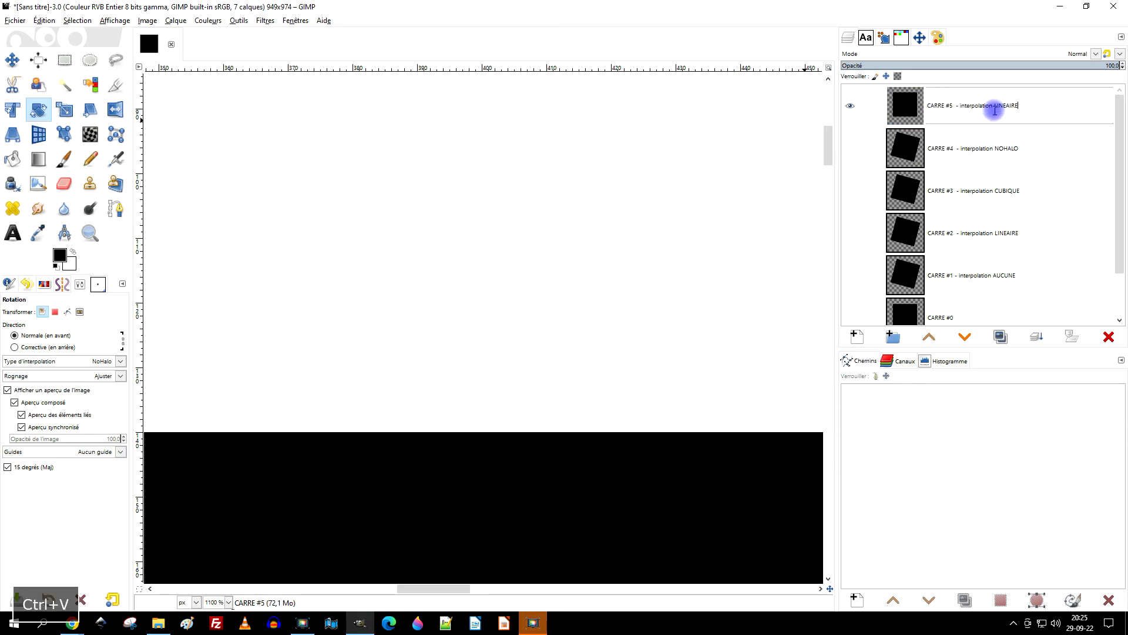
{"action": "type", "text": "LO"}
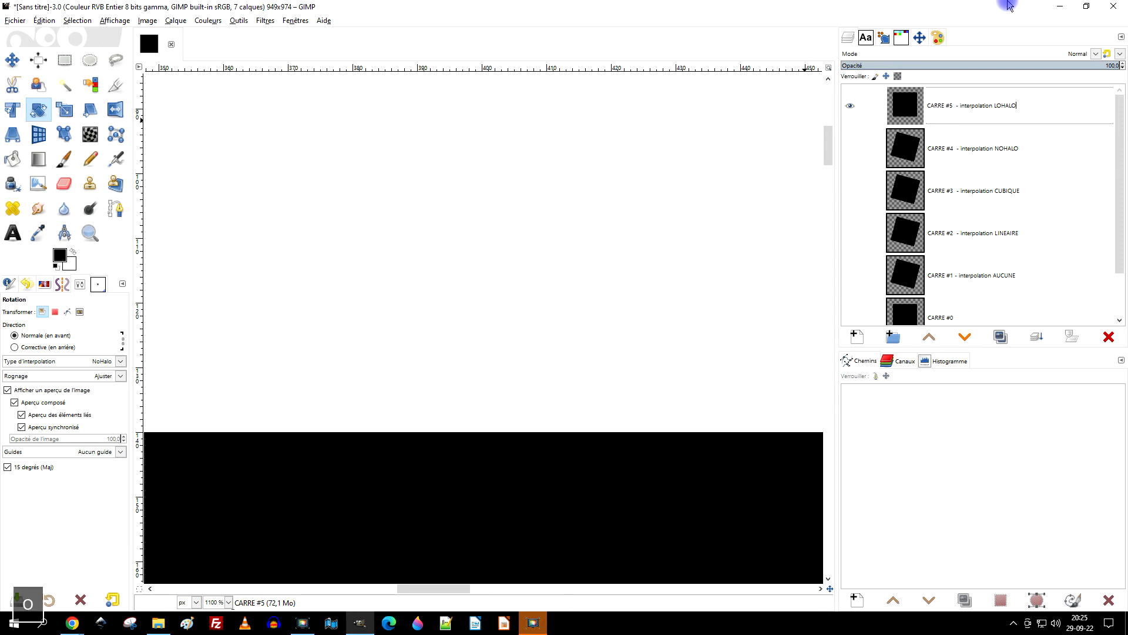
{"action": "key", "text": "Return"}
Rotate the CARRE #5 layer 15° about its centre with interpolation set to LoHalo
{"action": "scroll", "coordinate": [556, 276], "scroll_direction": "down", "scroll_amount": 6}
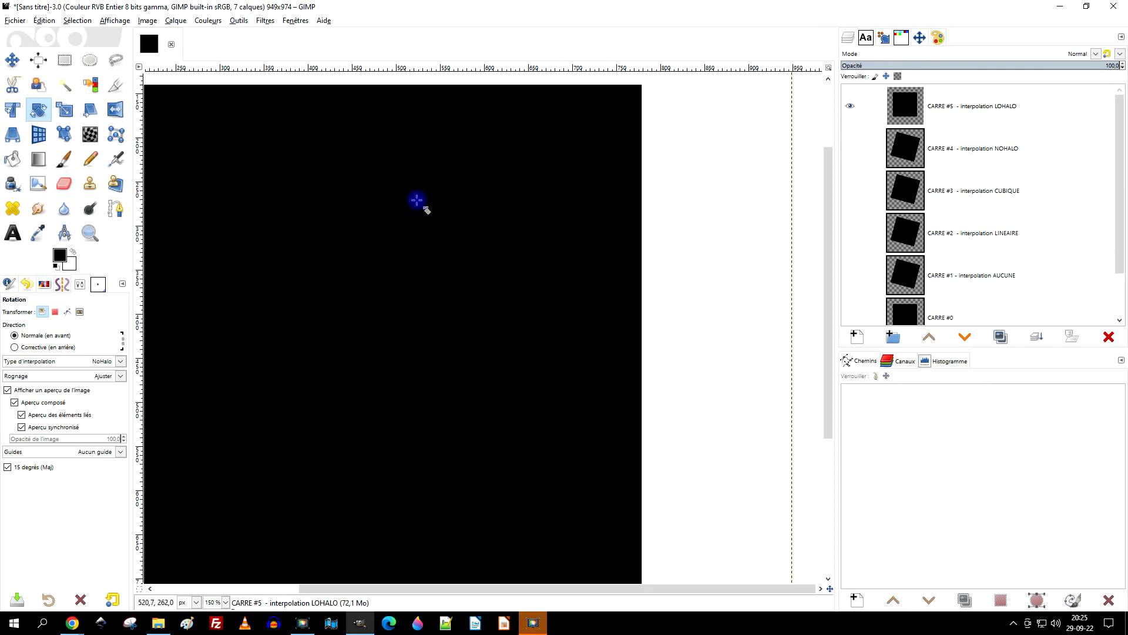
{"action": "left_click", "coordinate": [100, 360]}
{"action": "left_click", "coordinate": [68, 435]}
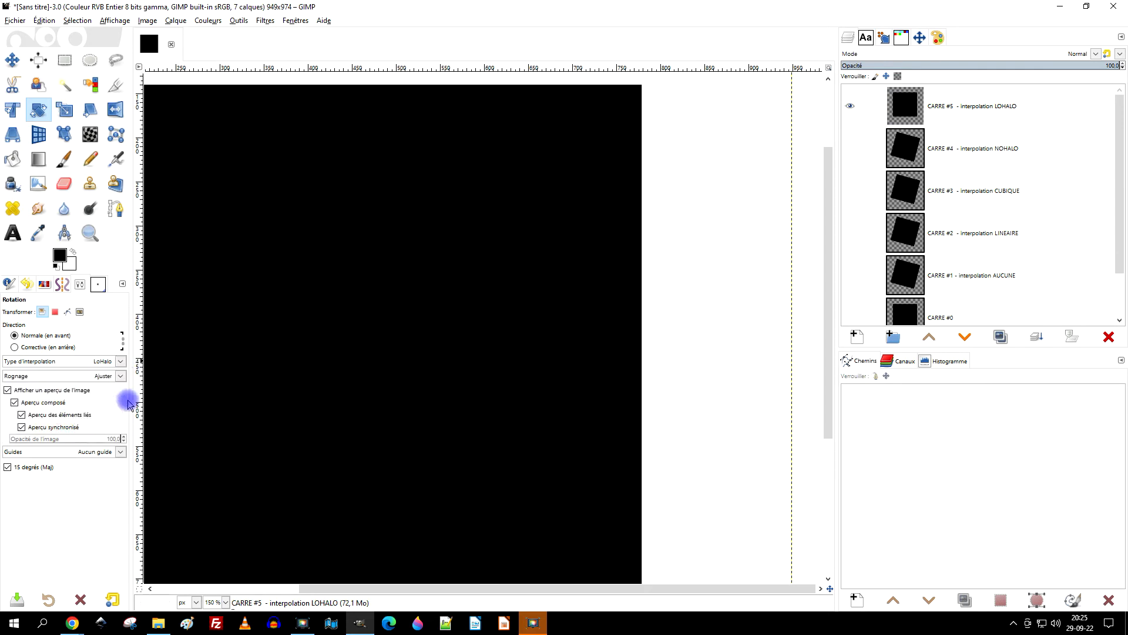
{"action": "left_click_drag", "start_coordinate": [308, 182], "coordinate": [496, 245]}
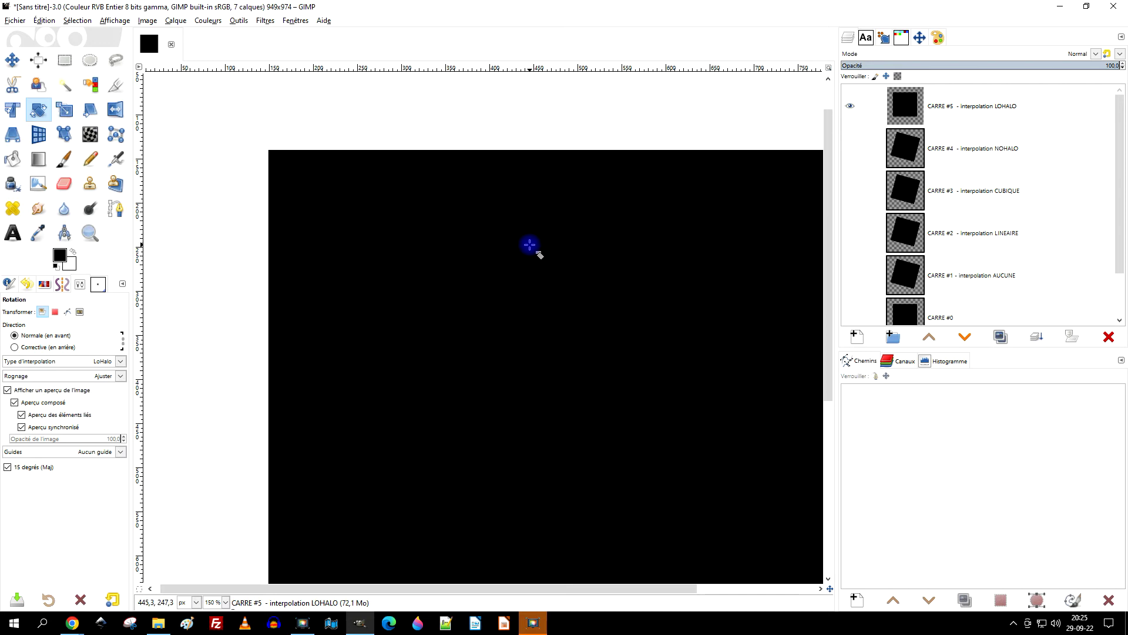
{"action": "left_click", "coordinate": [533, 245]}
{"action": "left_click_drag", "start_coordinate": [690, 307], "coordinate": [483, 251]}
{"action": "left_click_drag", "start_coordinate": [387, 214], "coordinate": [442, 207]}
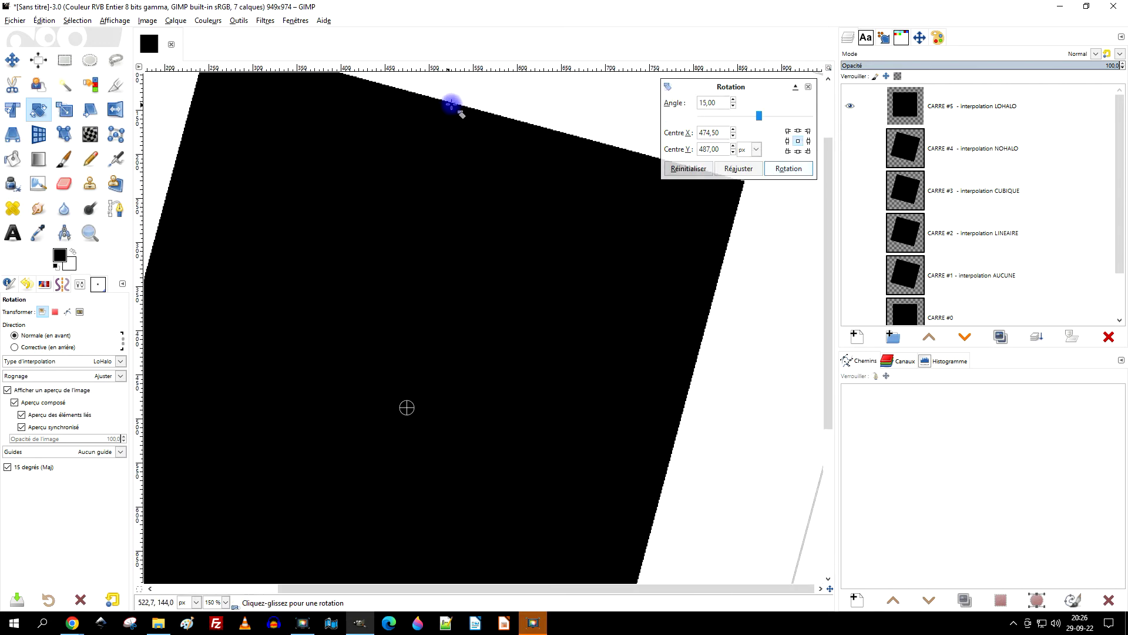
{"action": "scroll", "coordinate": [471, 288], "scroll_direction": "up", "scroll_amount": 3}
{"action": "scroll", "coordinate": [464, 281], "scroll_direction": "left", "scroll_amount": 4}
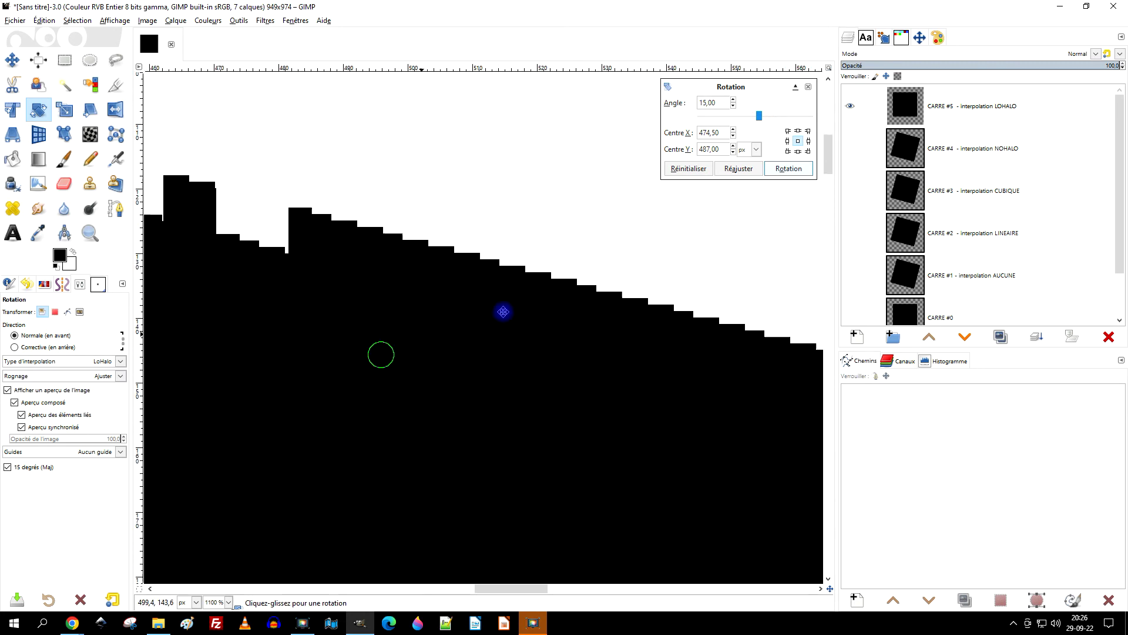
{"action": "left_click", "coordinate": [783, 171]}
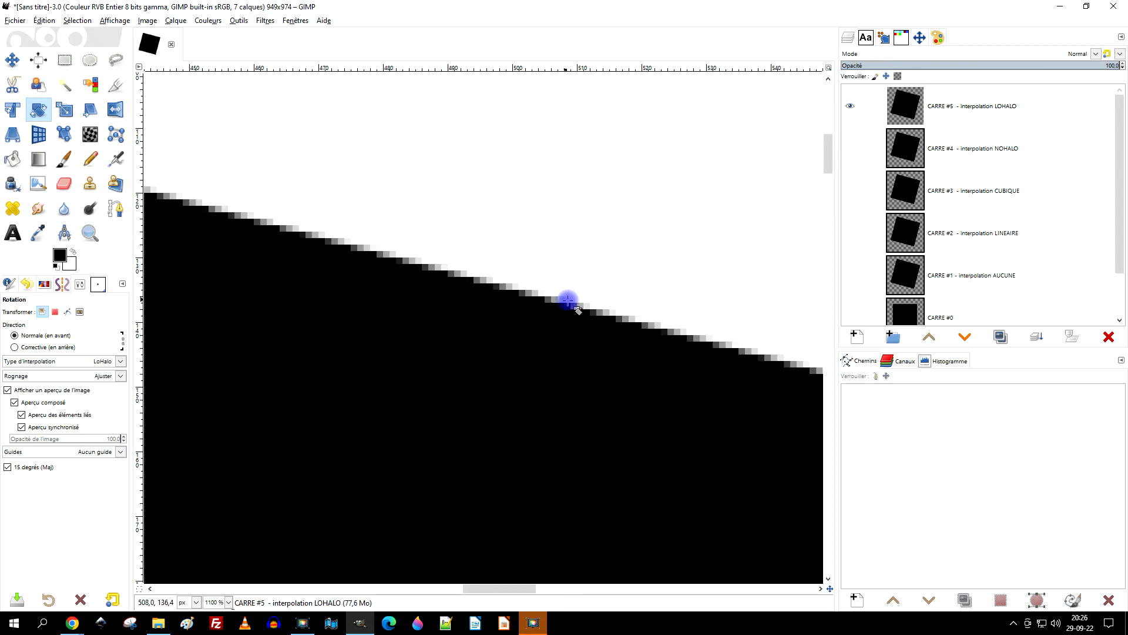
Show the CARRE #4 layer beneath CARRE #5 and move the CARRE #5 square left so both top corners stand apart
{"action": "left_click", "coordinate": [849, 106]}
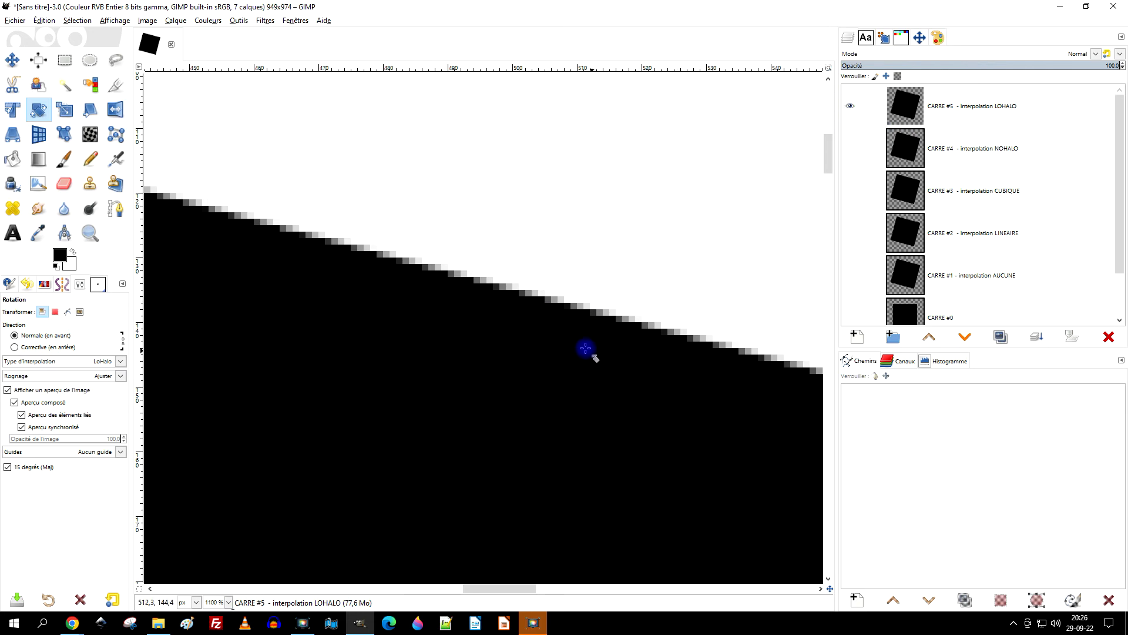
{"action": "scroll", "coordinate": [383, 349], "scroll_direction": "down", "scroll_amount": 4, "text": "ctrl"}
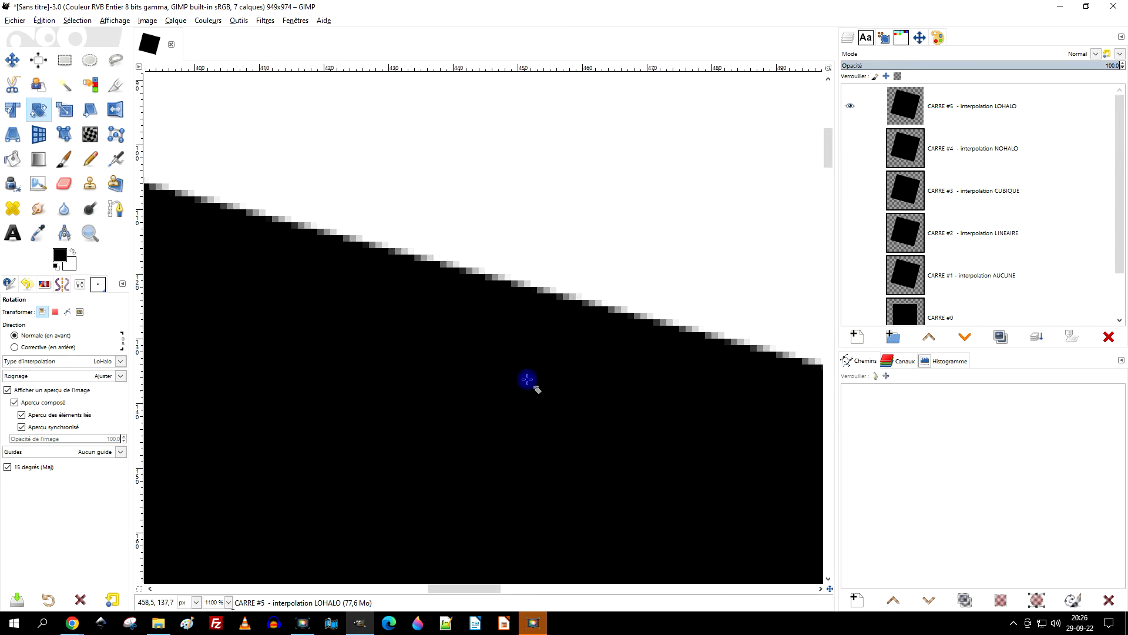
{"action": "scroll", "coordinate": [363, 324], "scroll_direction": "left", "scroll_amount": 5}
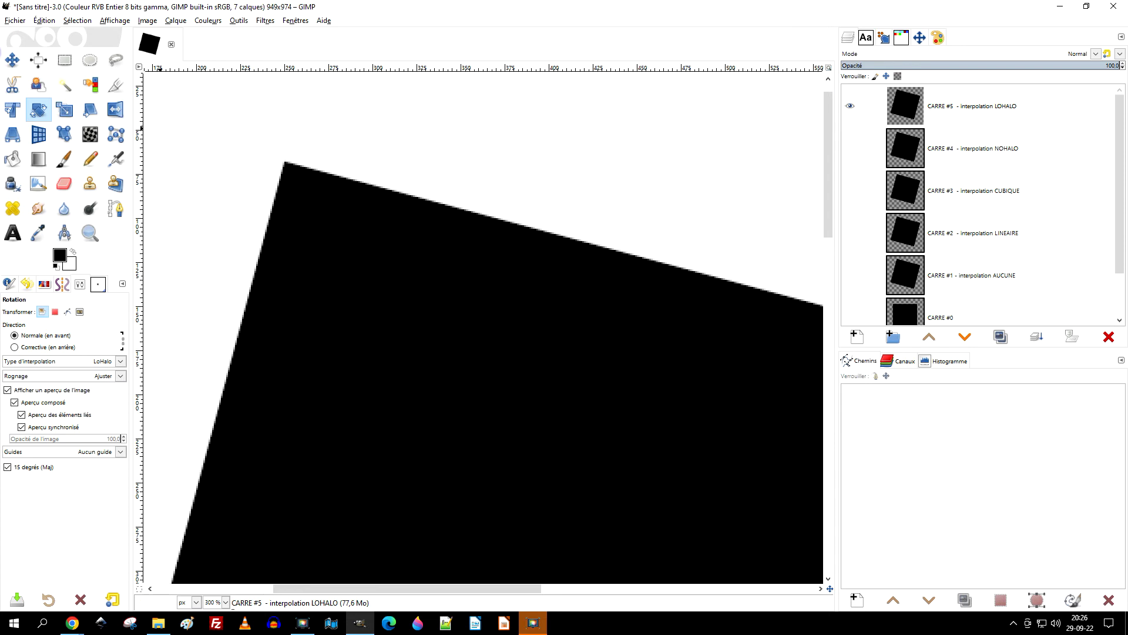
{"action": "left_click", "coordinate": [12, 59]}
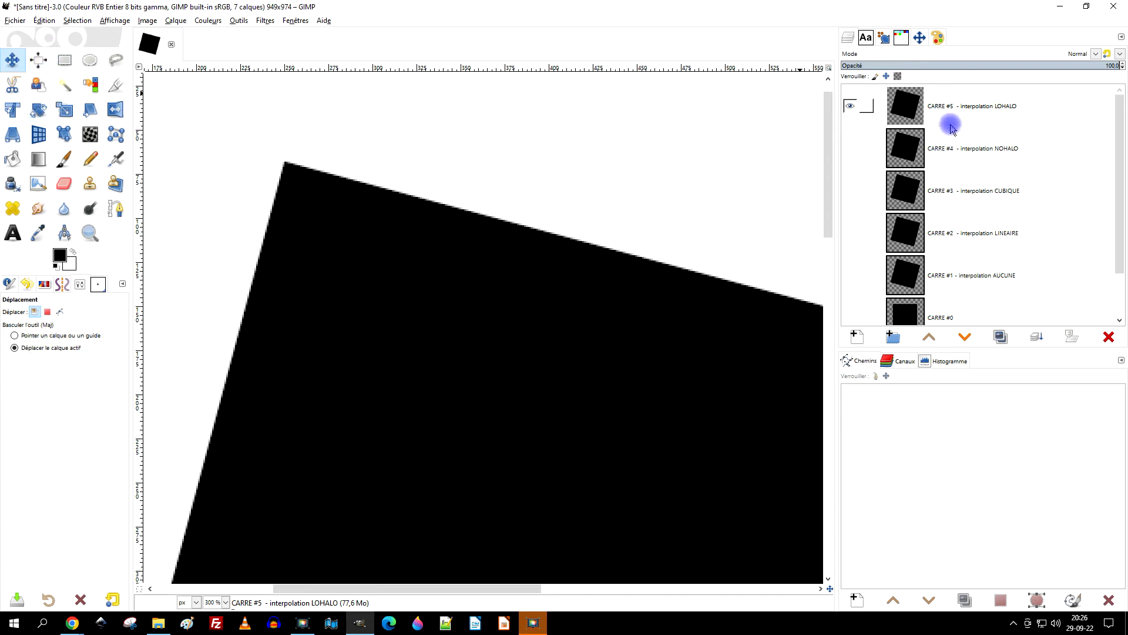
{"action": "left_click", "coordinate": [850, 149]}
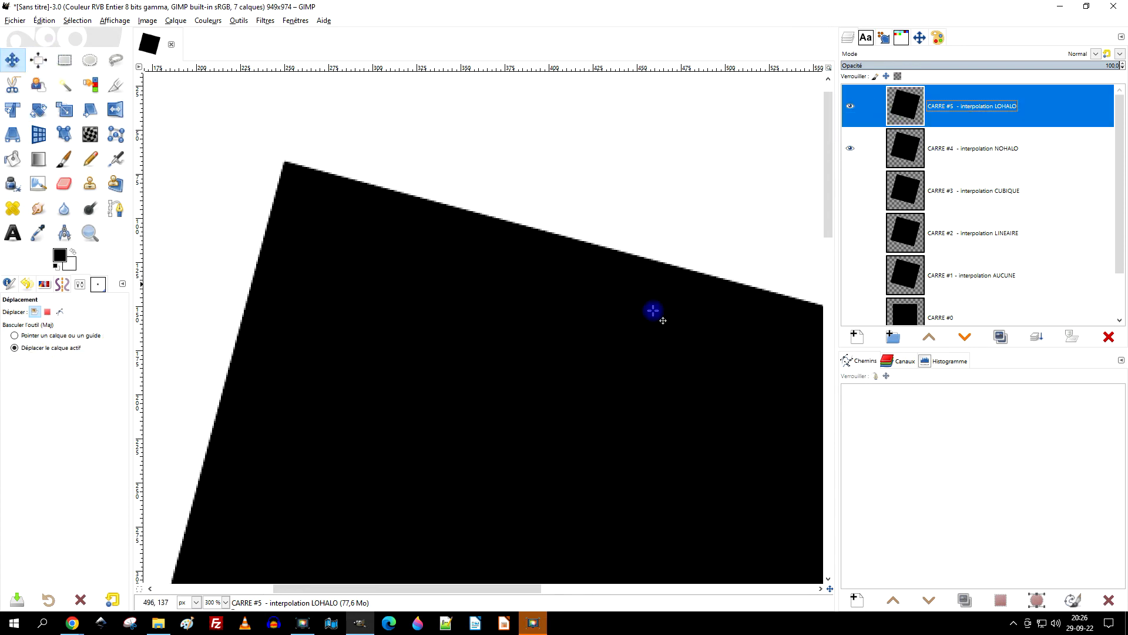
{"action": "left_click_drag", "start_coordinate": [501, 279], "coordinate": [393, 273]}
{"action": "scroll", "coordinate": [456, 182], "scroll_direction": "left", "scroll_amount": 5}
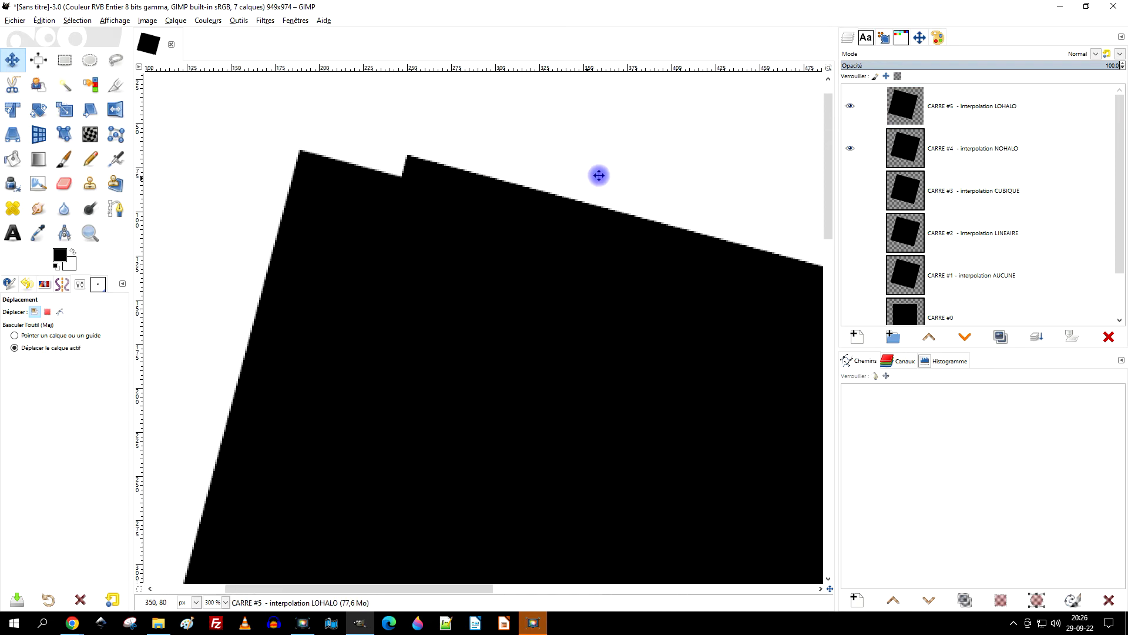
Move the CARRE #4 square left between CARRE #5 and its original position, and show the CARRE #3 layer
{"action": "scroll", "coordinate": [600, 174], "scroll_direction": "down", "scroll_amount": 2}
{"action": "mouse_move", "coordinate": [484, 178]}
{"action": "left_mouse_down"}
{"action": "mouse_move", "coordinate": [388, 167]}
{"action": "mouse_move", "coordinate": [402, 170]}
{"action": "left_mouse_up"}
{"action": "left_click", "coordinate": [956, 136]}
{"action": "left_click", "coordinate": [850, 190]}
{"action": "left_click", "coordinate": [1013, 191]}
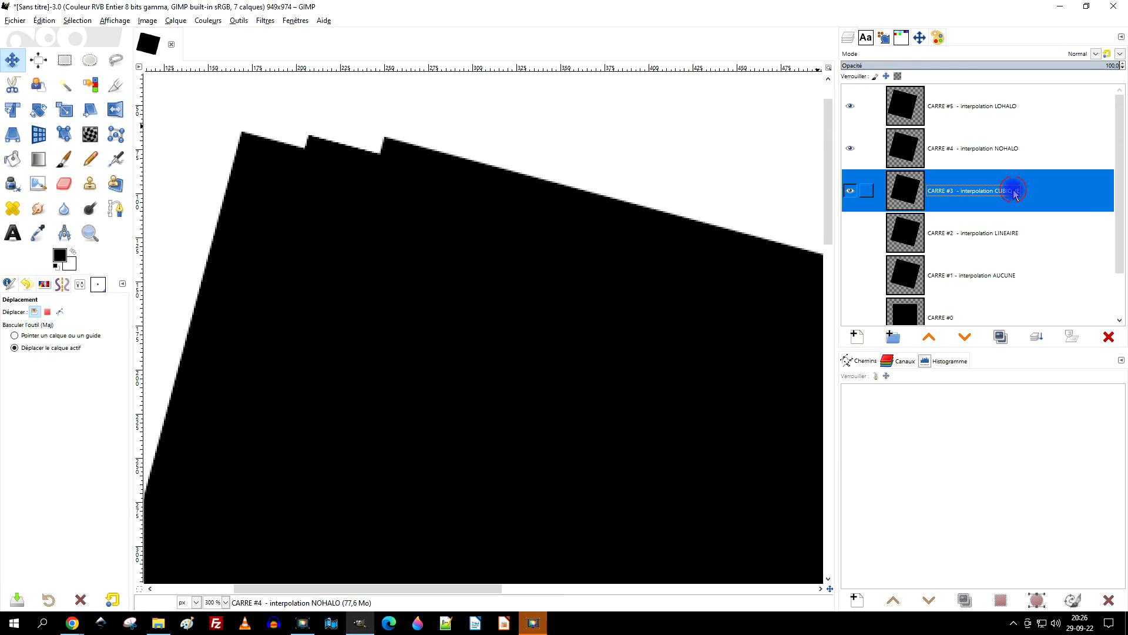
{"action": "left_click", "coordinate": [589, 210]}
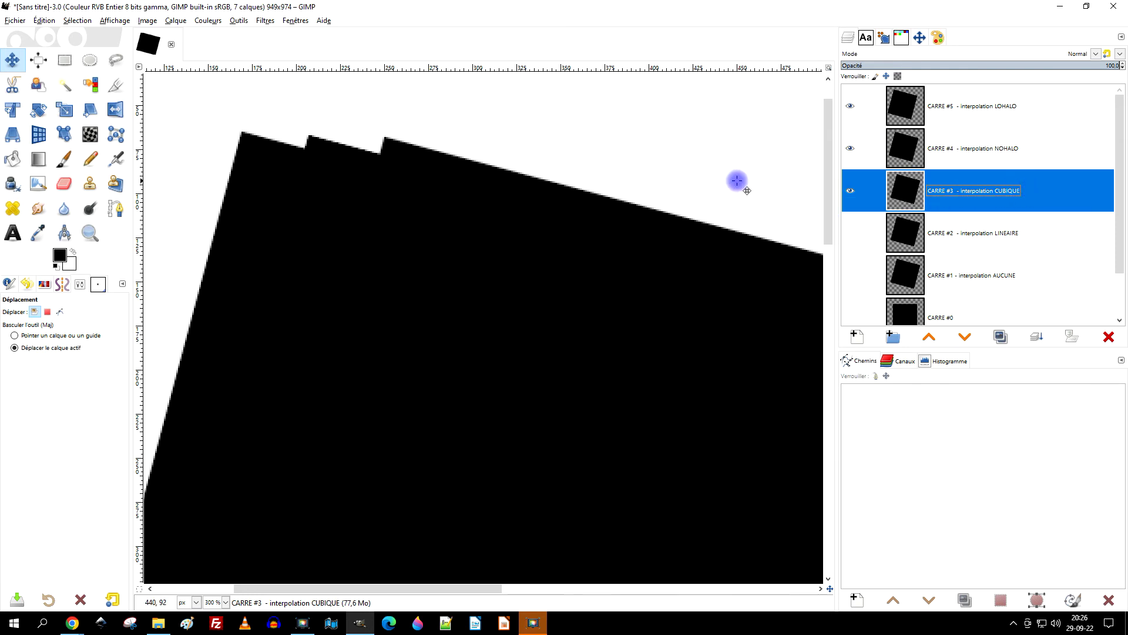
Show the CARRE #2 layer and move its square right so its top corner clears CARRE #3
{"action": "scroll", "coordinate": [992, 203], "scroll_direction": "down", "scroll_amount": 2}
{"action": "left_click", "coordinate": [850, 180]}
{"action": "left_click", "coordinate": [993, 178]}
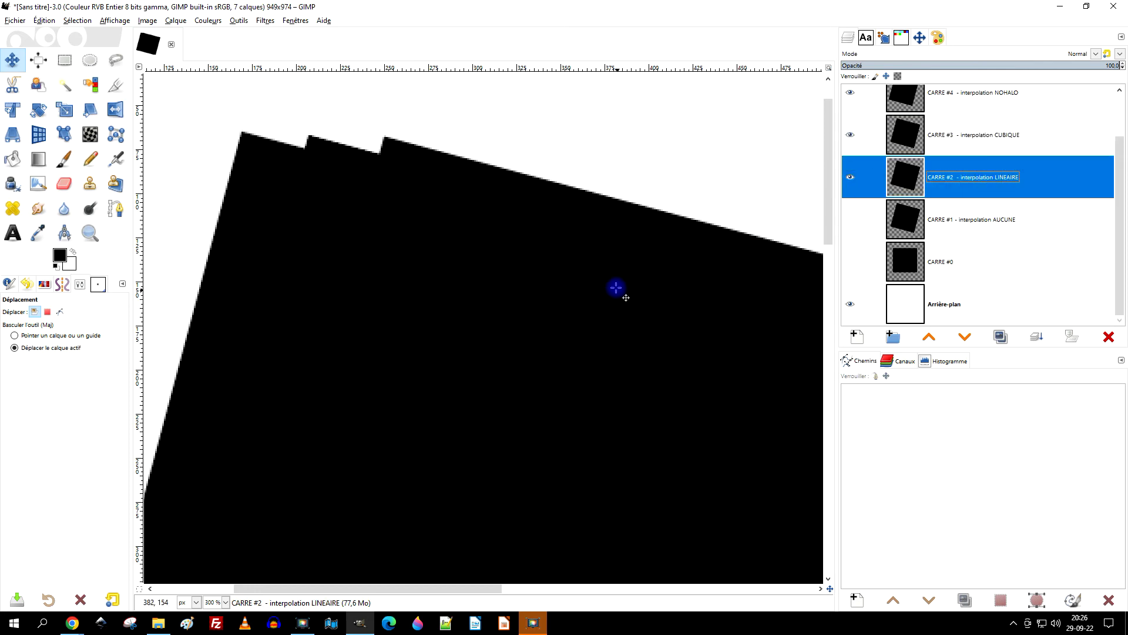
{"action": "left_click_drag", "start_coordinate": [581, 275], "coordinate": [647, 270]}
Show the CARRE #1 layer and move its square right so its top corner clears CARRE #2
{"action": "left_click", "coordinate": [984, 219]}
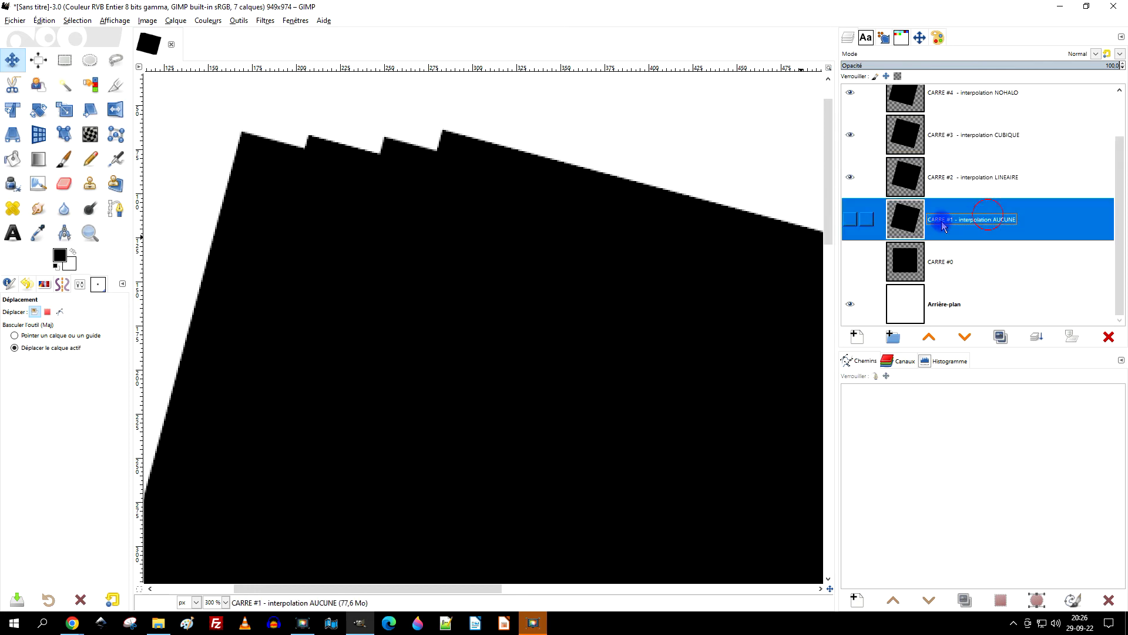
{"action": "left_click", "coordinate": [849, 222]}
{"action": "left_click_drag", "start_coordinate": [641, 386], "coordinate": [766, 379]}
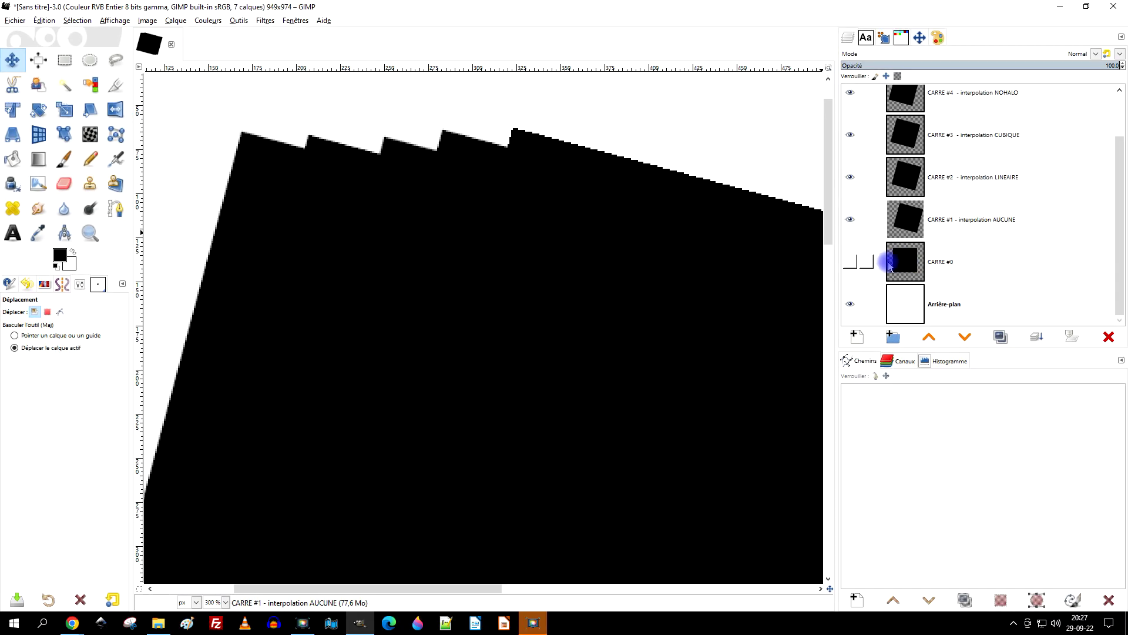
Examine the staggered top edges of the five rotated squares up close to compare their pixel smoothing
{"action": "left_click", "coordinate": [975, 257]}
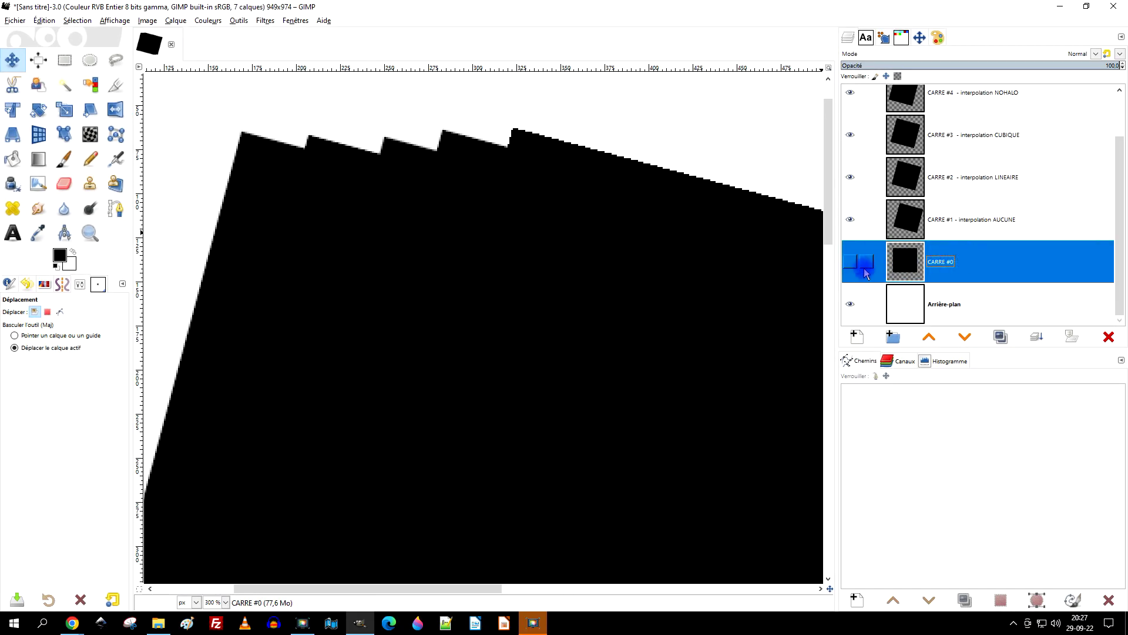
{"action": "left_click_drag", "start_coordinate": [637, 255], "coordinate": [719, 281]}
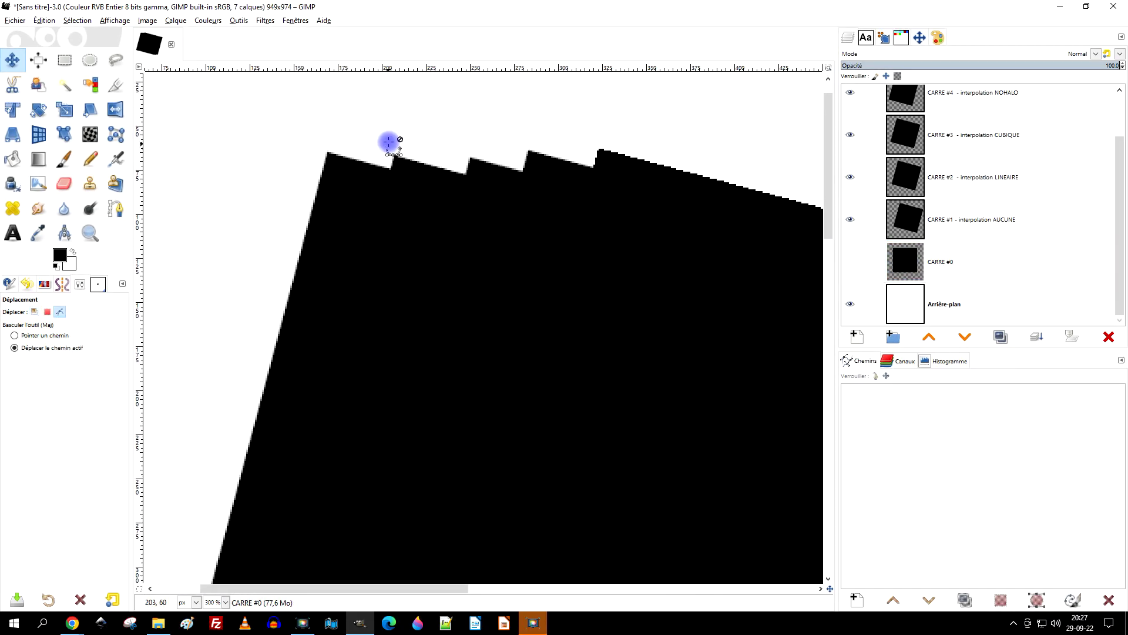
{"action": "scroll", "coordinate": [389, 142], "scroll_direction": "up", "scroll_amount": 4}
{"action": "left_click", "coordinate": [971, 221]}
{"action": "left_click", "coordinate": [995, 176]}
{"action": "scroll", "coordinate": [664, 255], "scroll_direction": "down", "scroll_amount": 2}
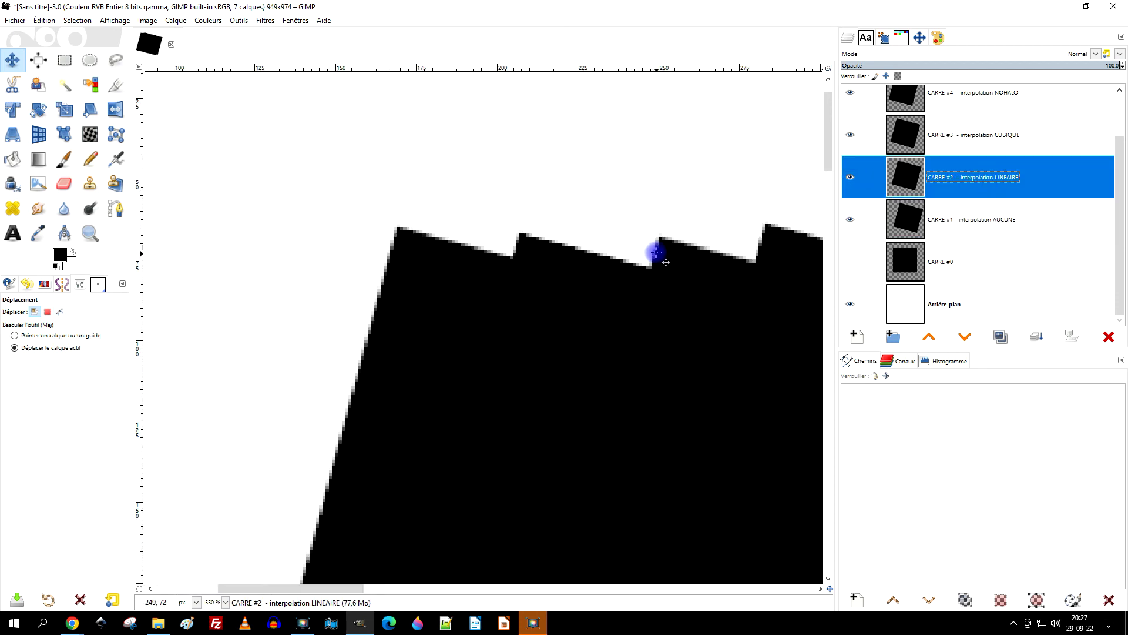
{"action": "scroll", "coordinate": [453, 236], "scroll_direction": "down", "scroll_amount": 1}
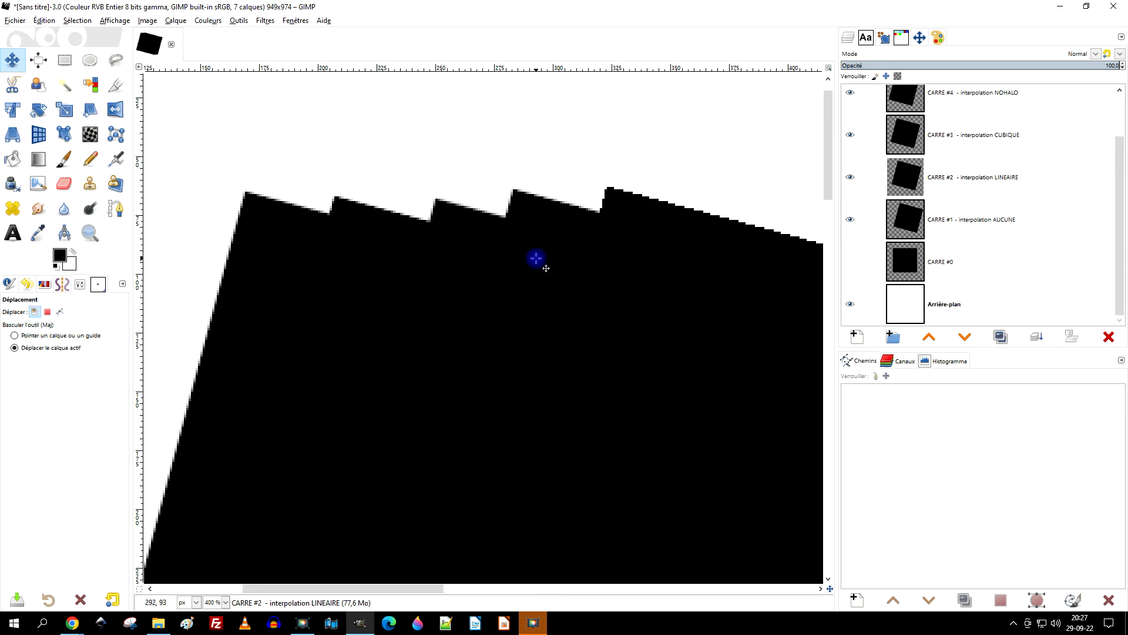
{"action": "scroll", "coordinate": [518, 257], "scroll_direction": "right", "scroll_amount": 2}
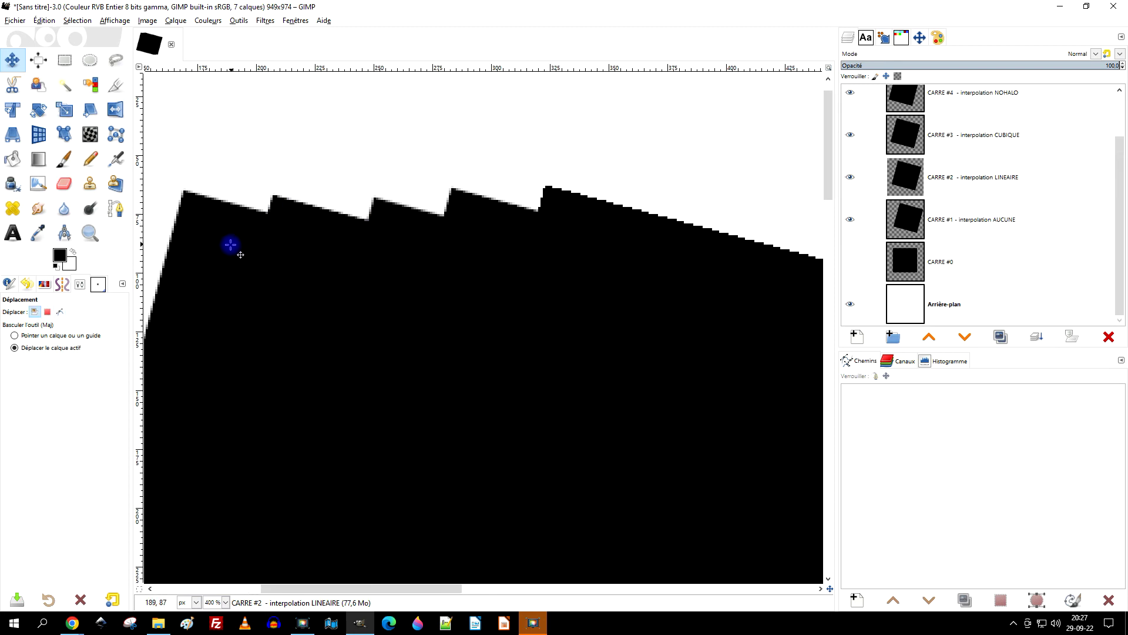
{"action": "scroll", "coordinate": [231, 245], "scroll_direction": "up", "scroll_amount": 3}
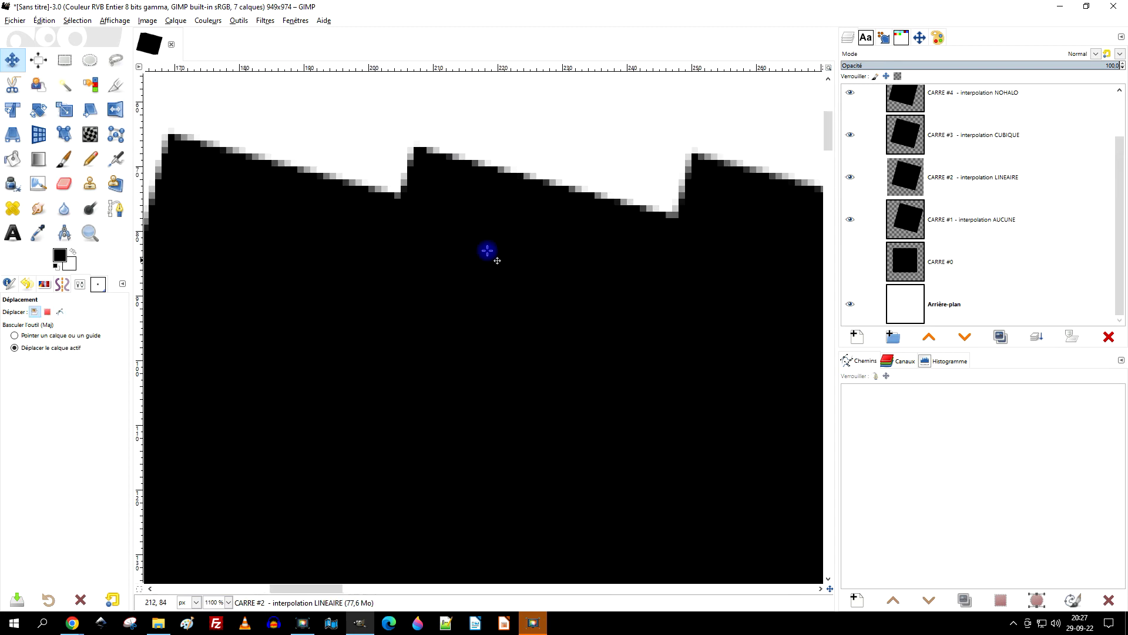
{"action": "scroll", "coordinate": [1013, 120], "scroll_direction": "up", "scroll_amount": 2}
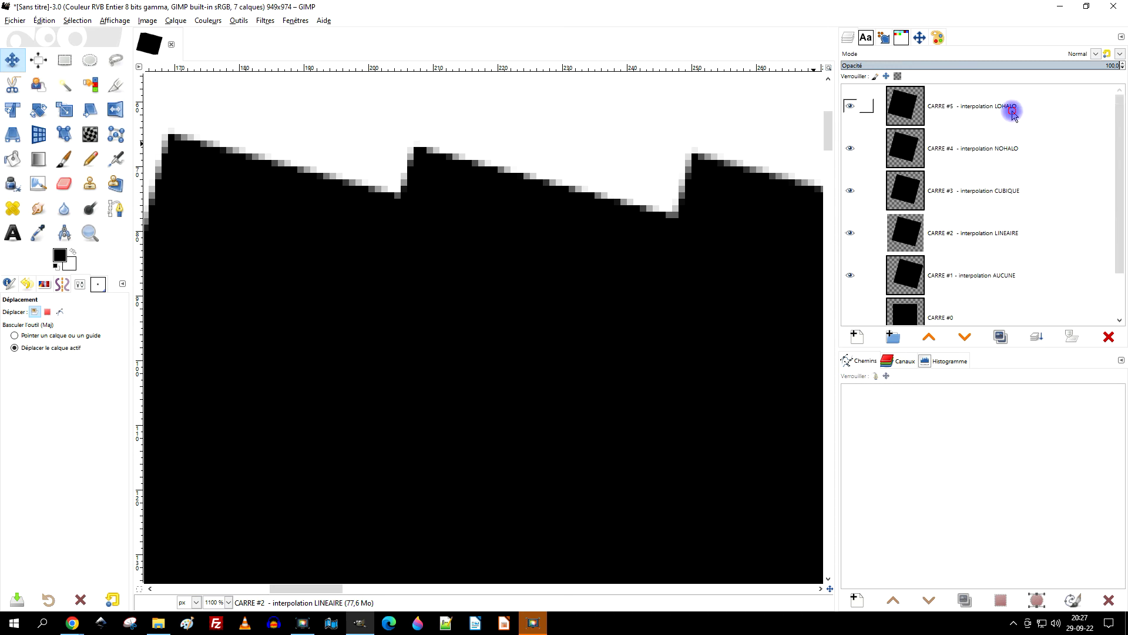
Move the CARRE #5 square slightly left, and the CARRE #4 square about 13 px left and 2 px up
{"action": "left_click", "coordinate": [1012, 112]}
{"action": "left_click_drag", "start_coordinate": [254, 221], "coordinate": [309, 241]}
{"action": "left_click_drag", "start_coordinate": [222, 232], "coordinate": [191, 214]}
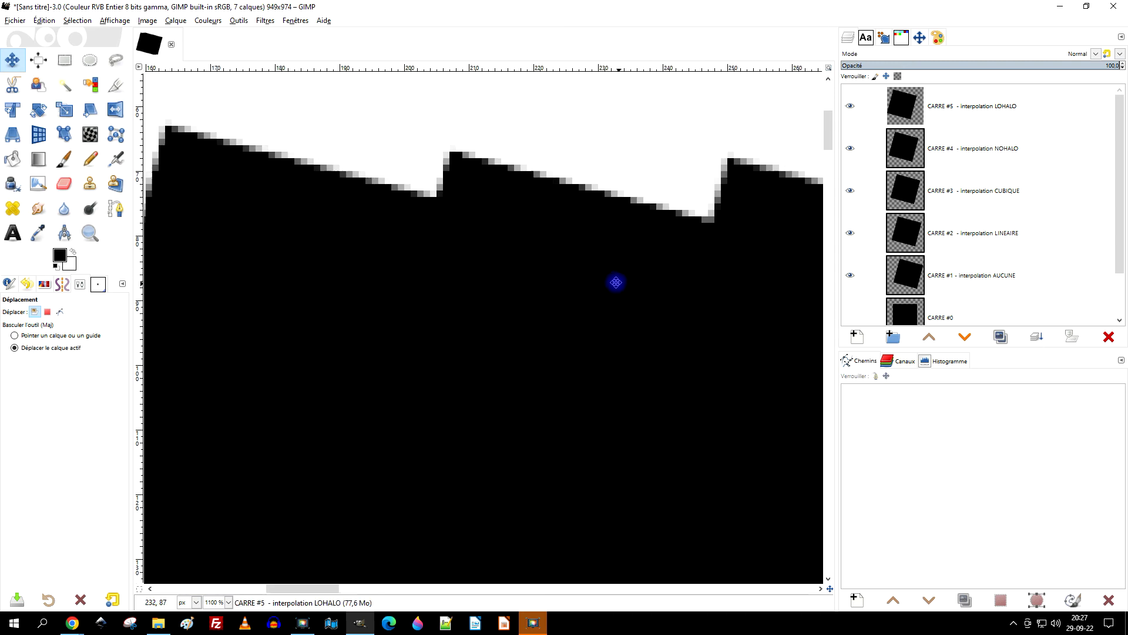
{"action": "left_click", "coordinate": [1012, 151]}
{"action": "left_click_drag", "start_coordinate": [563, 220], "coordinate": [479, 209]}
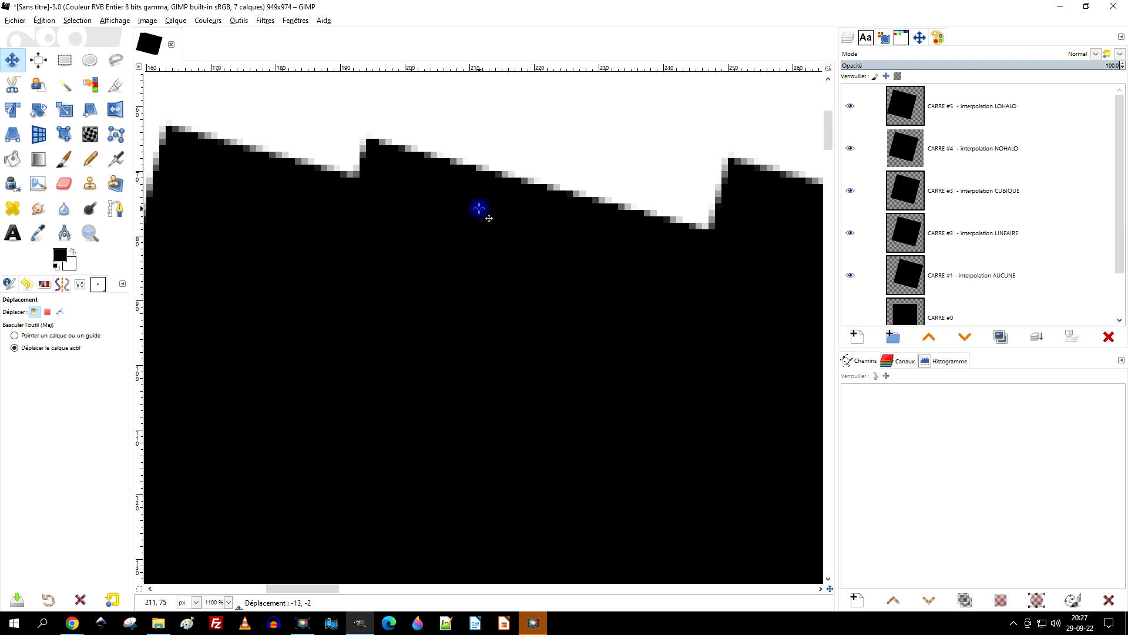
{"action": "left_click_drag", "start_coordinate": [650, 295], "coordinate": [506, 282]}
Move the CARRE #3 square left and slightly up, close to CARRE #4, and widen the canvas area by narrowing the layers dock
{"action": "left_click", "coordinate": [887, 188]}
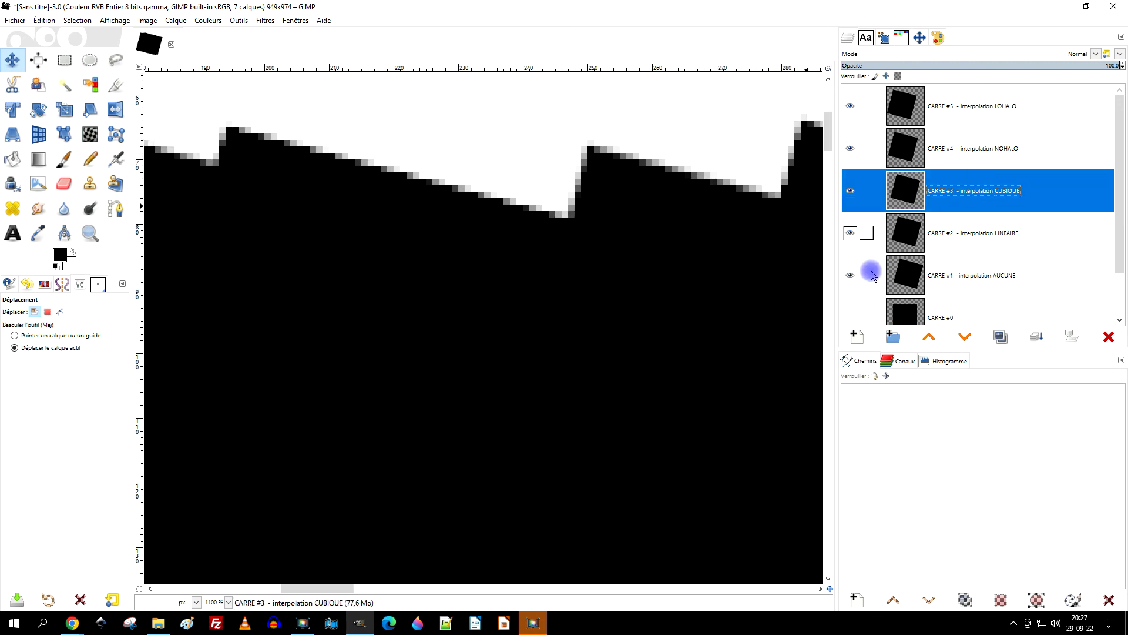
{"action": "left_click_drag", "start_coordinate": [670, 210], "coordinate": [504, 184]}
{"action": "left_click_drag", "start_coordinate": [320, 262], "coordinate": [470, 296]}
{"action": "left_click_drag", "start_coordinate": [836, 315], "coordinate": [922, 310]}
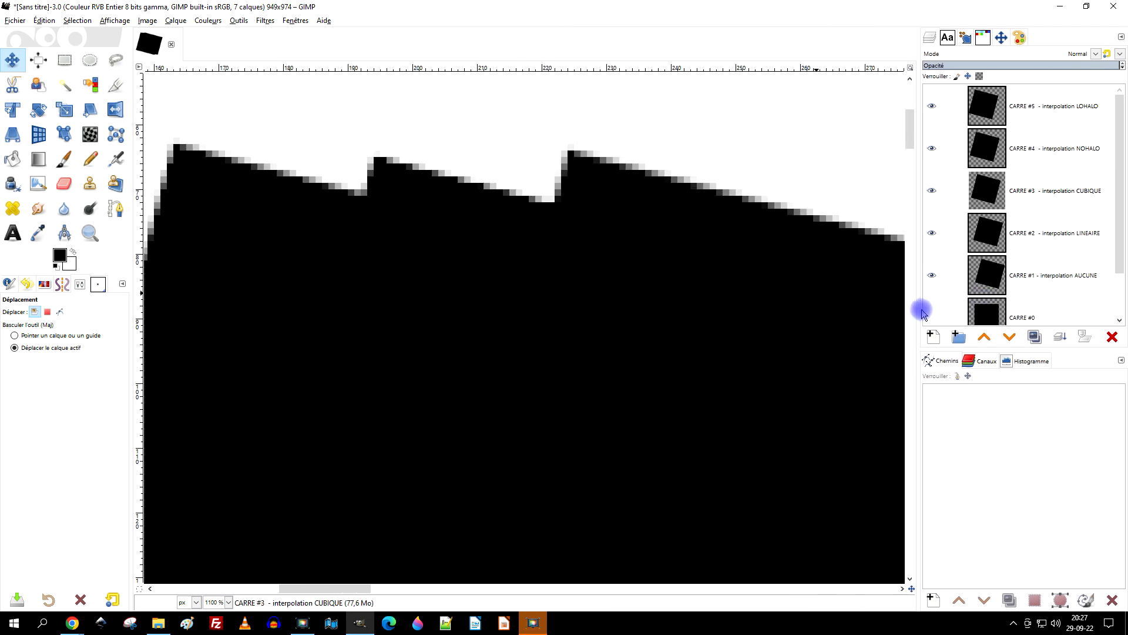
Move the CARRE #2 square left, close to CARRE #3, and fine-tune it by 1 px right and 2 px up
{"action": "left_click", "coordinate": [1084, 236]}
{"action": "left_click", "coordinate": [793, 323]}
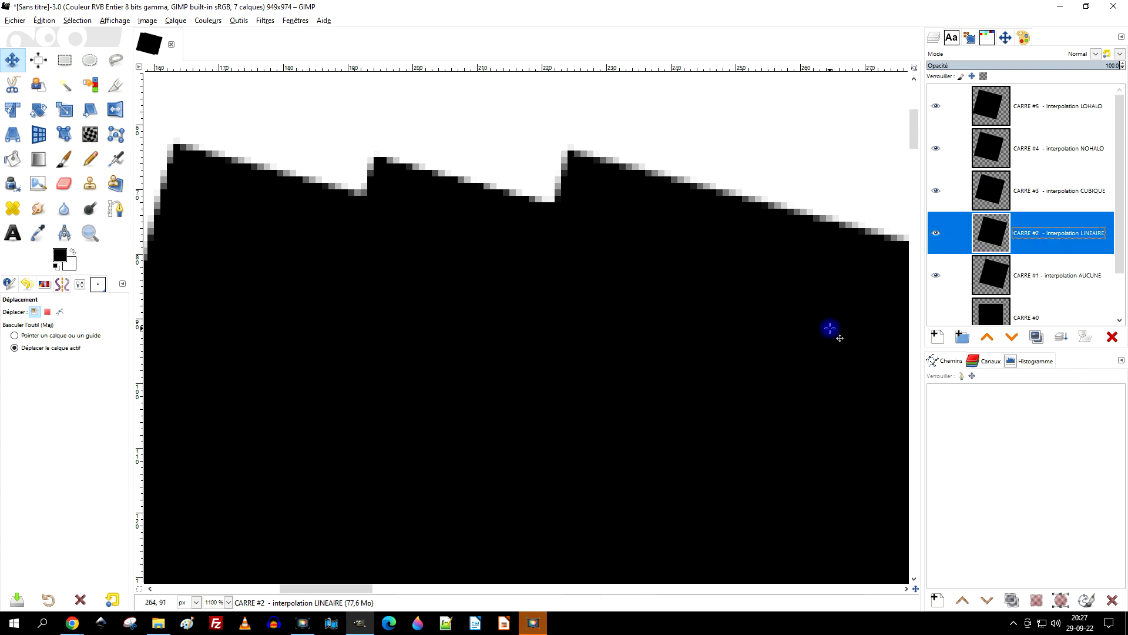
{"action": "scroll", "coordinate": [830, 328], "scroll_direction": "down", "scroll_amount": 2}
{"action": "left_click_drag", "start_coordinate": [875, 353], "coordinate": [754, 342]}
{"action": "left_click_drag", "start_coordinate": [829, 335], "coordinate": [517, 294]}
{"action": "mouse_move", "coordinate": [793, 271]}
{"action": "left_mouse_down"}
{"action": "mouse_move", "coordinate": [735, 272]}
{"action": "mouse_move", "coordinate": [841, 284]}
{"action": "mouse_move", "coordinate": [807, 270]}
{"action": "left_mouse_up"}
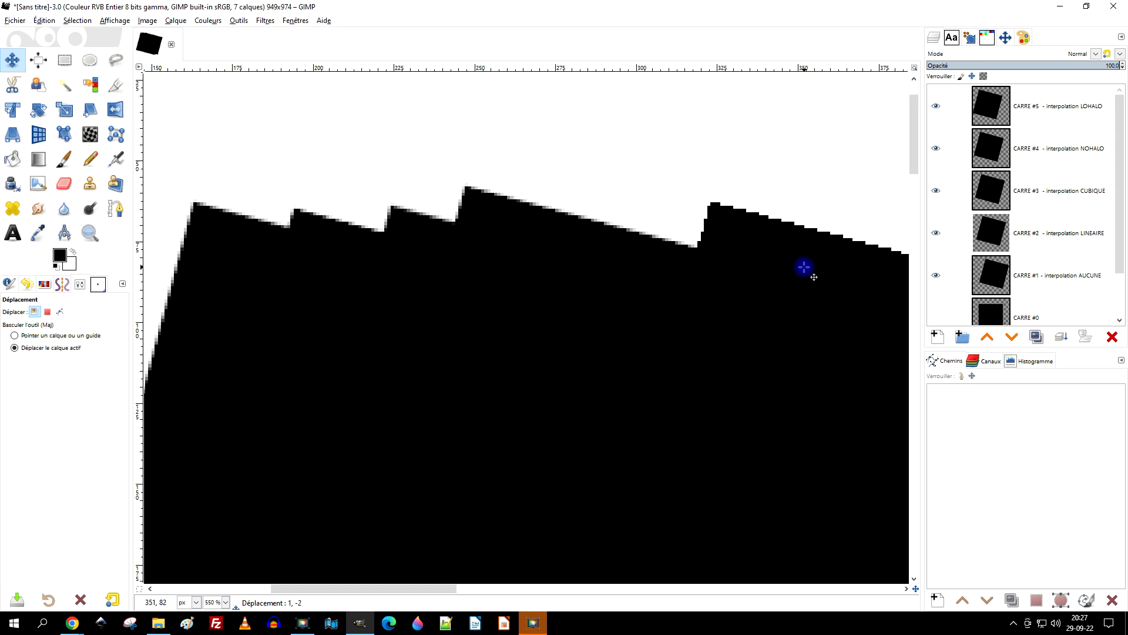
Move the CARRE #1 square left and slightly up so its top corner sits close to CARRE #2
{"action": "left_click", "coordinate": [1087, 273]}
{"action": "left_click_drag", "start_coordinate": [770, 314], "coordinate": [670, 234]}
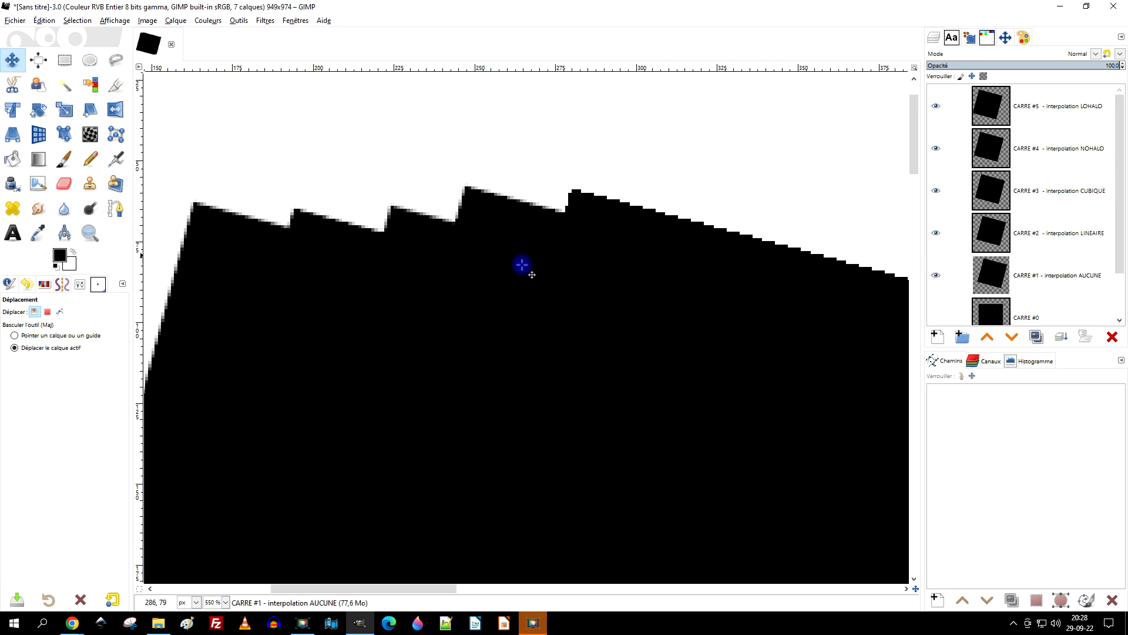
{"action": "scroll", "coordinate": [362, 285], "scroll_direction": "up", "scroll_amount": 1}
{"action": "left_click_drag", "start_coordinate": [378, 300], "coordinate": [440, 317]}
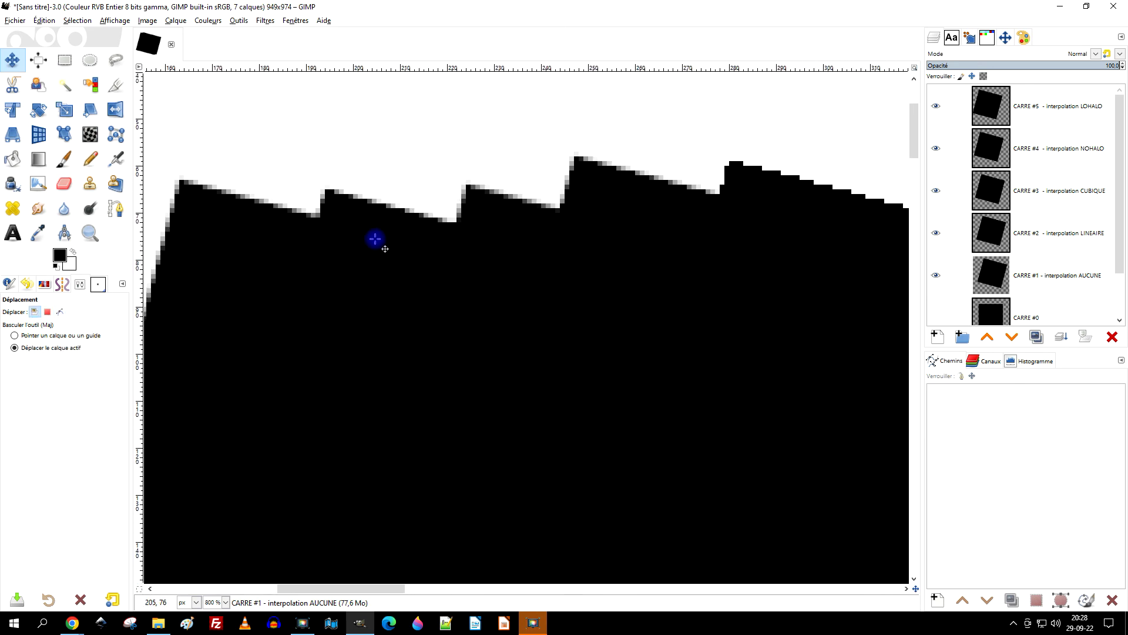
Nudge the CARRE #4 and CARRE #3 squares up and left to space the five top corners evenly
{"action": "left_click", "coordinate": [1052, 148]}
{"action": "left_click_drag", "start_coordinate": [382, 238], "coordinate": [369, 224]}
{"action": "left_click", "coordinate": [1051, 183]}
{"action": "left_click_drag", "start_coordinate": [496, 222], "coordinate": [477, 200]}
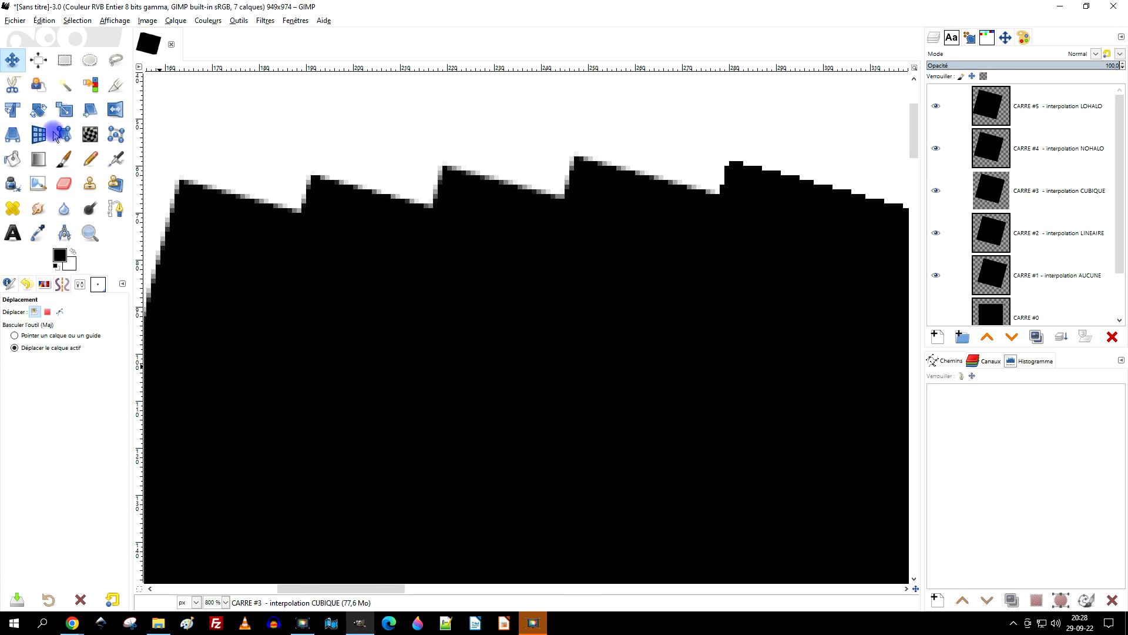
Examine the interpolation type option of the Rotate, Scale, Shear, Unified Transform, Perspective, Handle Transform and 3D Transform tools
{"action": "left_click", "coordinate": [41, 111]}
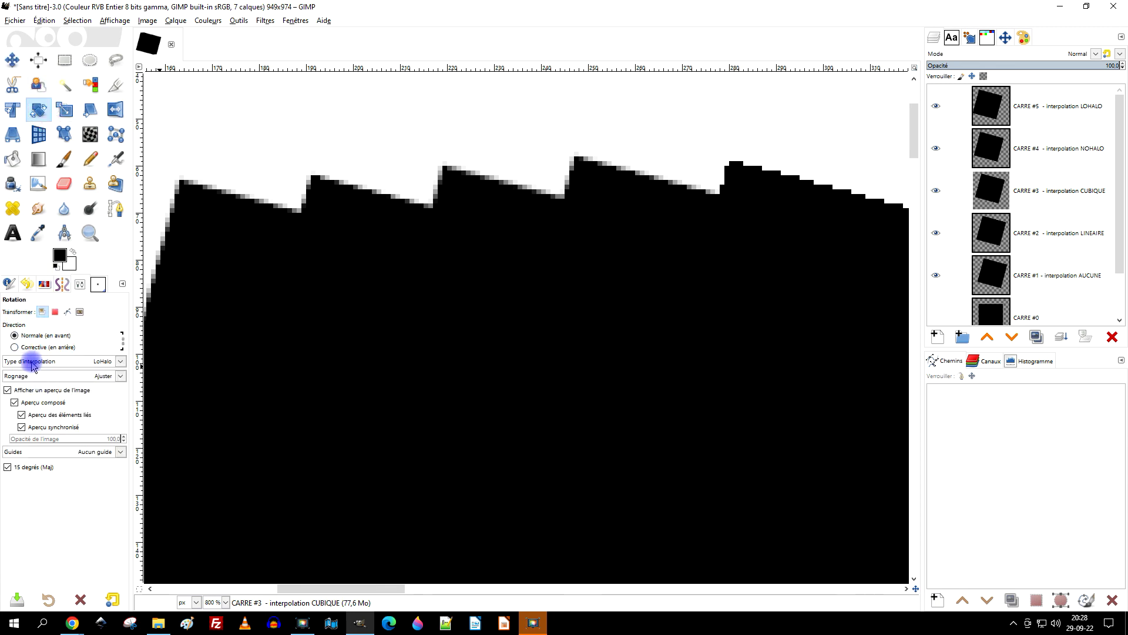
{"action": "left_click", "coordinate": [65, 111]}
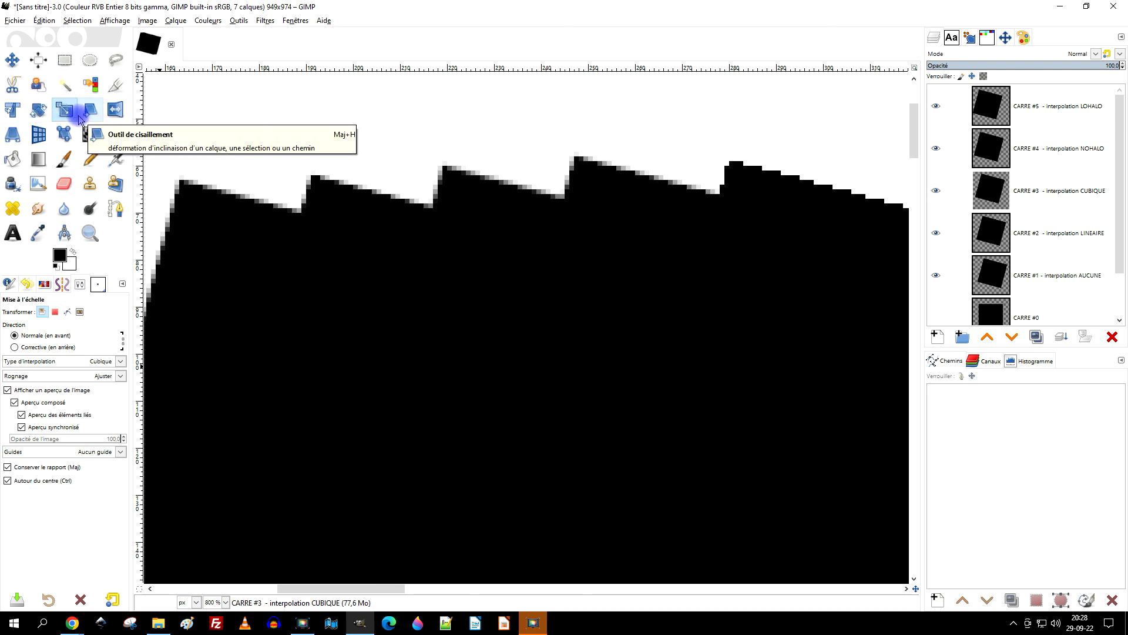
{"action": "left_click", "coordinate": [92, 113]}
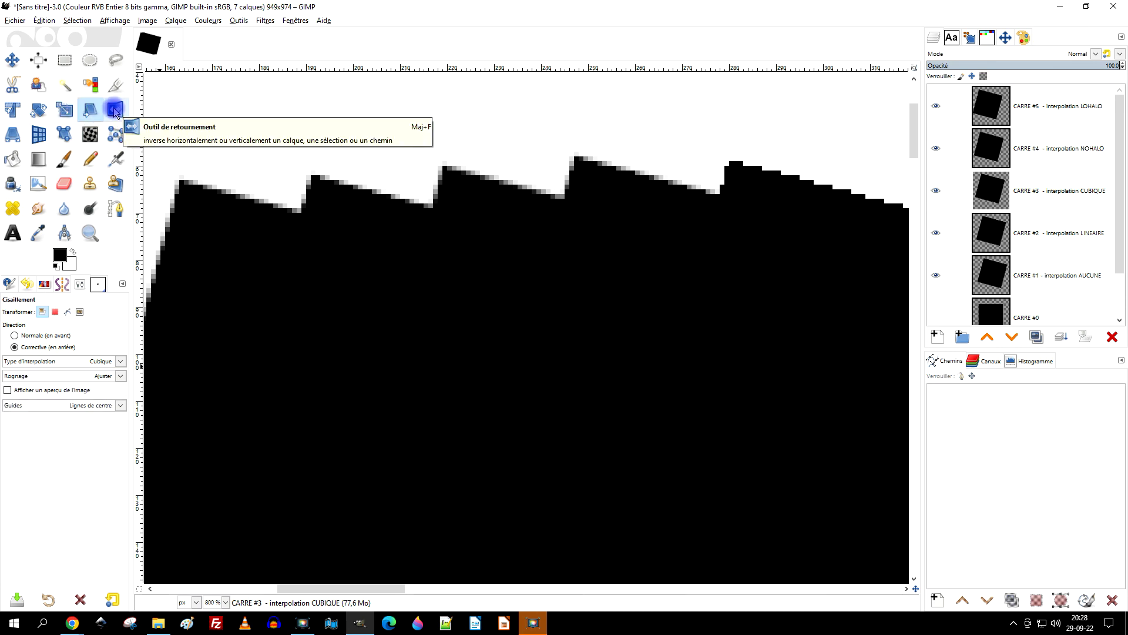
{"action": "left_click", "coordinate": [14, 110]}
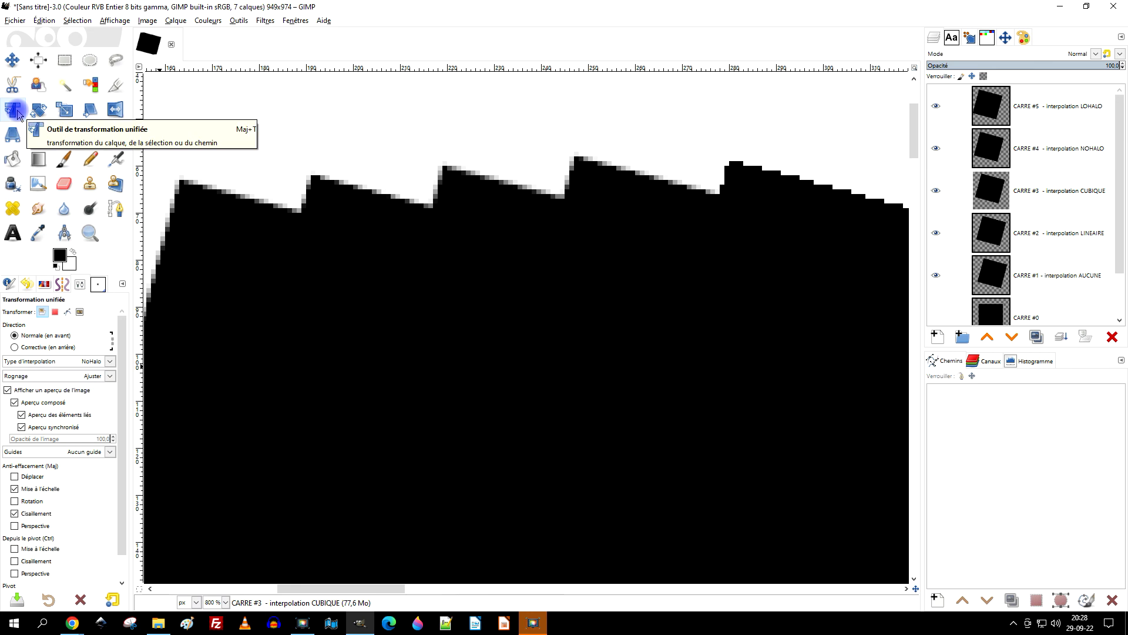
{"action": "left_click", "coordinate": [12, 137]}
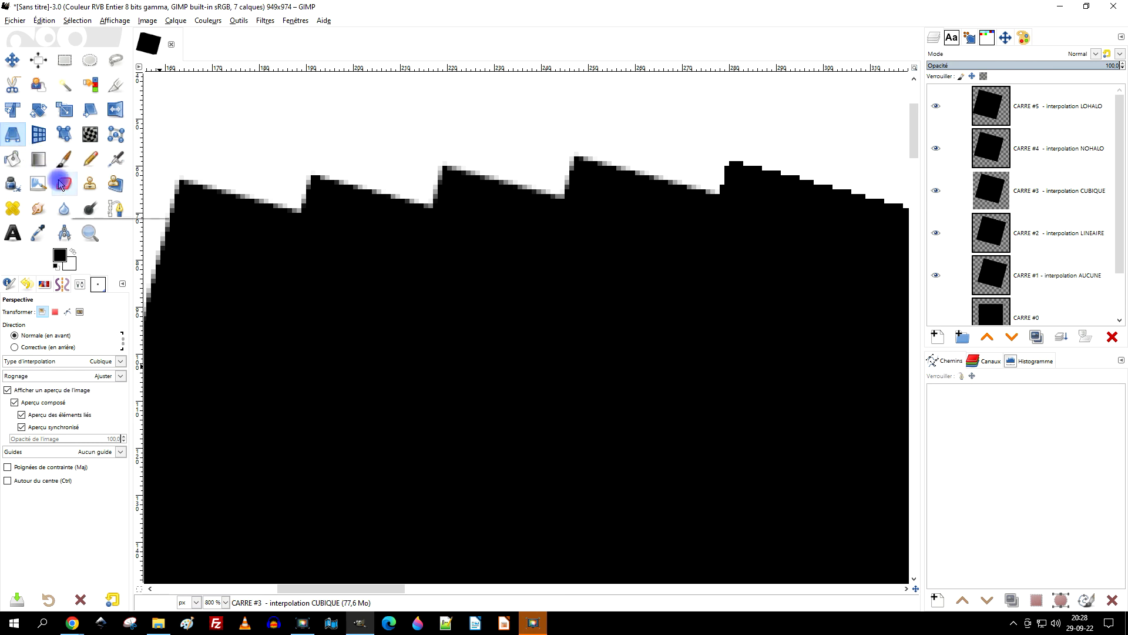
{"action": "left_click", "coordinate": [66, 139]}
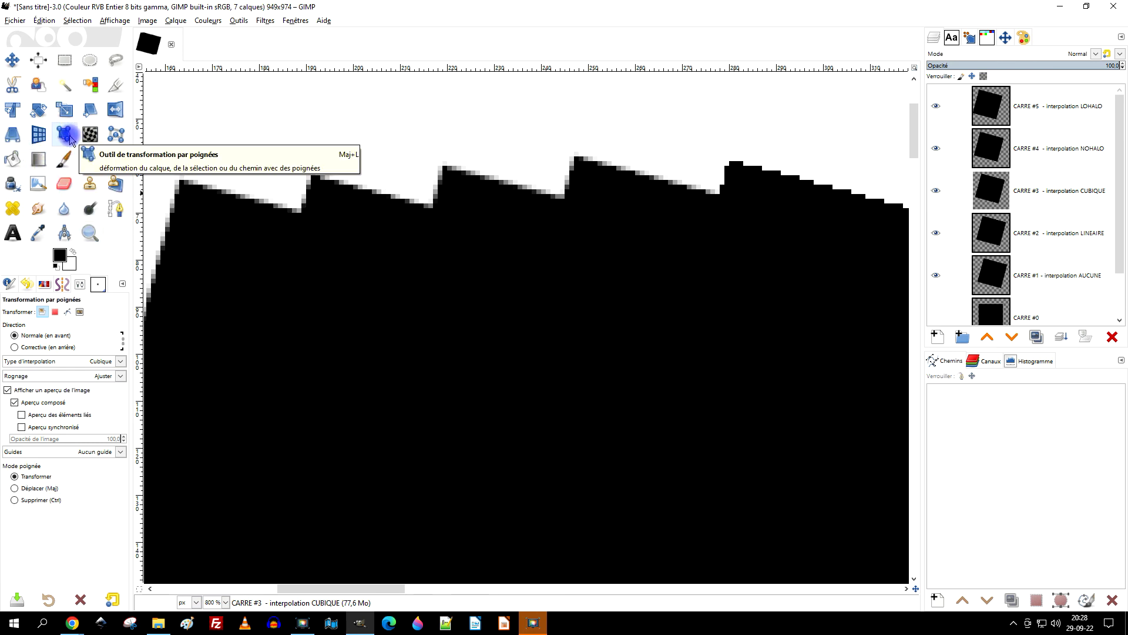
{"action": "left_click", "coordinate": [40, 137]}
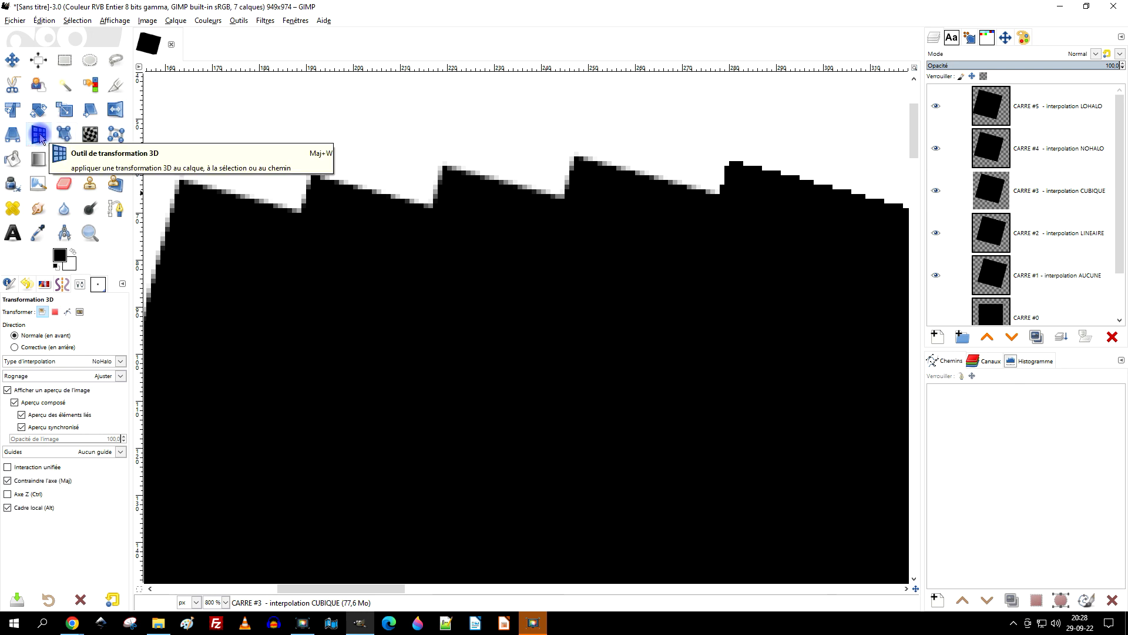